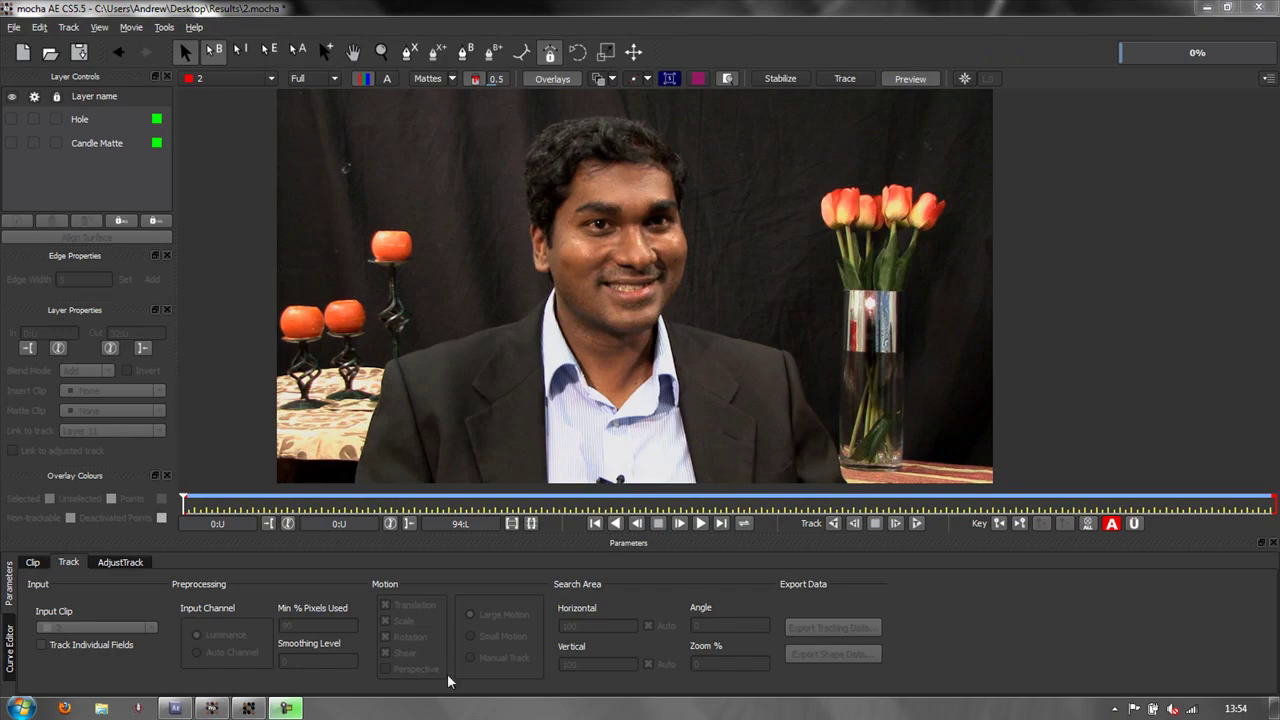
- Switch to After Effects to view the candlestick and vase cut out by Candle Matte and Hole
left_click(175, 708)
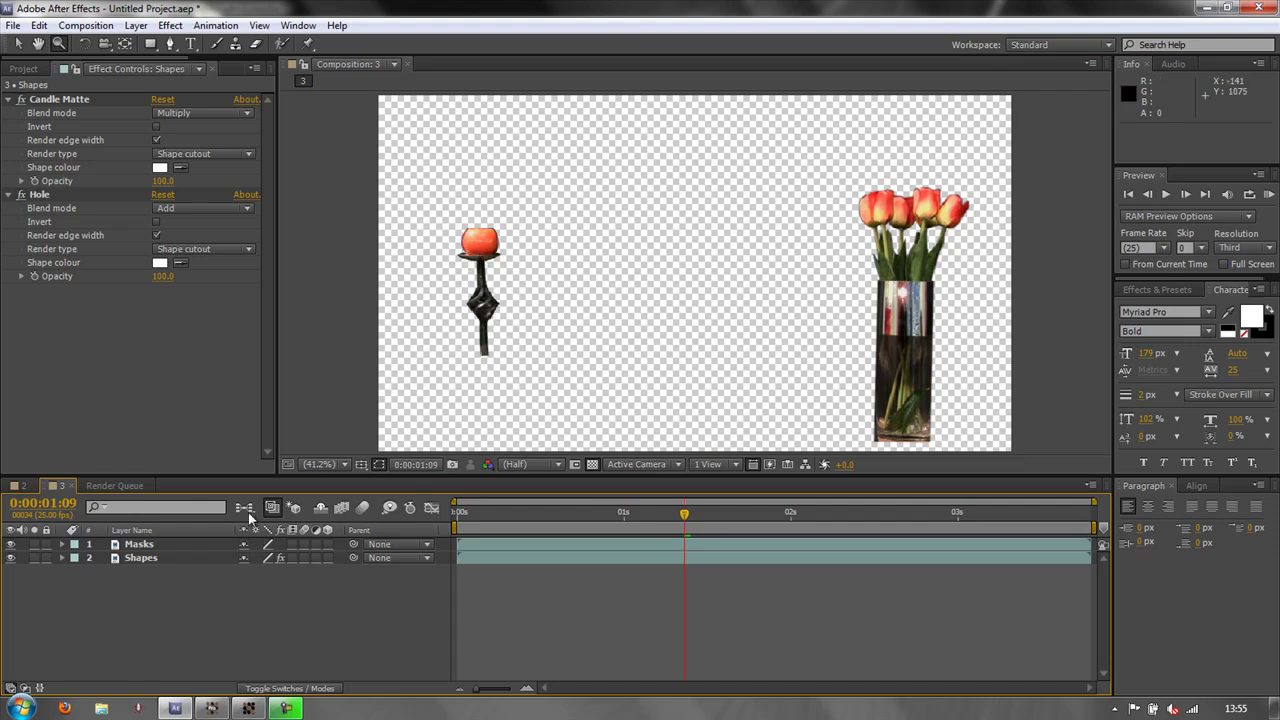
left_click(21, 100)
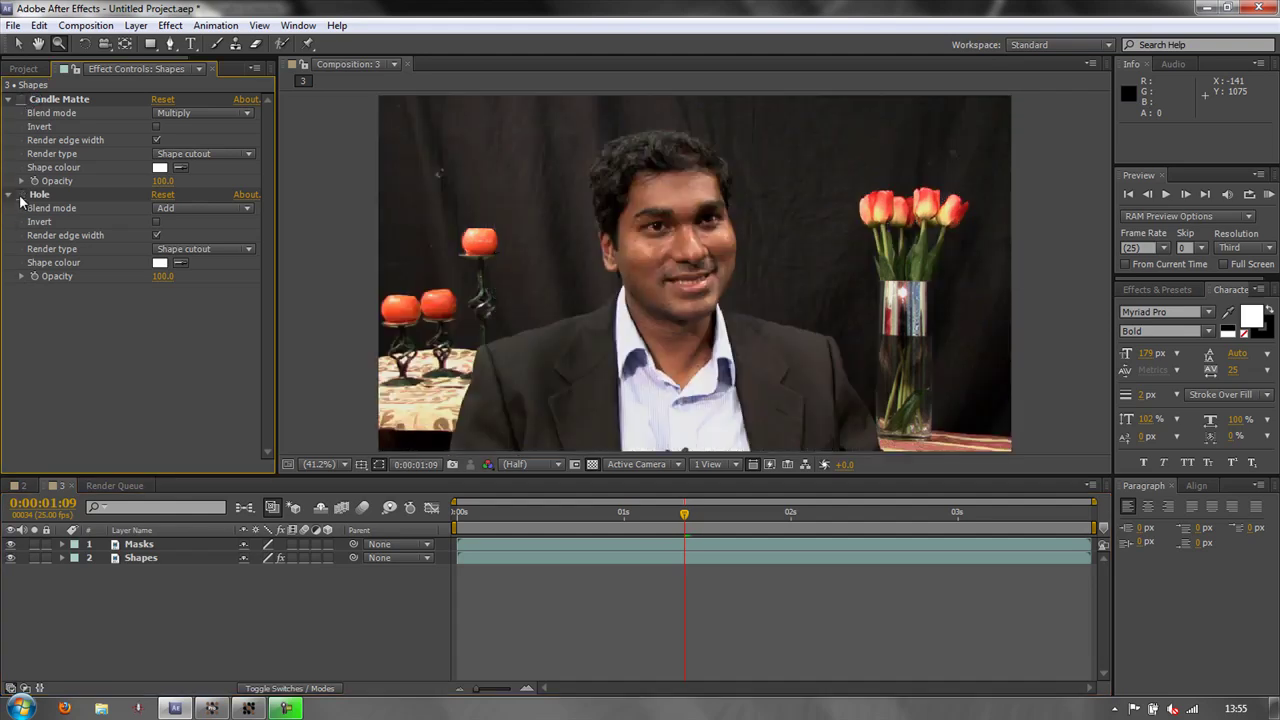
left_click(21, 100)
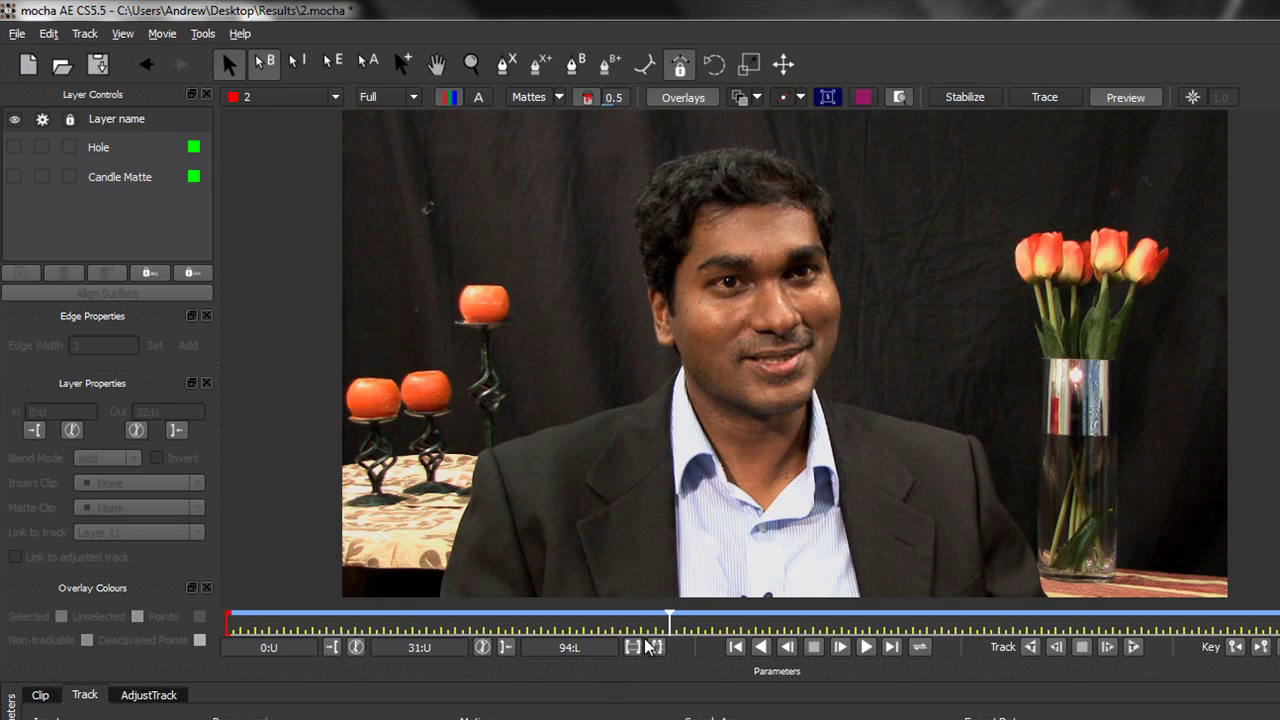
- Set the out point at frame 30 and scrub back to check the new 0–30 range
left_click_drag(668, 621, 1260, 621)
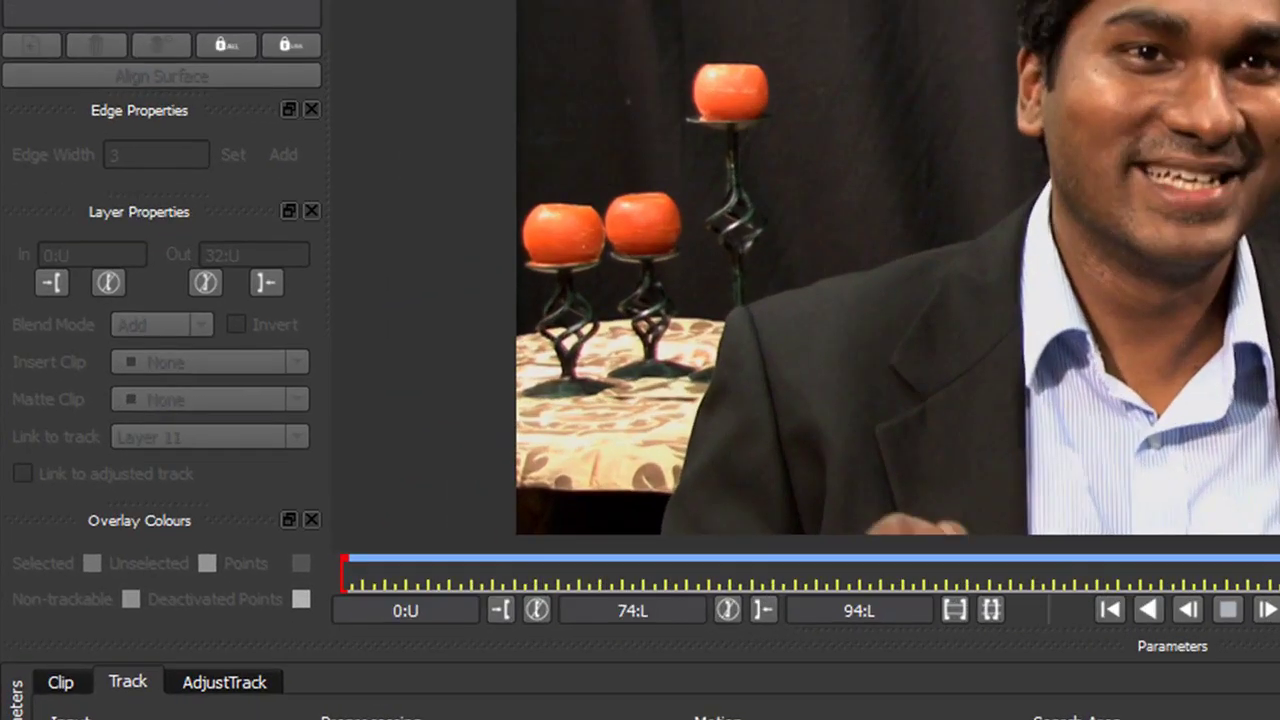
left_click_drag(1275, 555, 1048, 548)
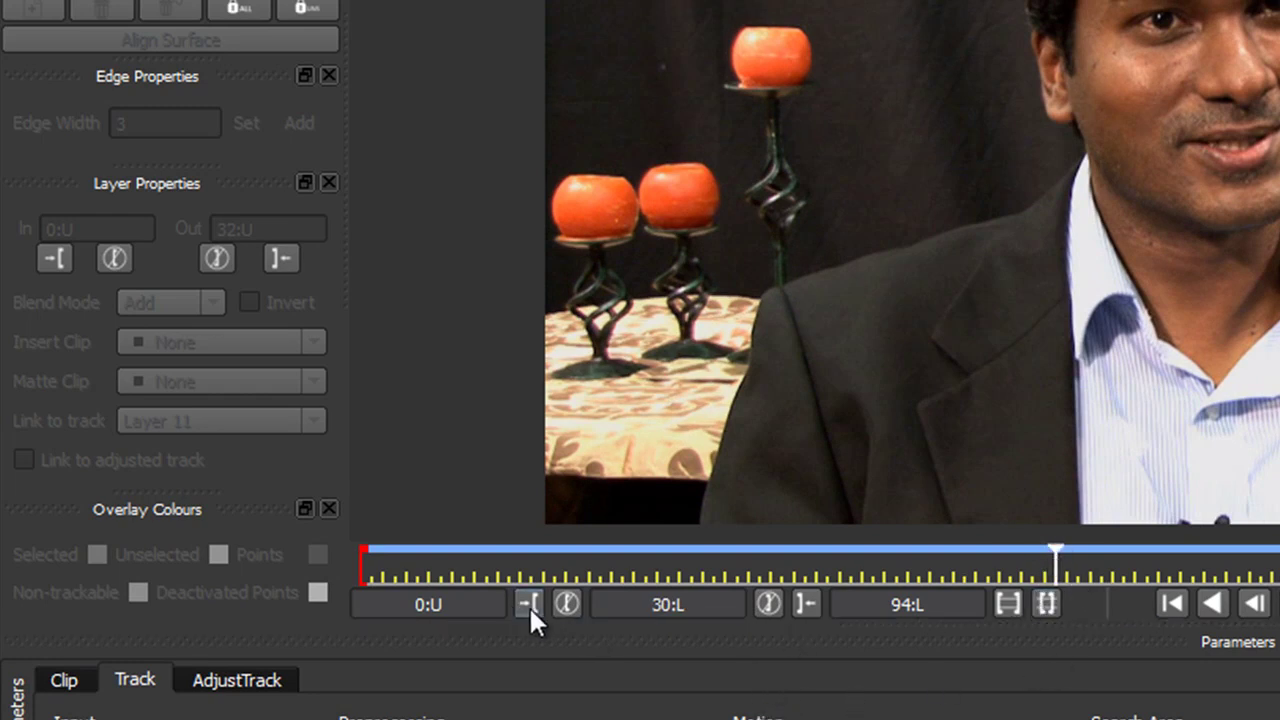
left_click(806, 604)
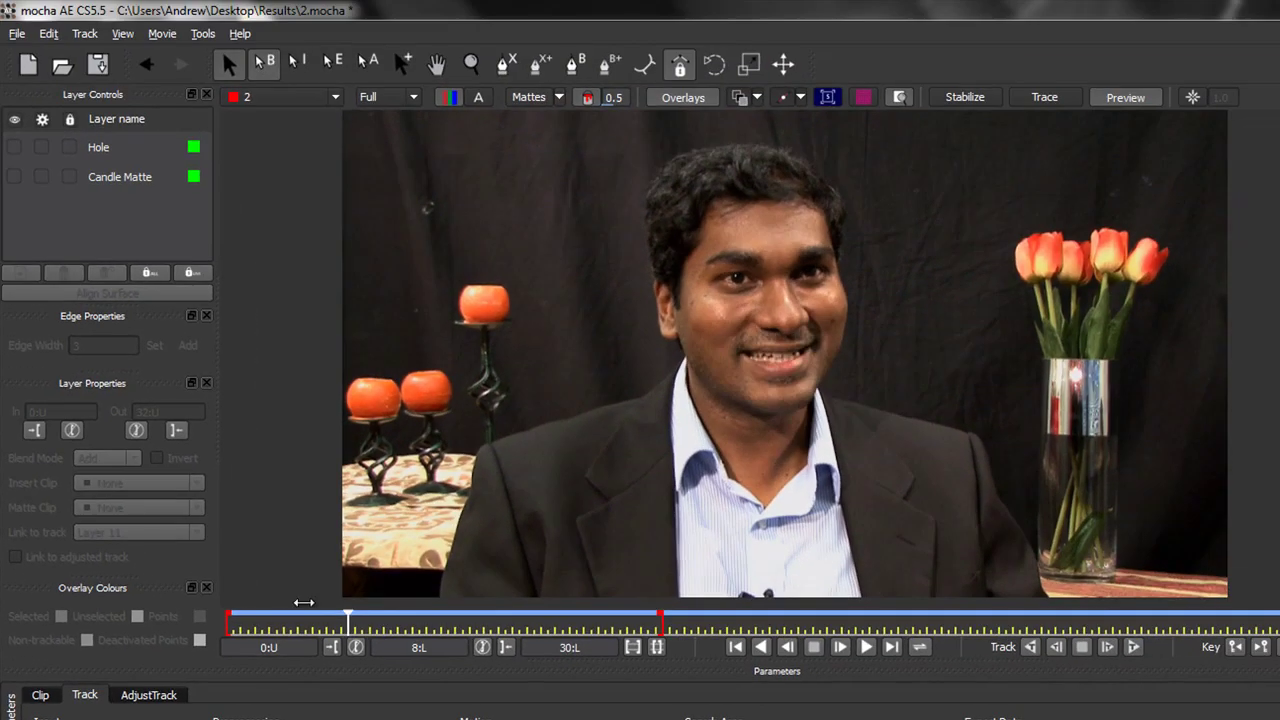
left_click_drag(1055, 557, 1128, 594)
left_click_drag(707, 641, 212, 638)
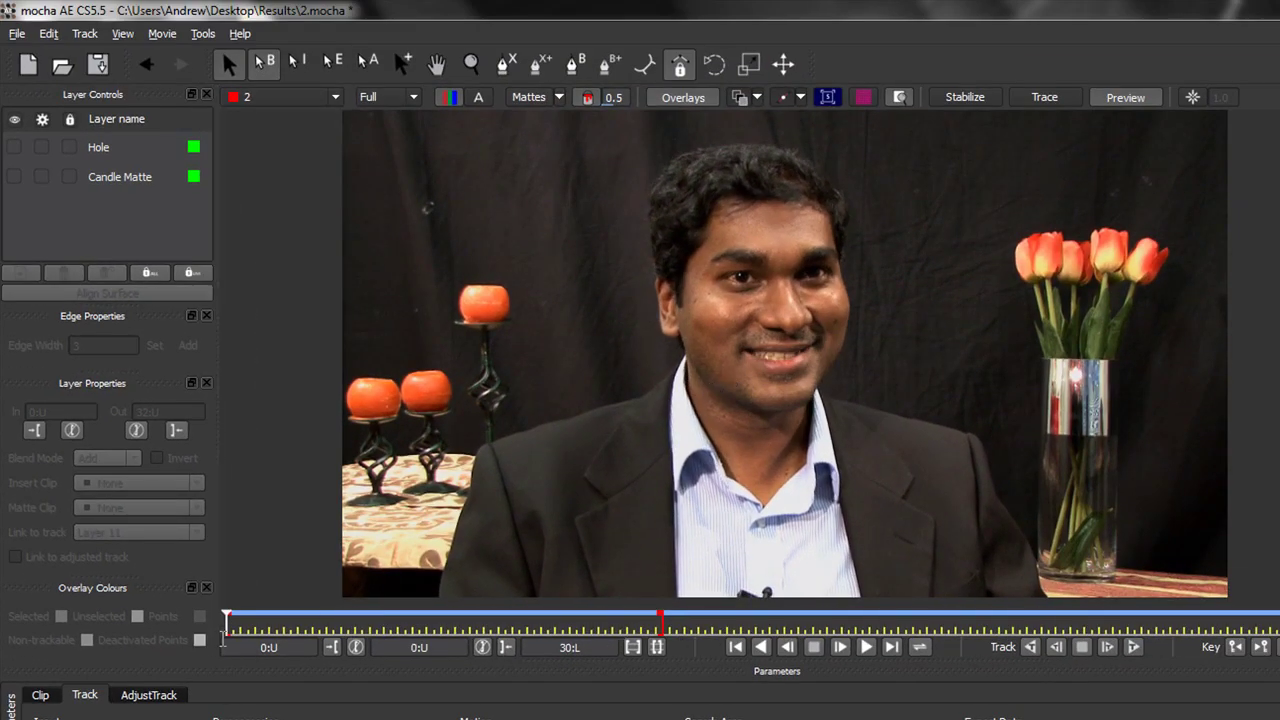
left_click_drag(244, 628, 201, 655)
- Zoom in on the man's face and play the clip, stopping at frame 16
key("z")
left_click_drag(630, 430, 707, 427)
key("x")
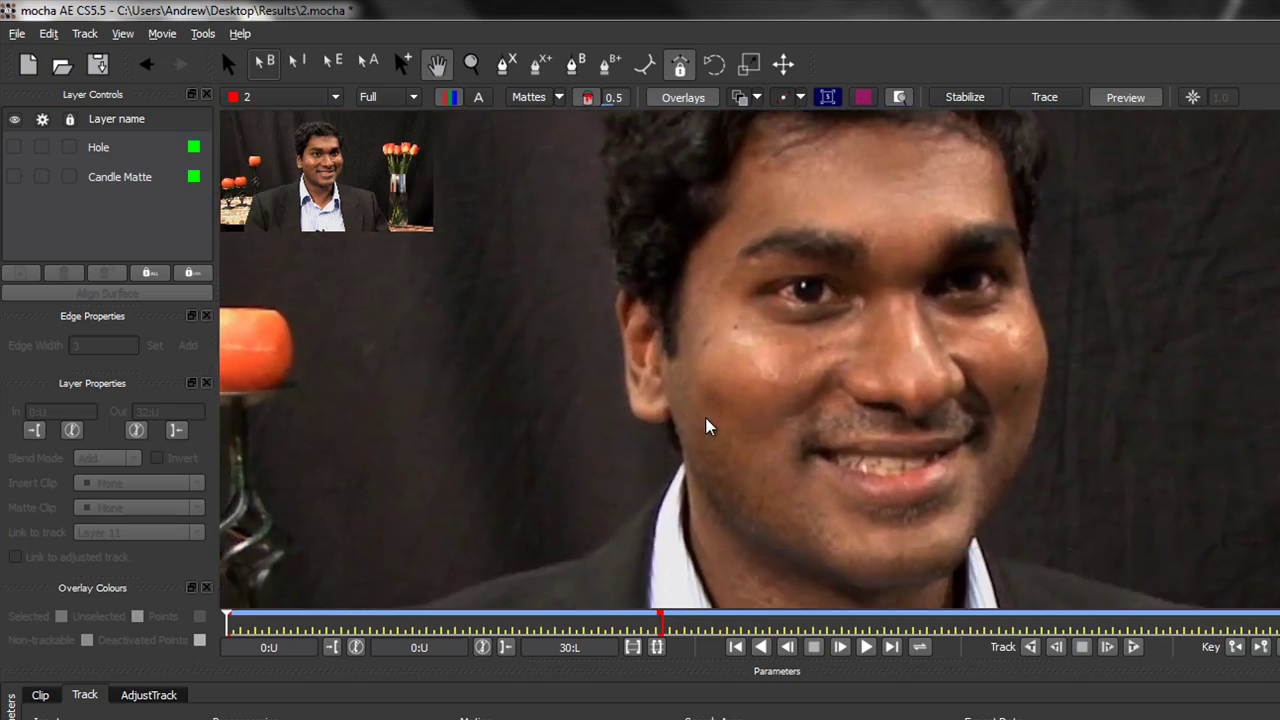
key("s")
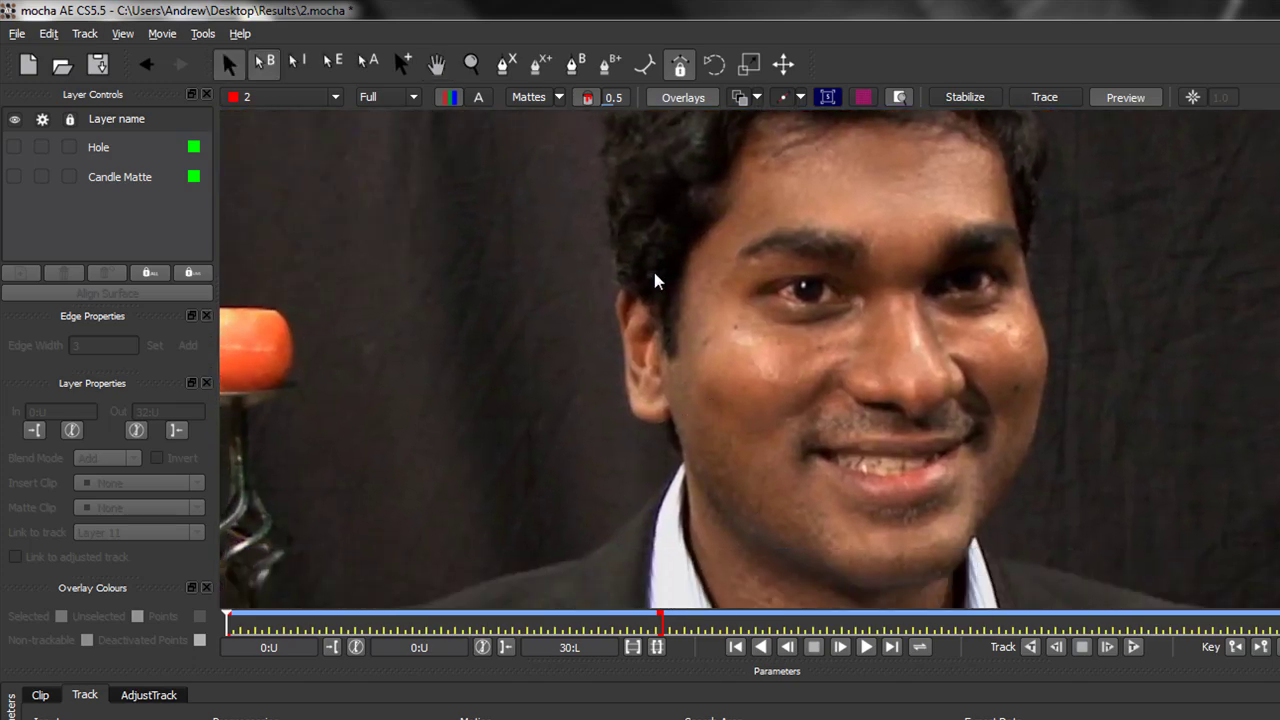
key("space")
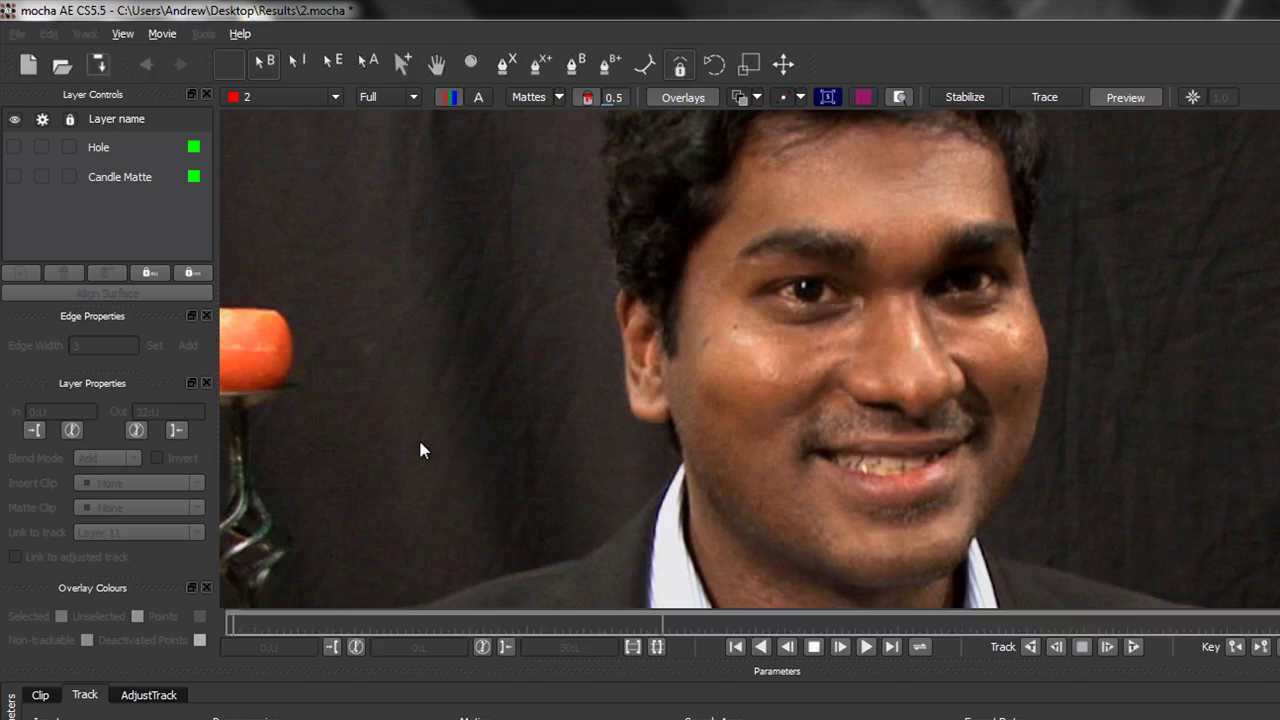
key("space")
- Toggle the Candle Matte and Hole outlines to check them, then pan back to the face
key("x")
left_click_drag(433, 450, 720, 440)
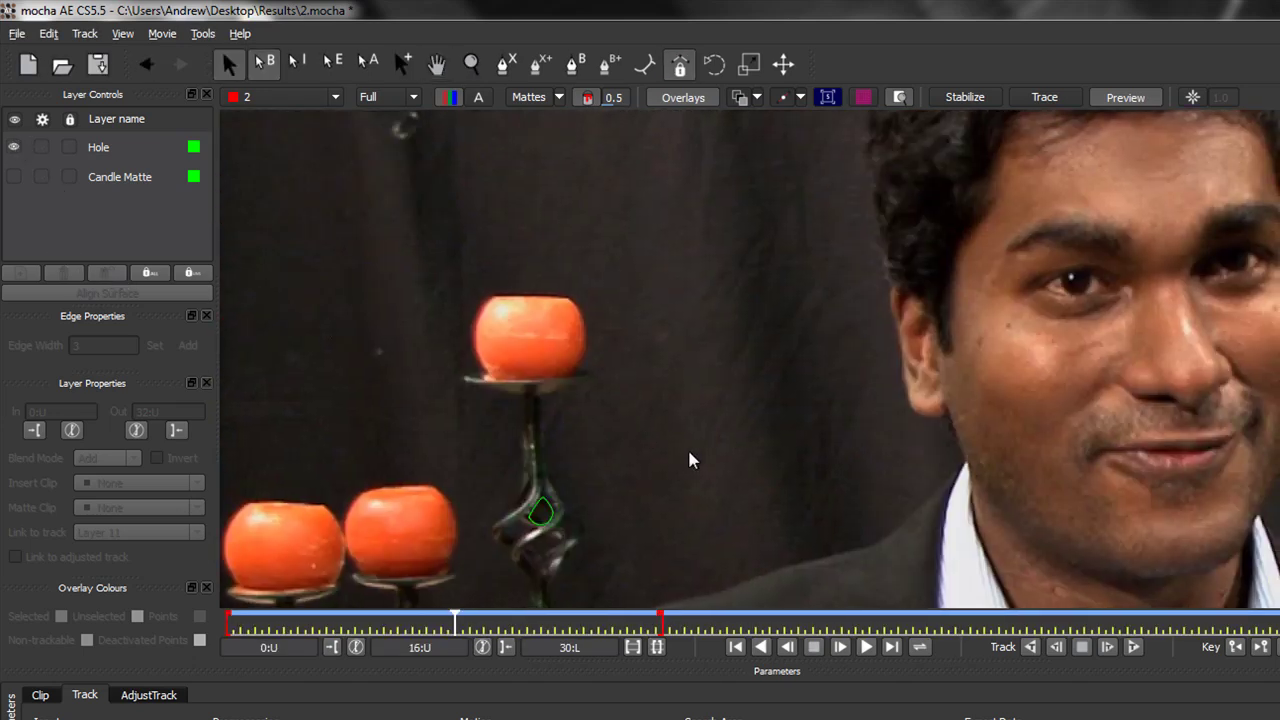
left_click(12, 177)
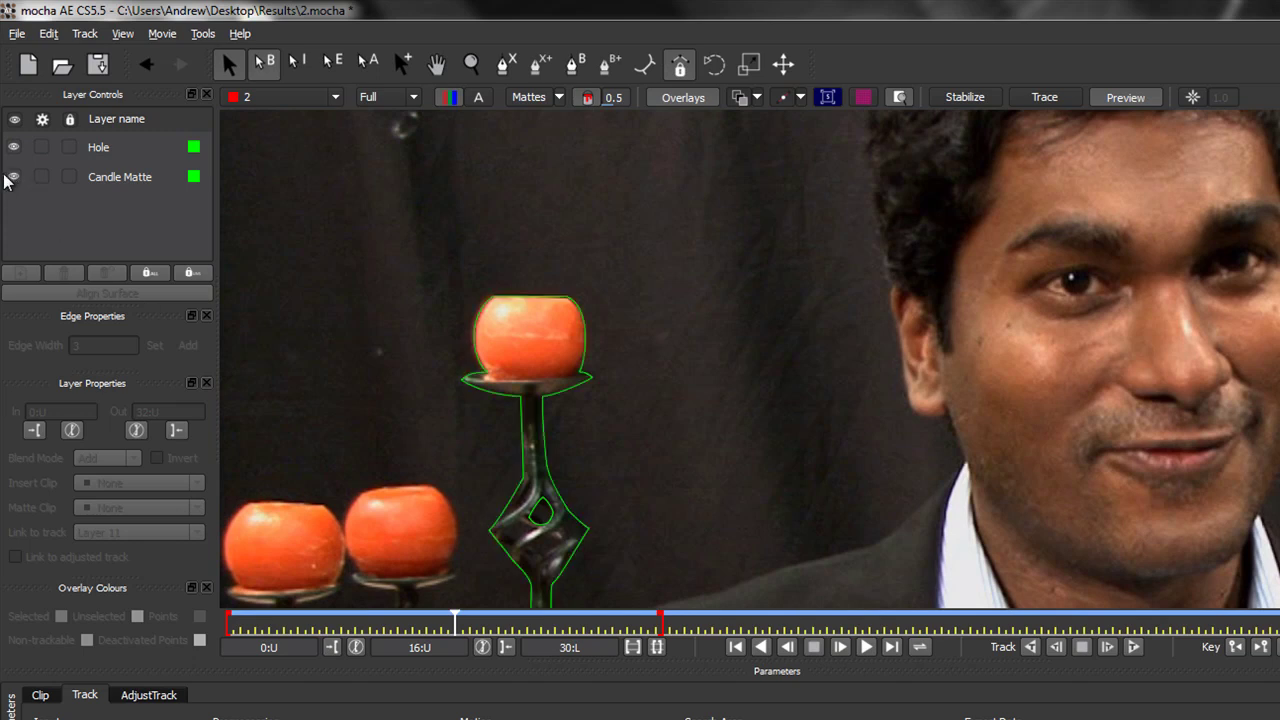
left_click(12, 177)
left_click(14, 148)
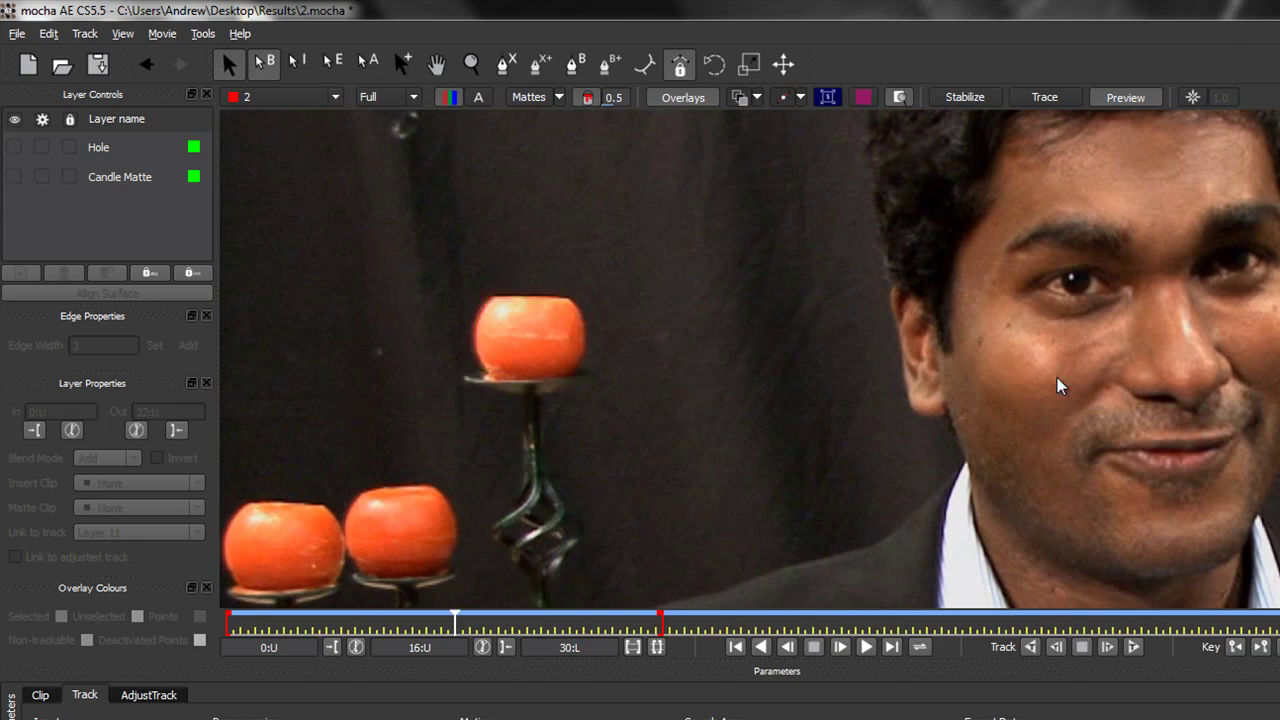
key("x")
left_click_drag(1080, 386, 757, 400)
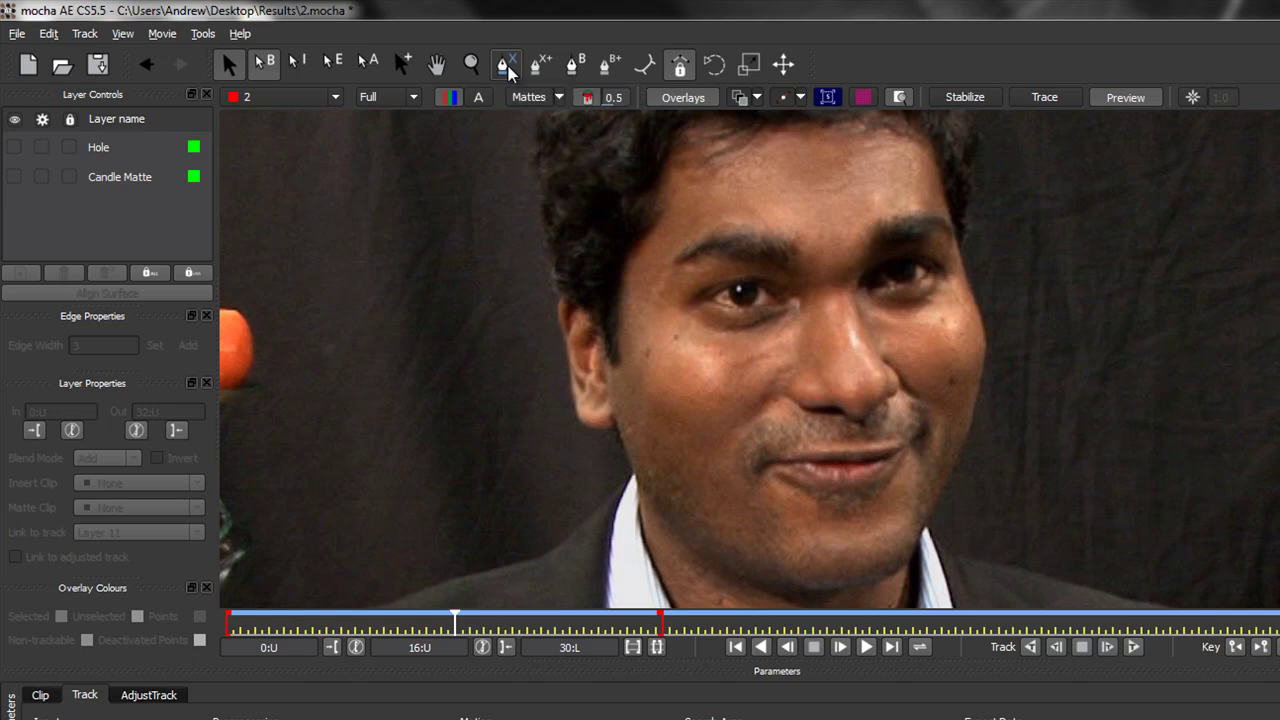
- Draw a new X-spline on Layer 13 with four points around the man's ear
left_click(507, 66)
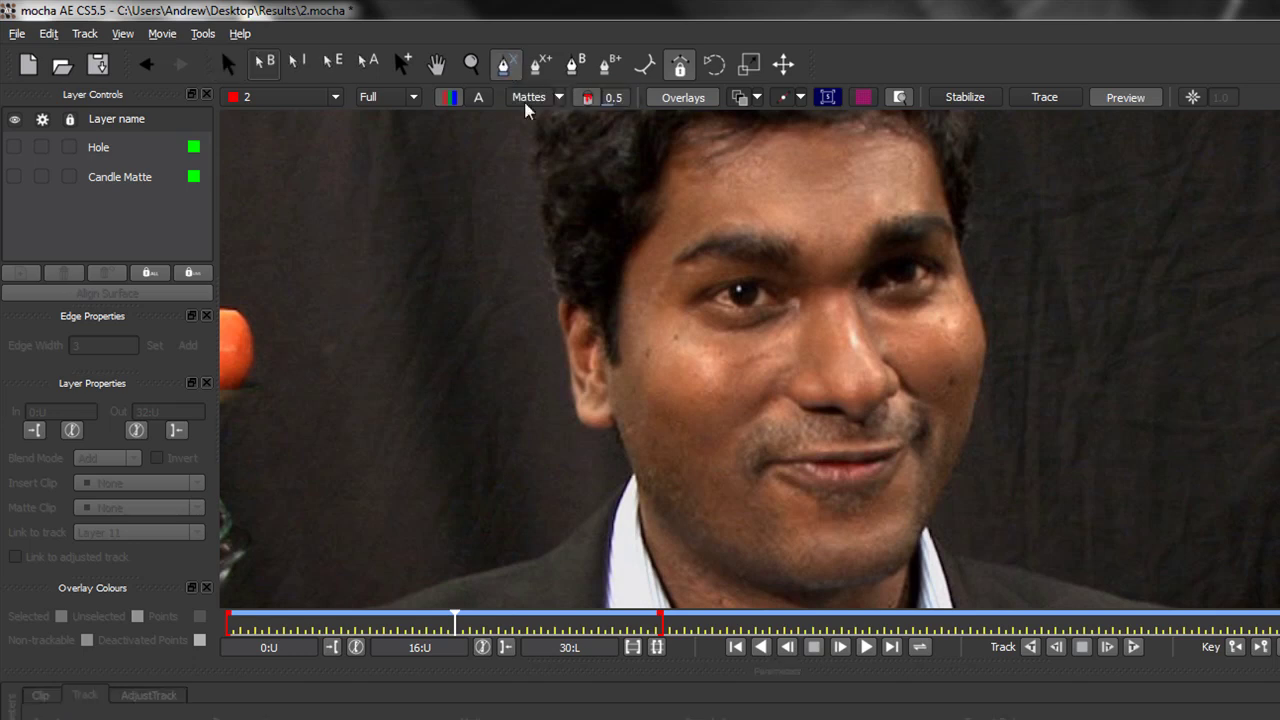
left_click(598, 286)
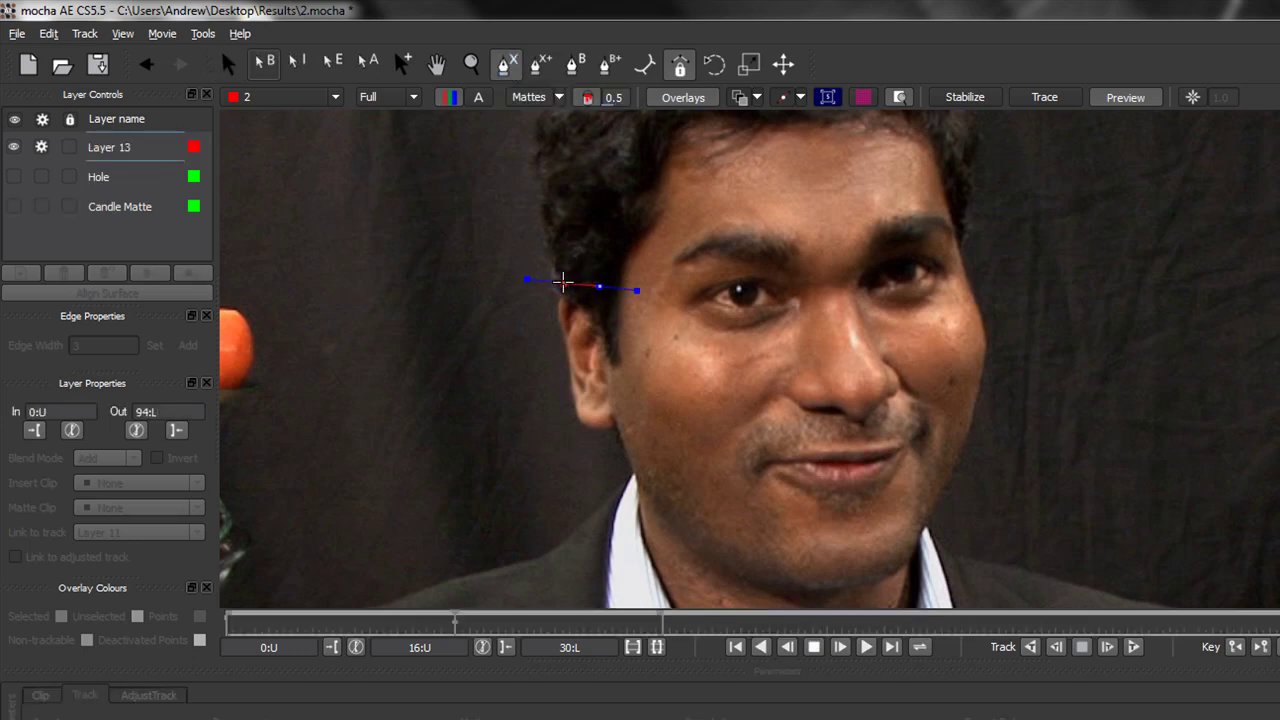
left_click(540, 279)
left_click(555, 450)
left_click_drag(555, 450, 556, 476)
left_click_drag(676, 460, 596, 286)
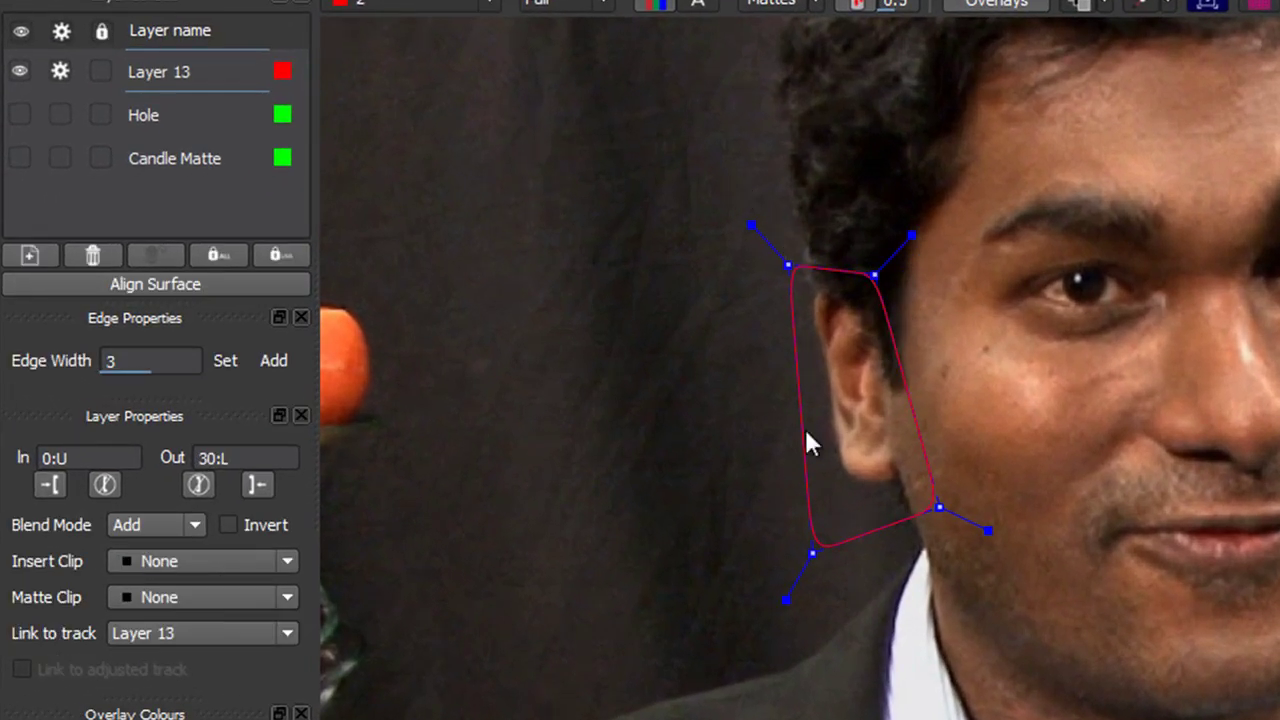
- Adjust the spline's tangent handles so the curve hugs the ear's outline
left_click_drag(782, 604, 801, 572)
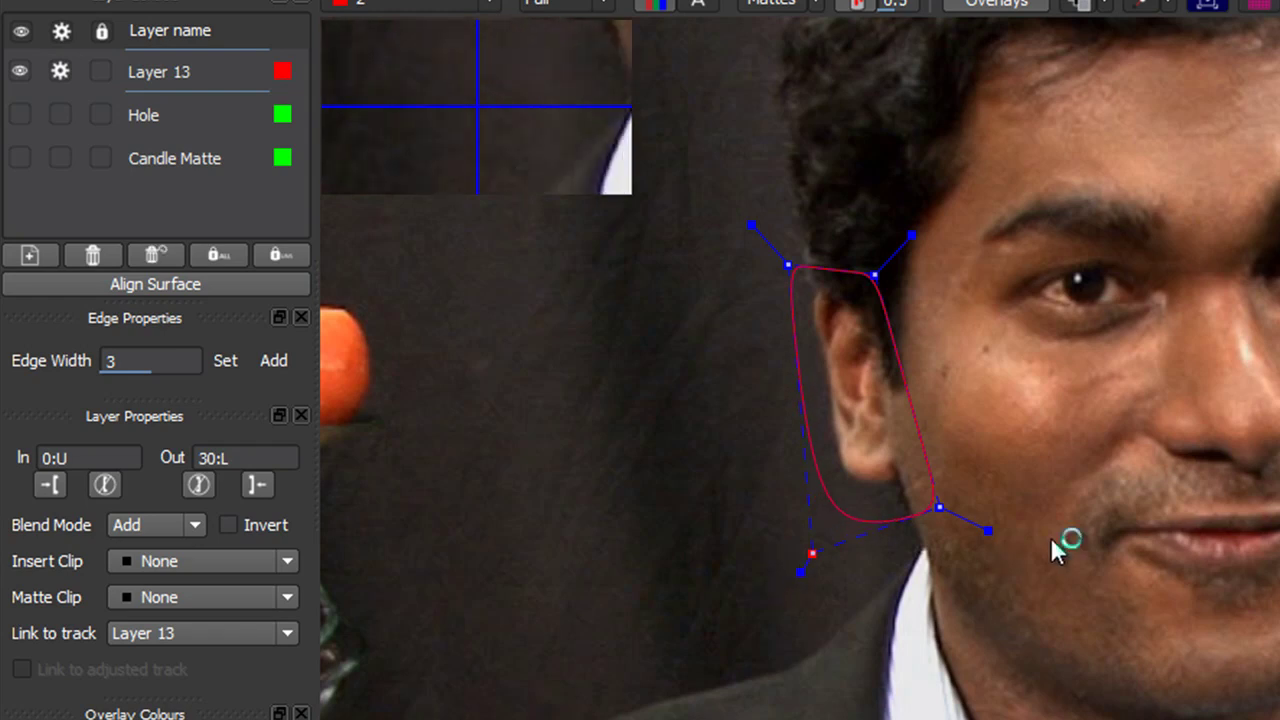
left_click_drag(986, 526, 975, 523)
left_click_drag(912, 244, 894, 252)
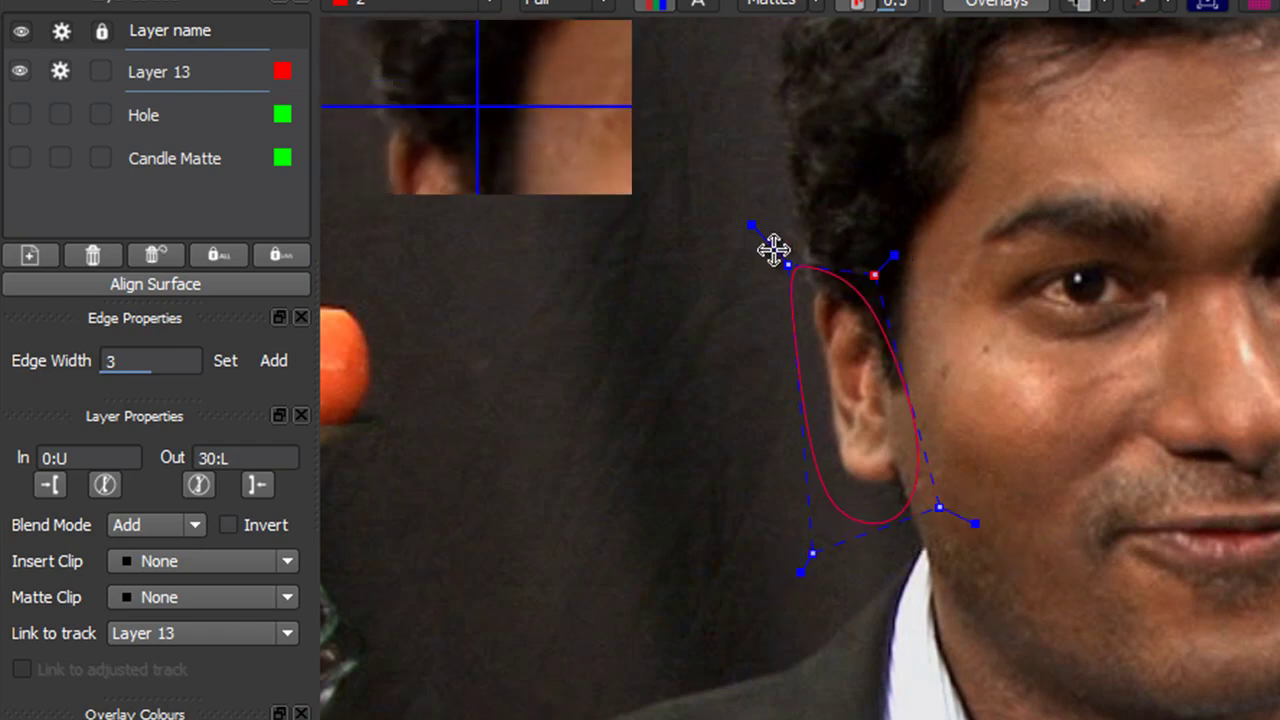
mouse_move(763, 233)
left_mouse_down()
mouse_move(771, 243)
mouse_move(746, 223)
mouse_move(760, 234)
left_mouse_up()
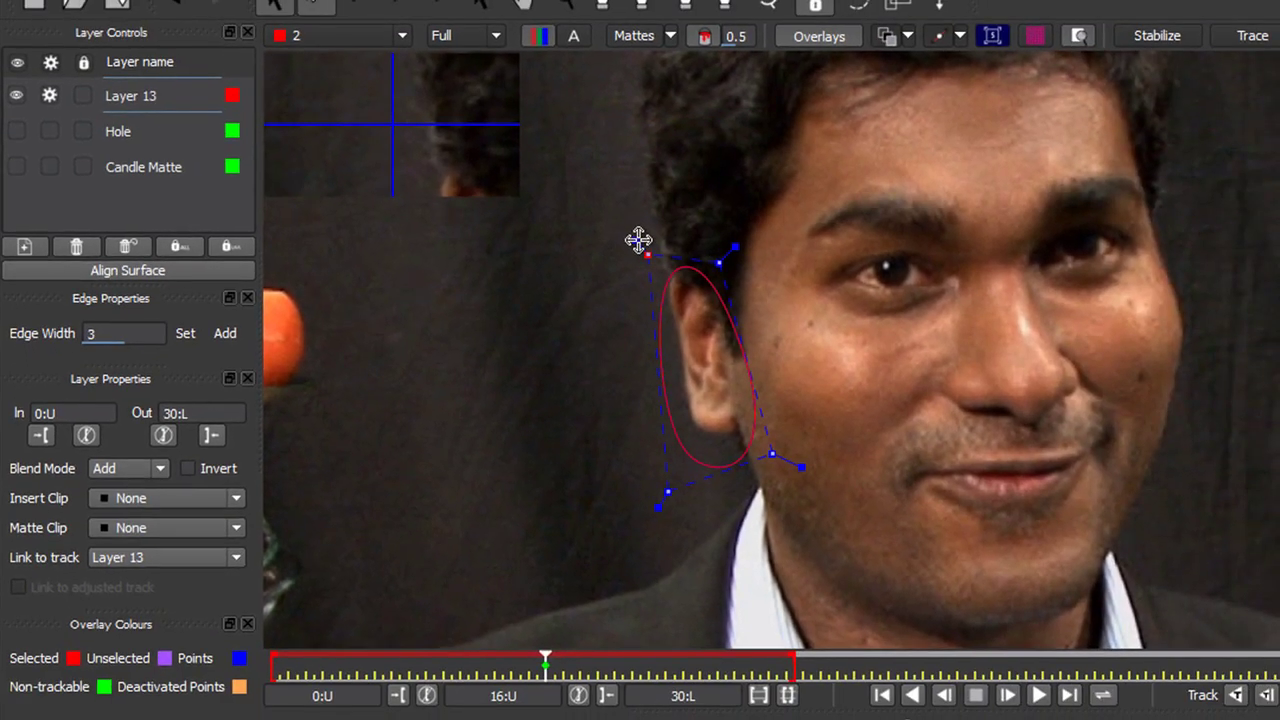
- Refine the ear spline's curve, then track Layer 13 forward and return to frame 16
left_click_drag(638, 240, 617, 201)
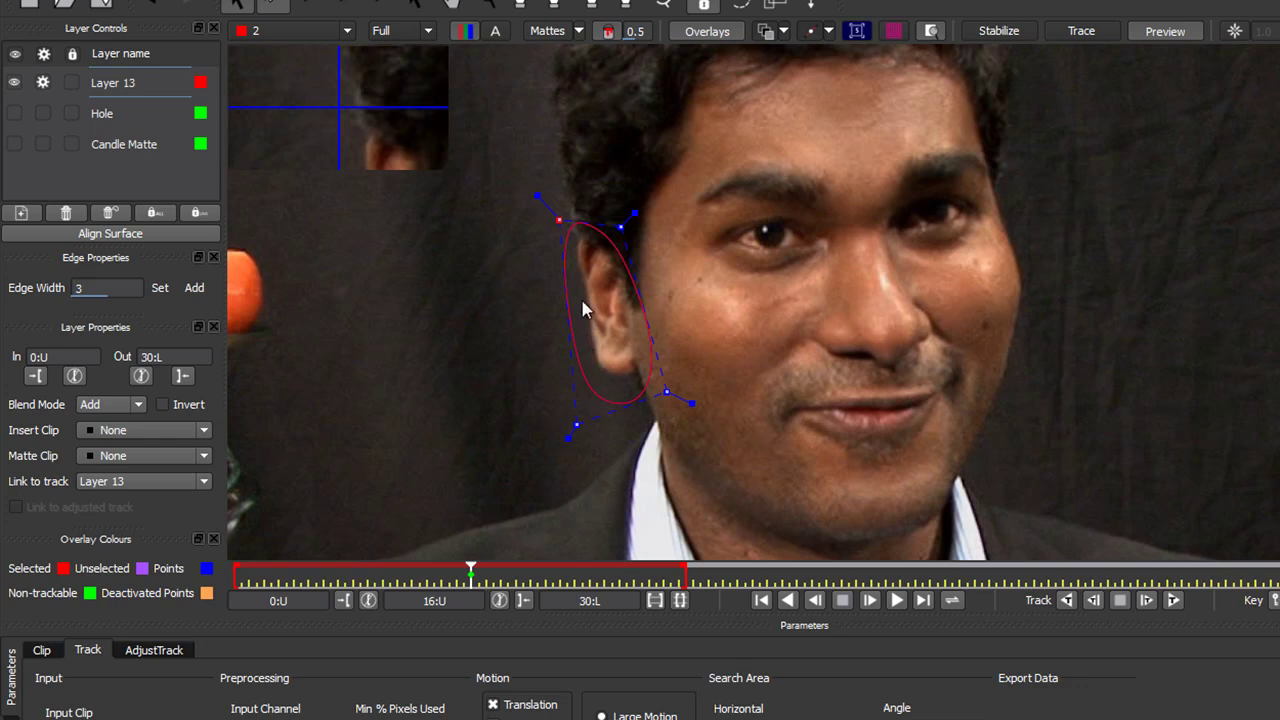
left_click_drag(568, 426, 566, 404)
left_click_drag(668, 390, 676, 390)
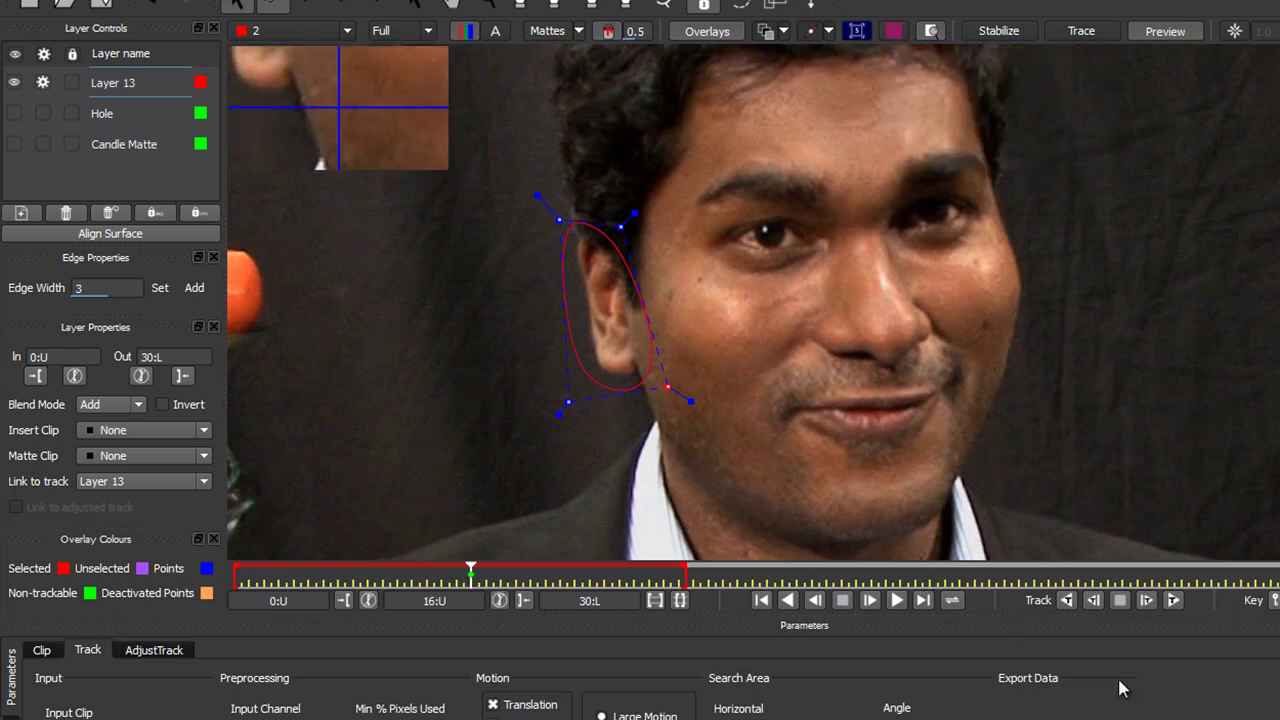
left_click(1175, 600)
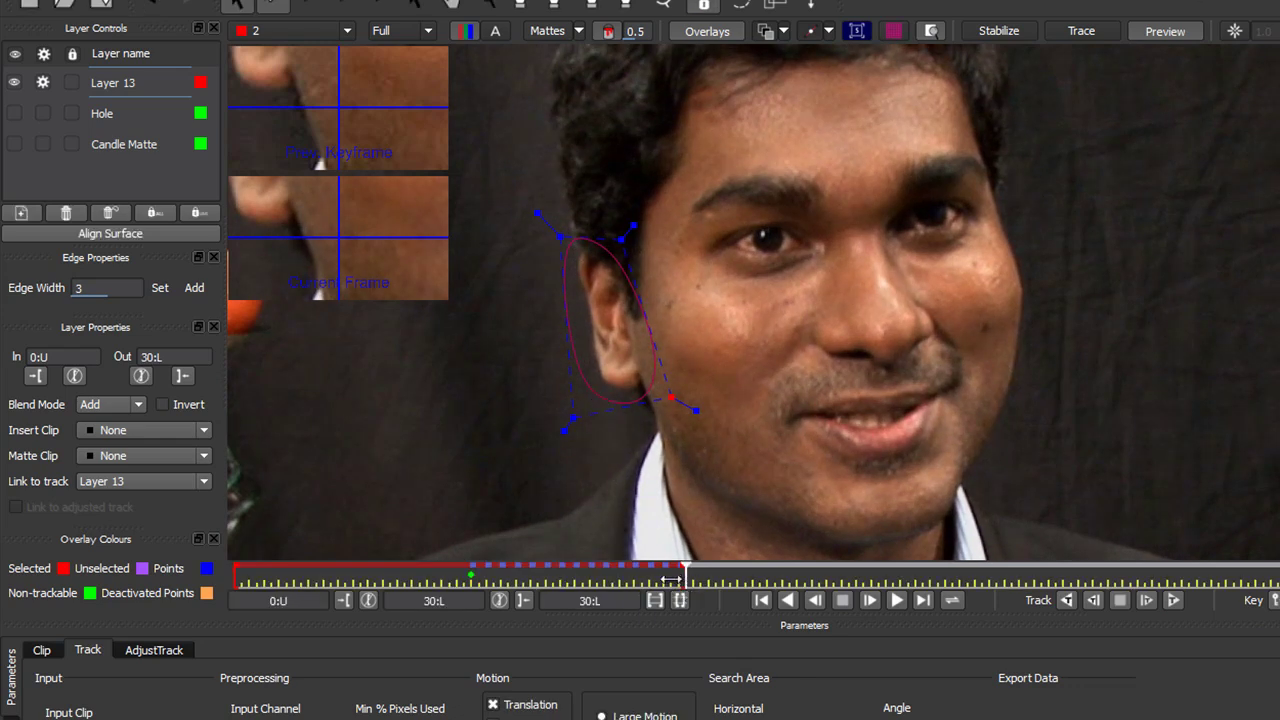
left_click_drag(670, 578, 471, 580)
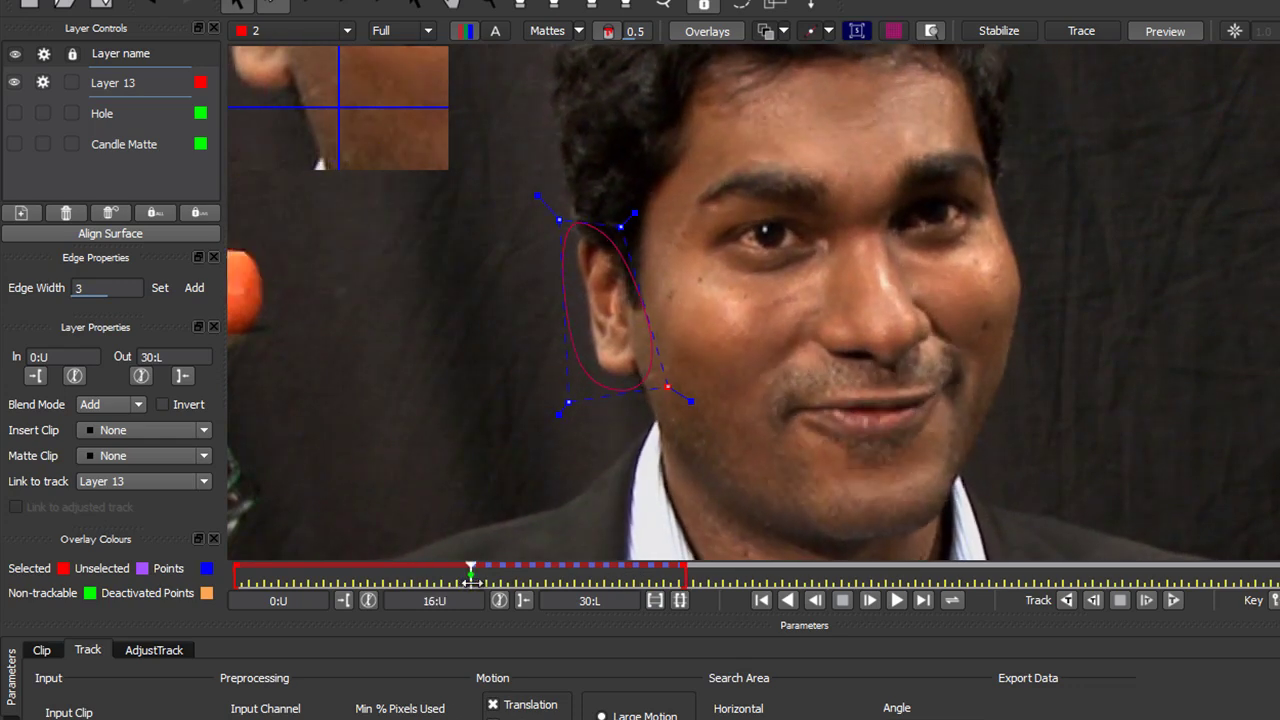
- Track Layer 13 backward from frame 16 to frame 0 and play the clip to review
left_click(1066, 600)
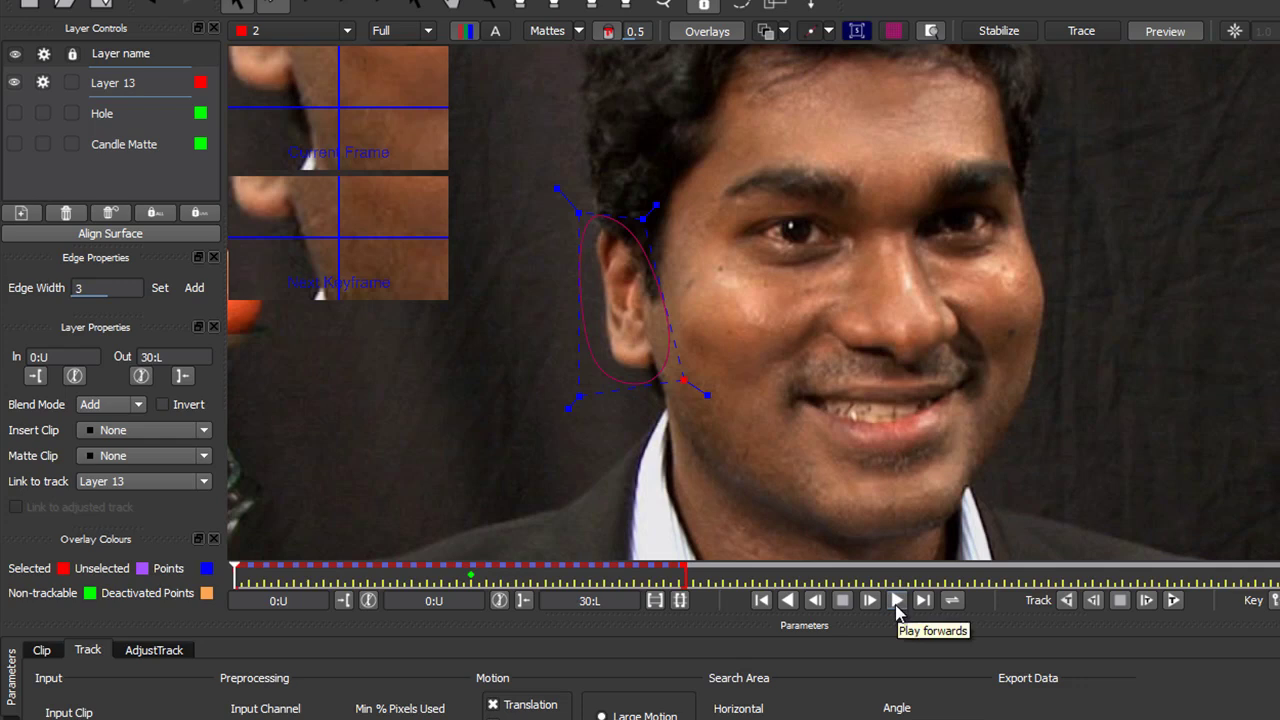
left_click(896, 604)
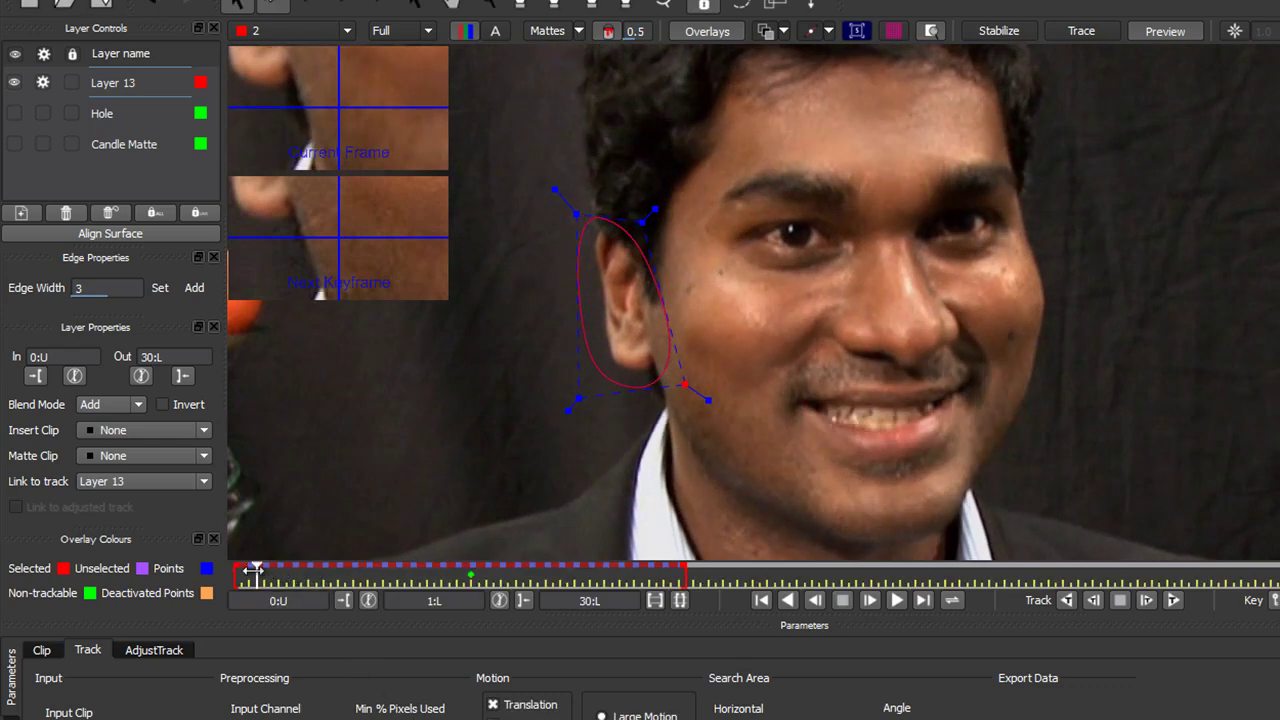
left_click_drag(253, 572, 236, 572)
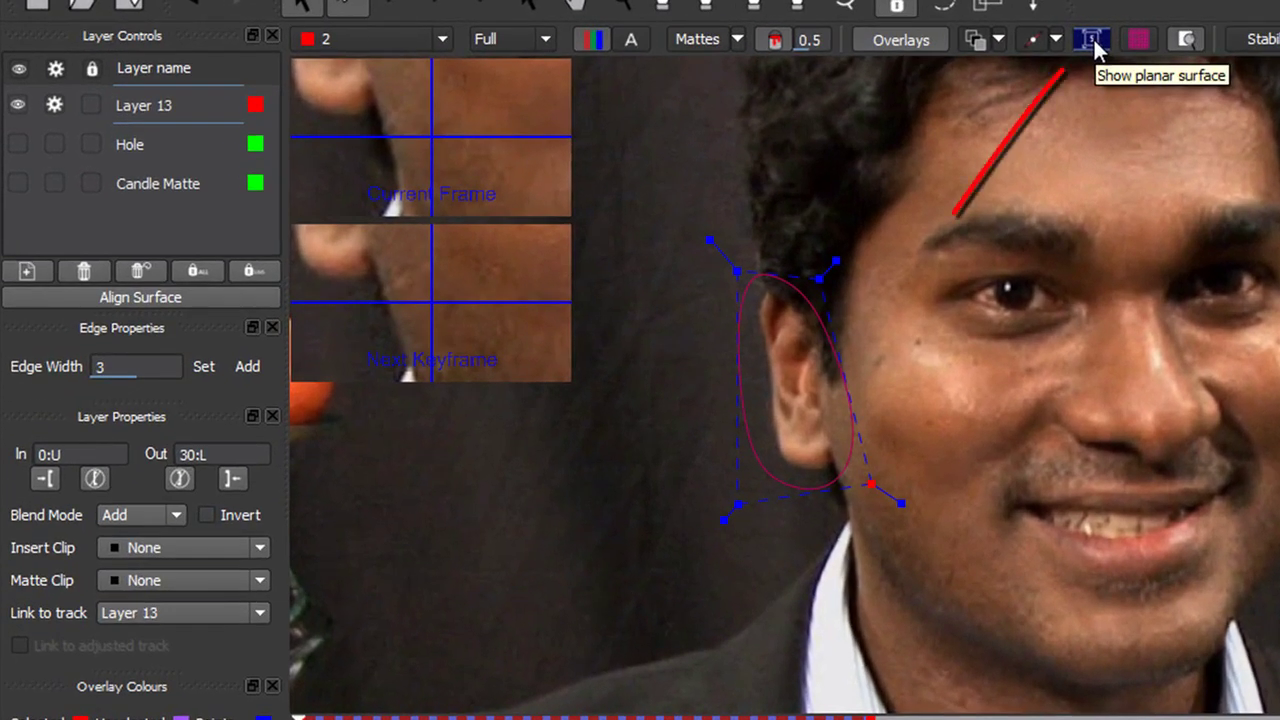
- Show Layer 13's planar surface, fit its corners onto the ear, and track forward with T
left_click(1093, 40)
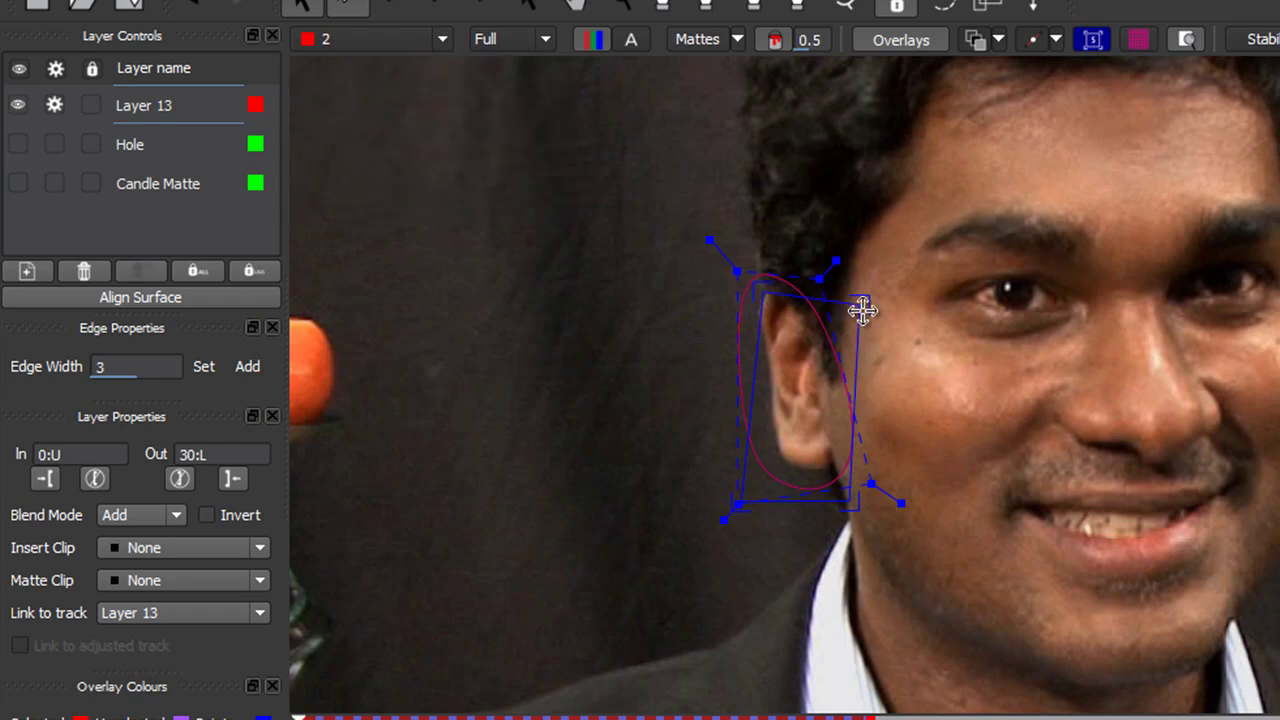
left_click_drag(866, 300, 840, 377)
left_click_drag(843, 503, 826, 459)
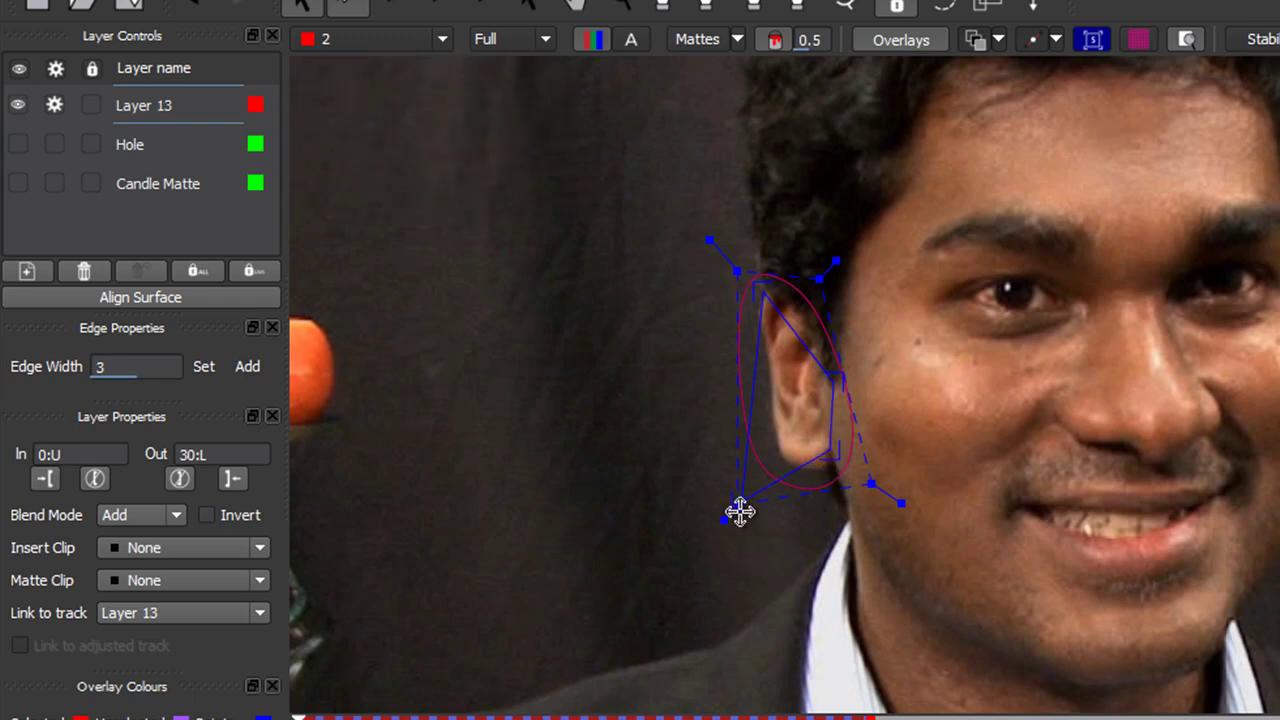
left_click_drag(737, 505, 784, 431)
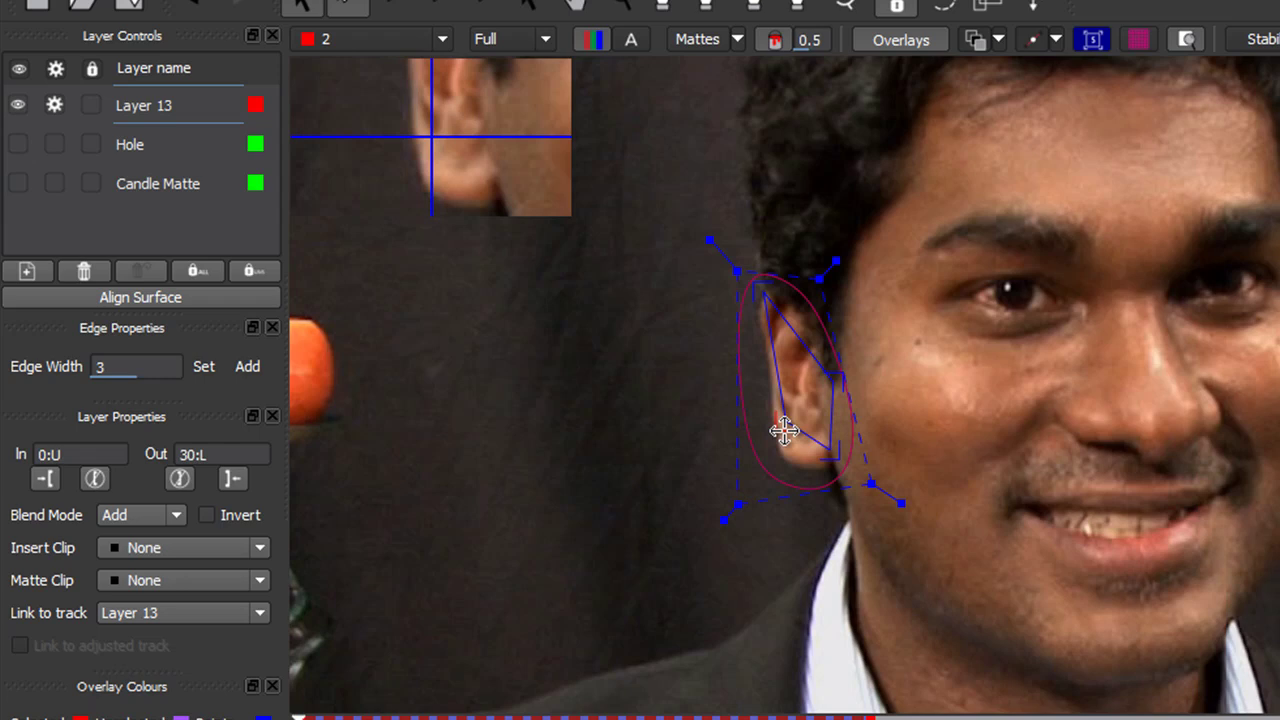
left_click_drag(784, 431, 784, 431)
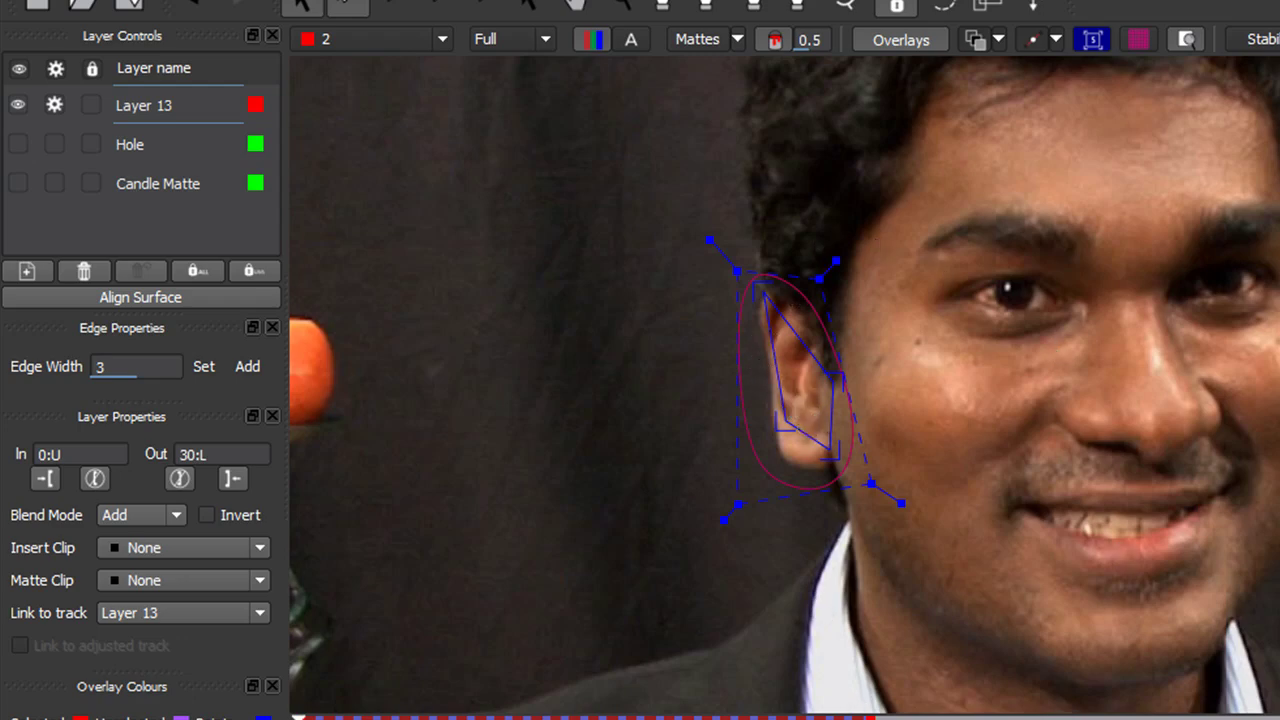
key("t")
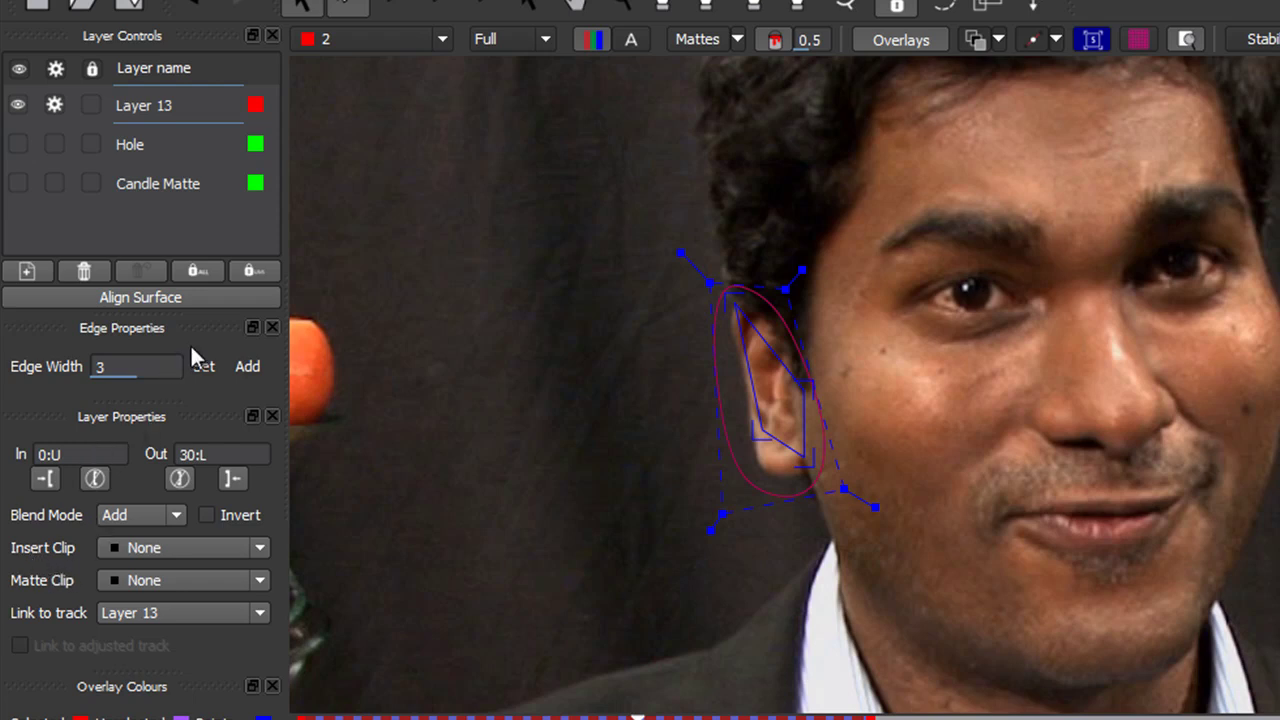
left_click(264, 553)
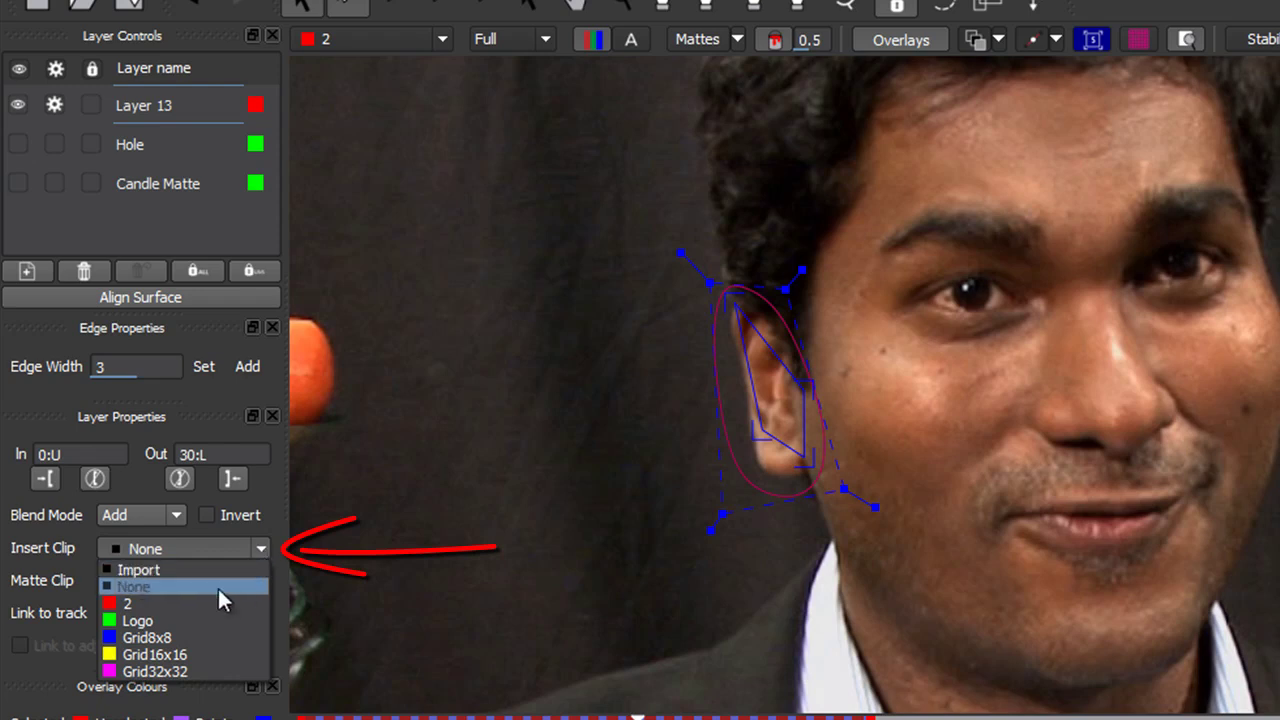
left_click(181, 621)
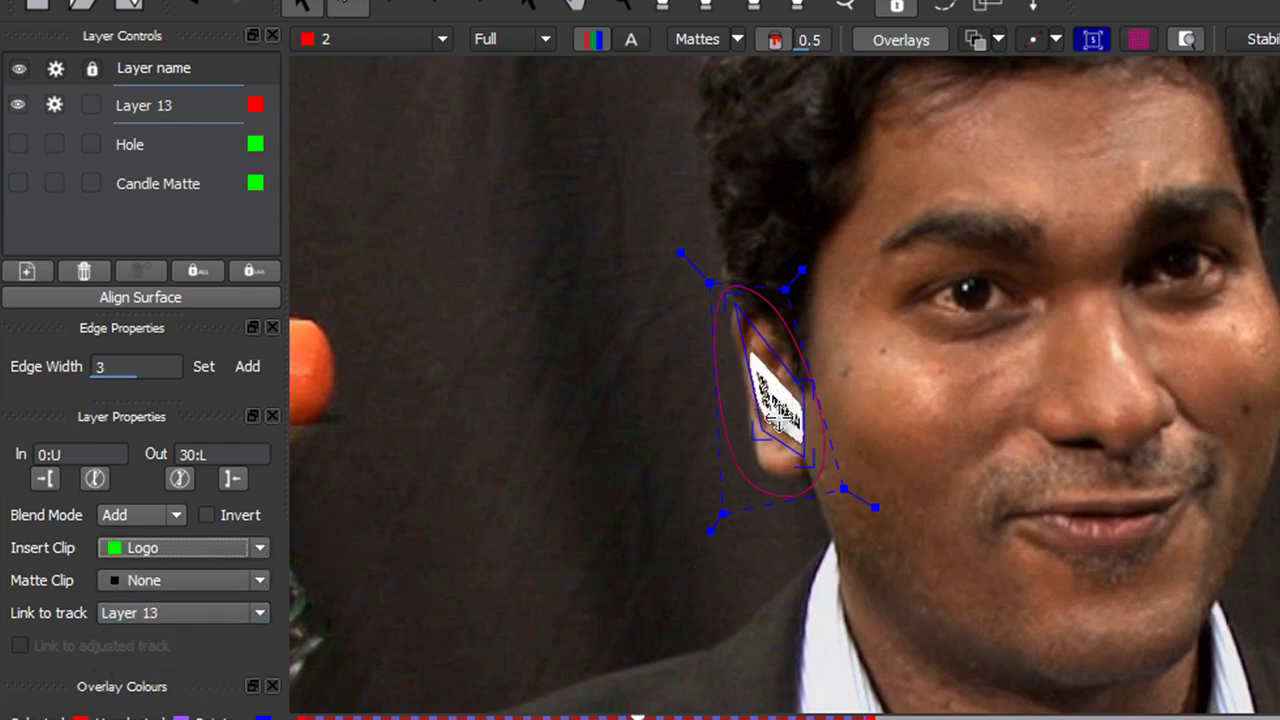
key("space")
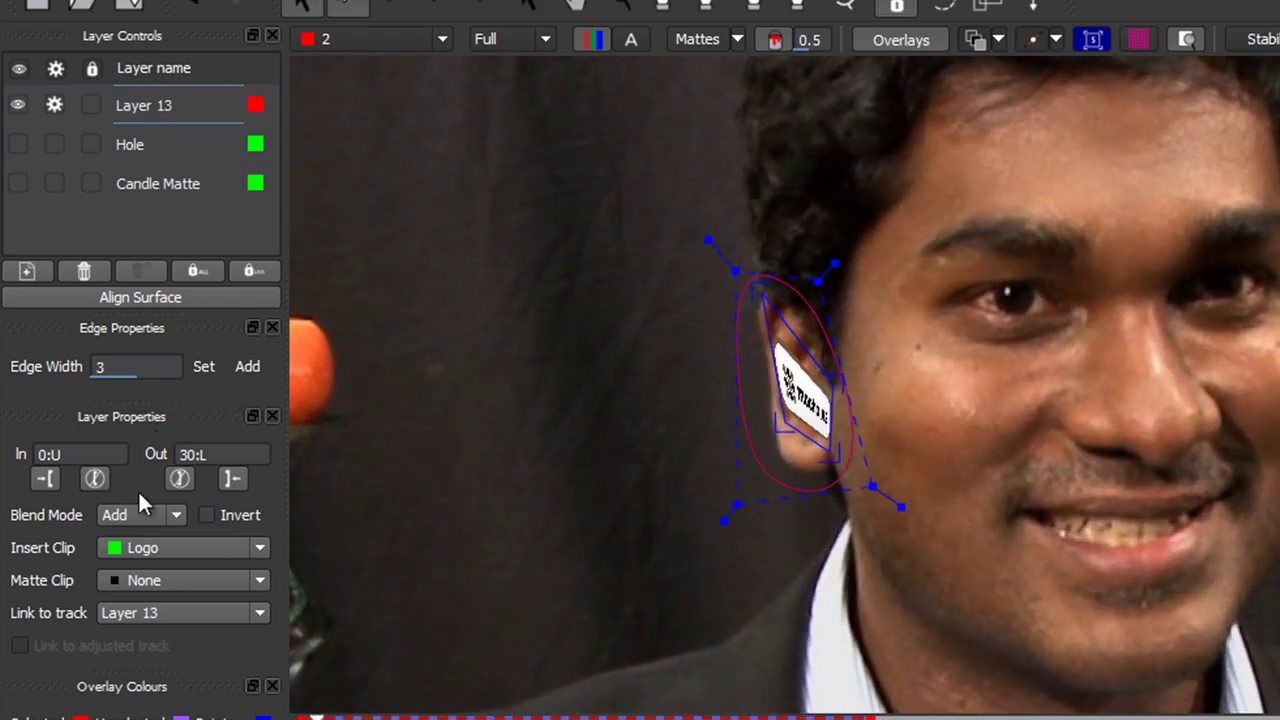
left_click(262, 547)
left_click(213, 636)
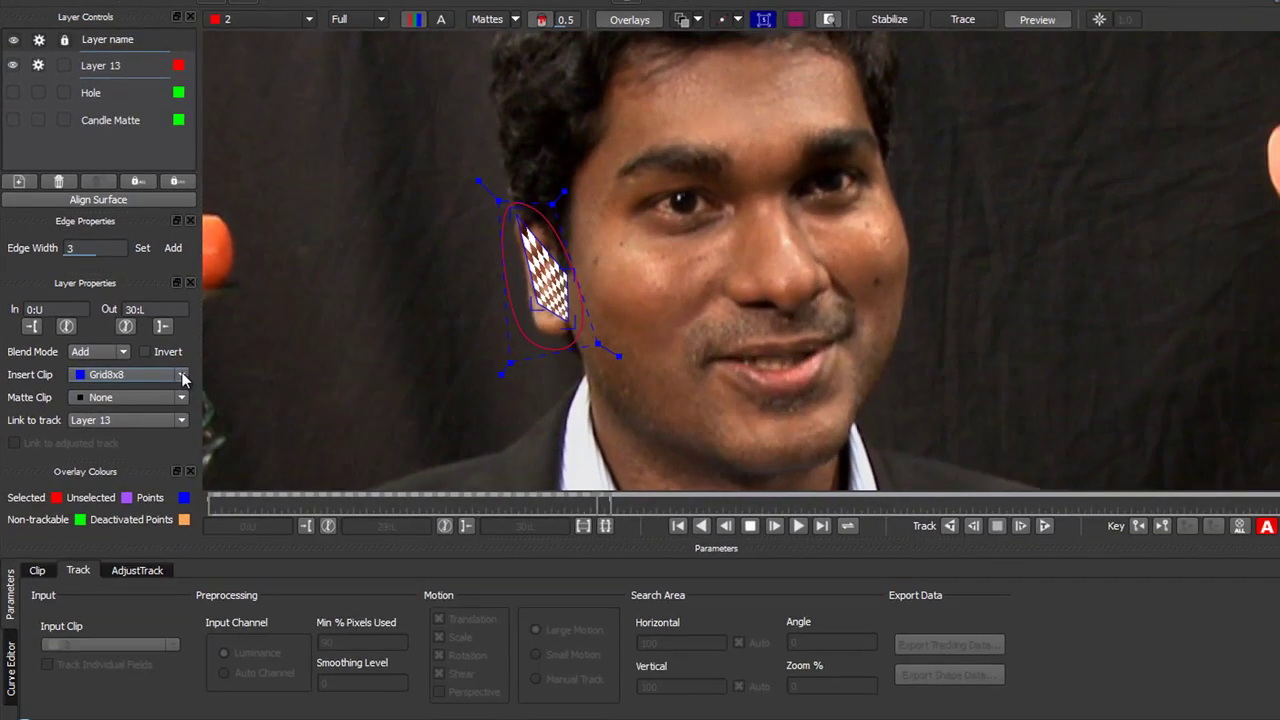
scroll(240, 514, "up", 1)
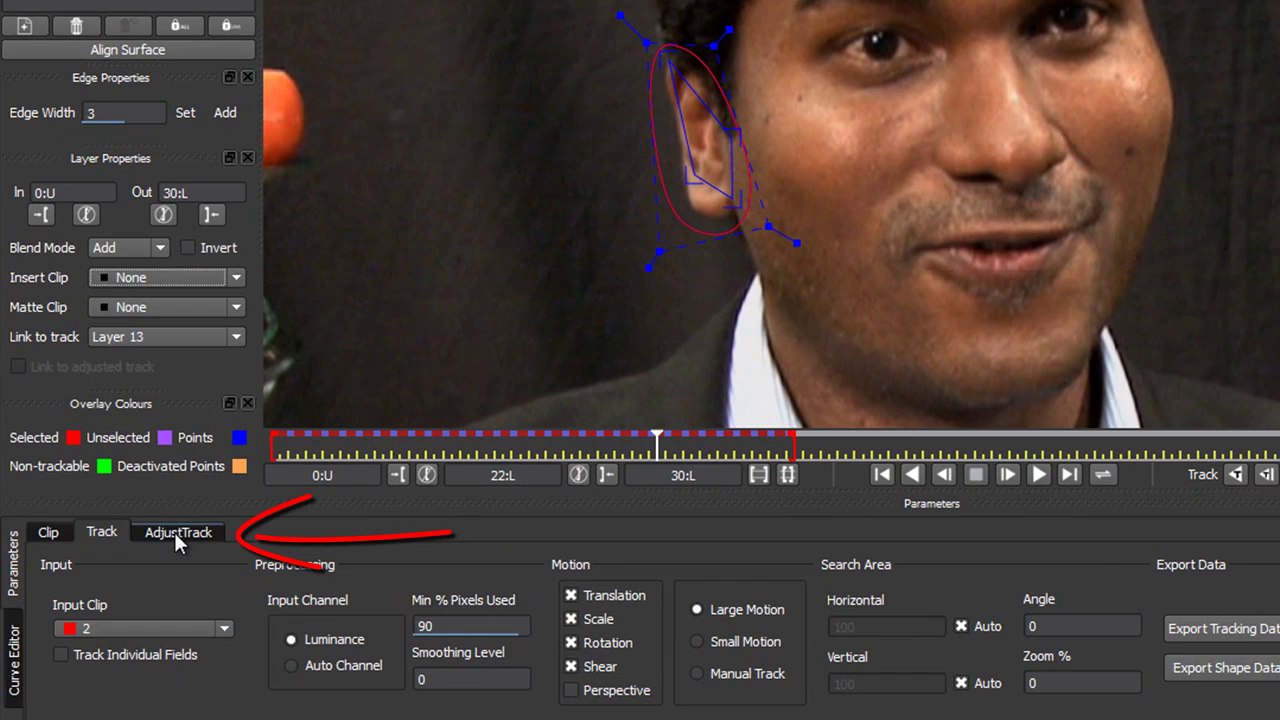
- Open AdjustTrack and step a frame back and forth to compare the ear track
left_click(174, 532)
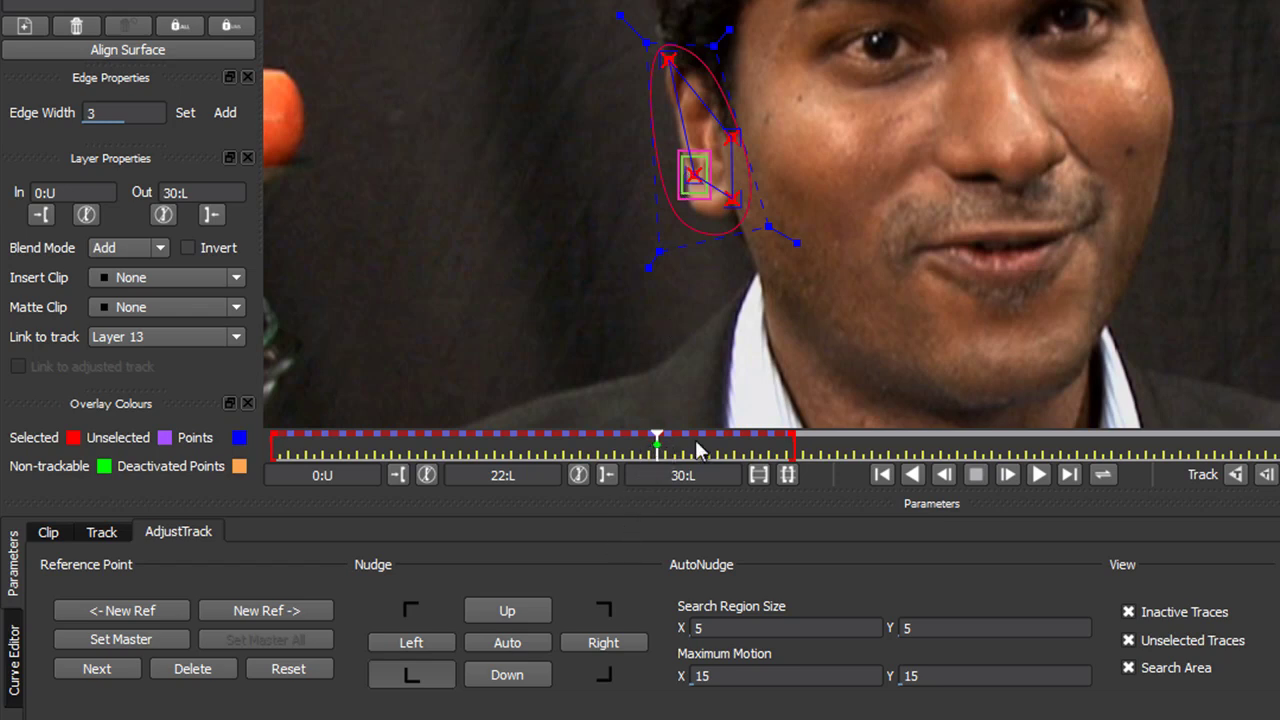
key("Left")
key("Right")
key("Left")
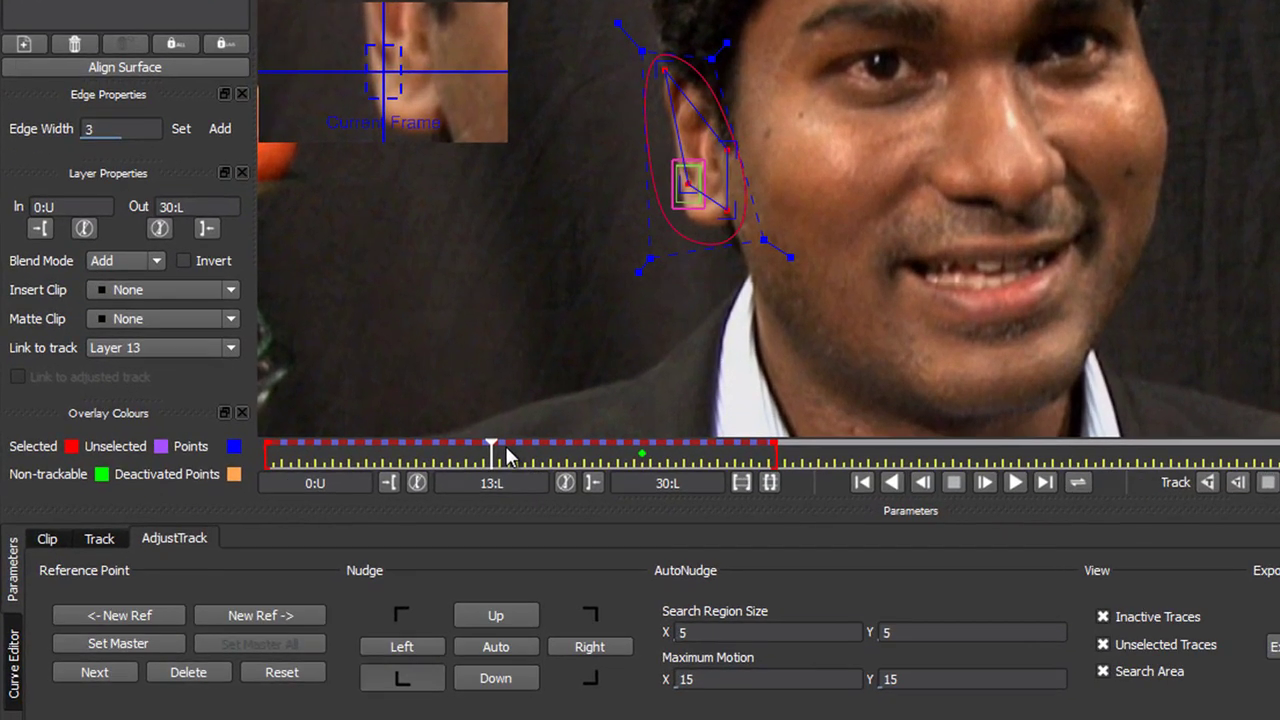
- Move the reference point to the top of the ear and auto-align it to the master frame
left_click(405, 682)
left_click(664, 72)
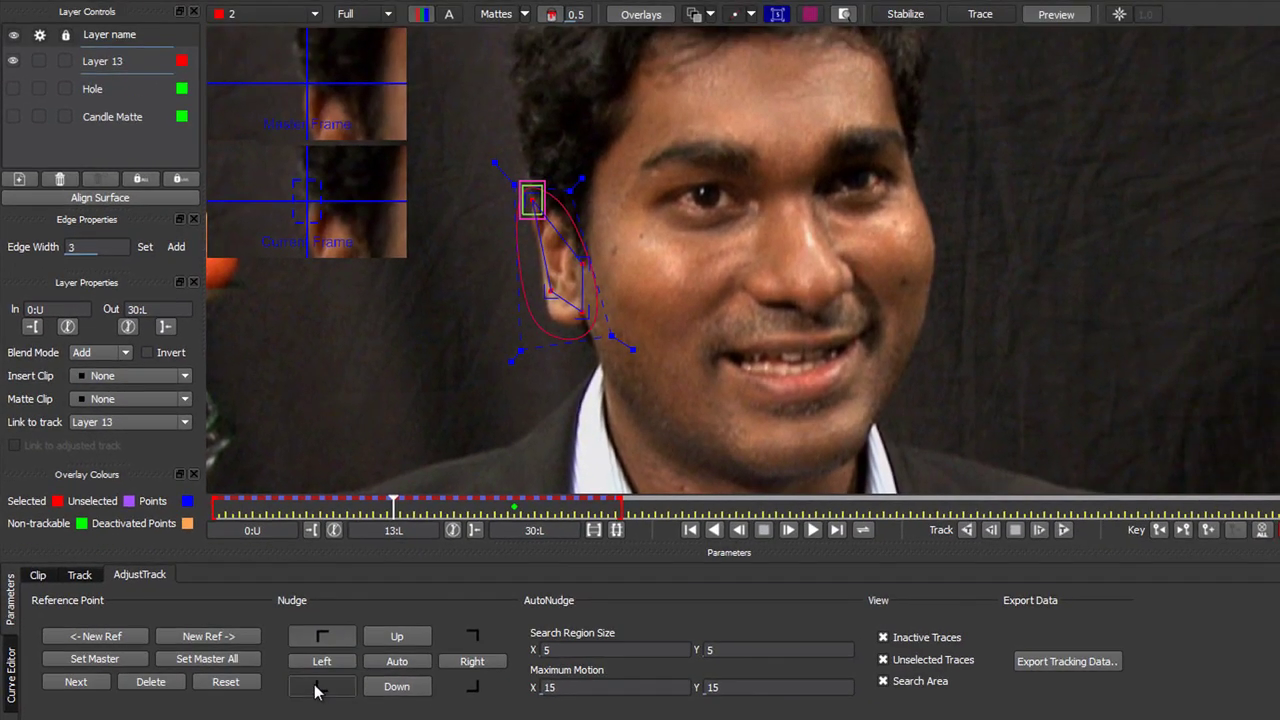
left_click(406, 612)
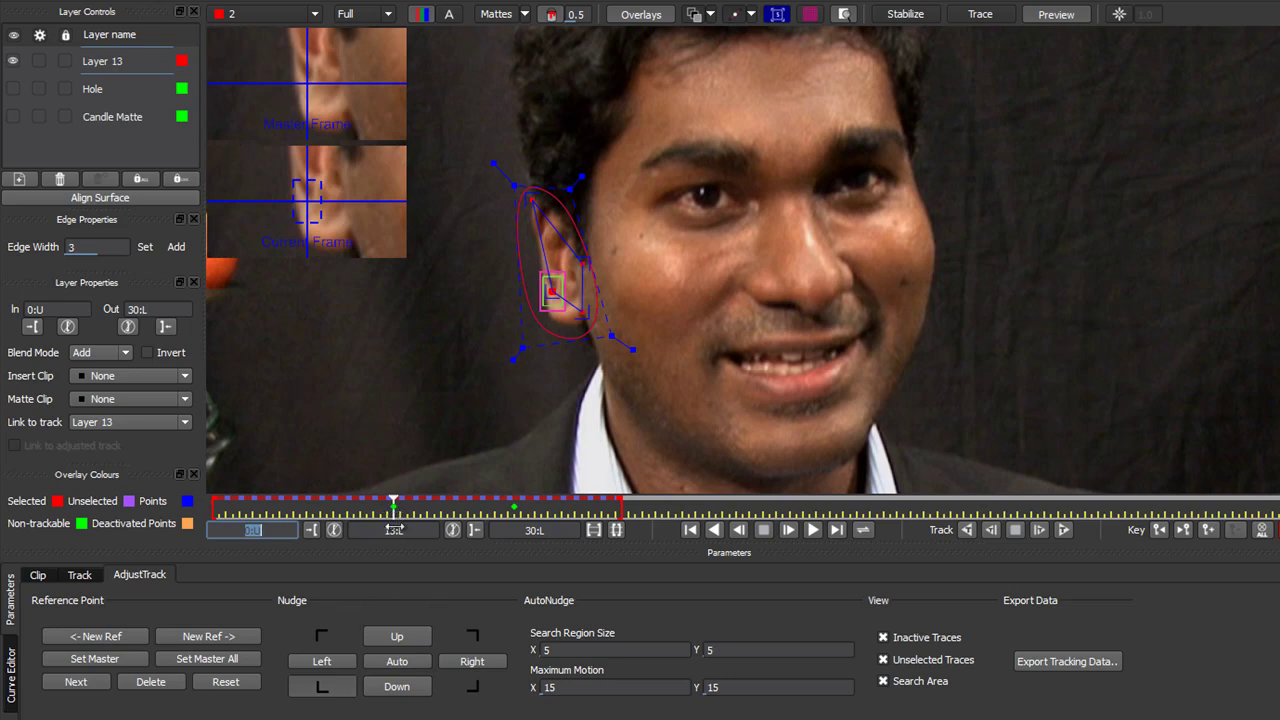
left_click(324, 637)
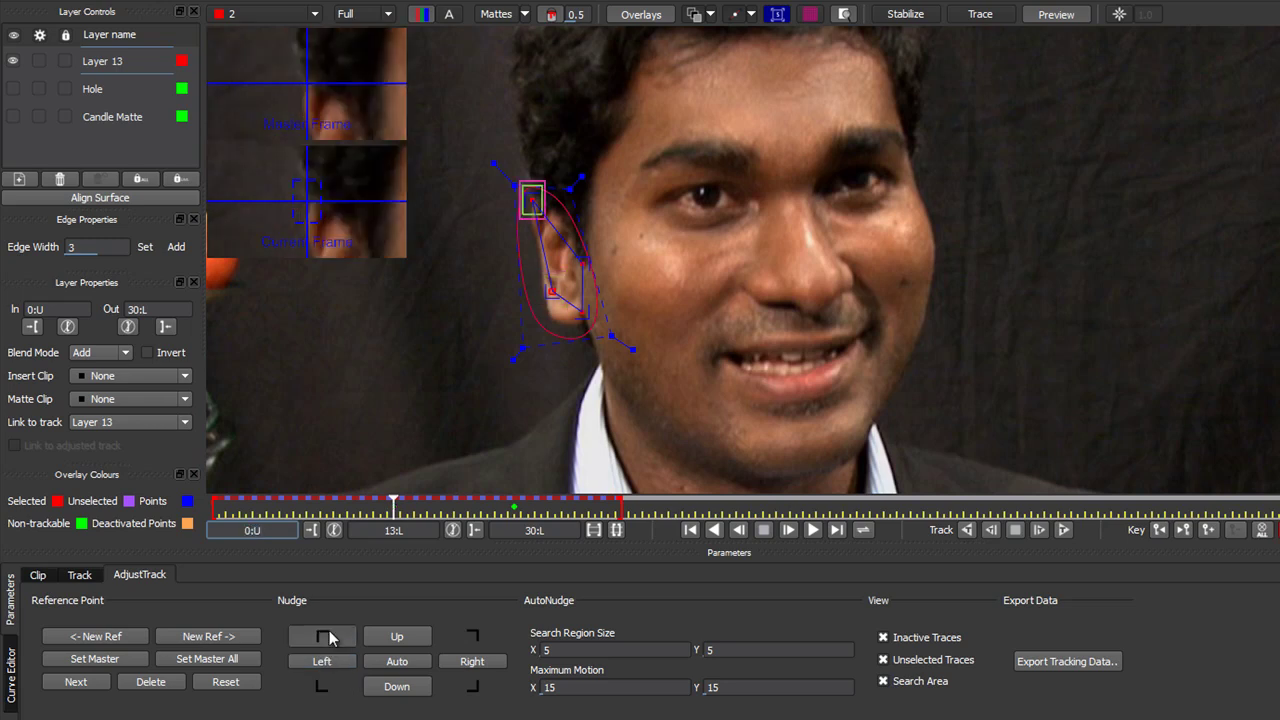
left_click(392, 666)
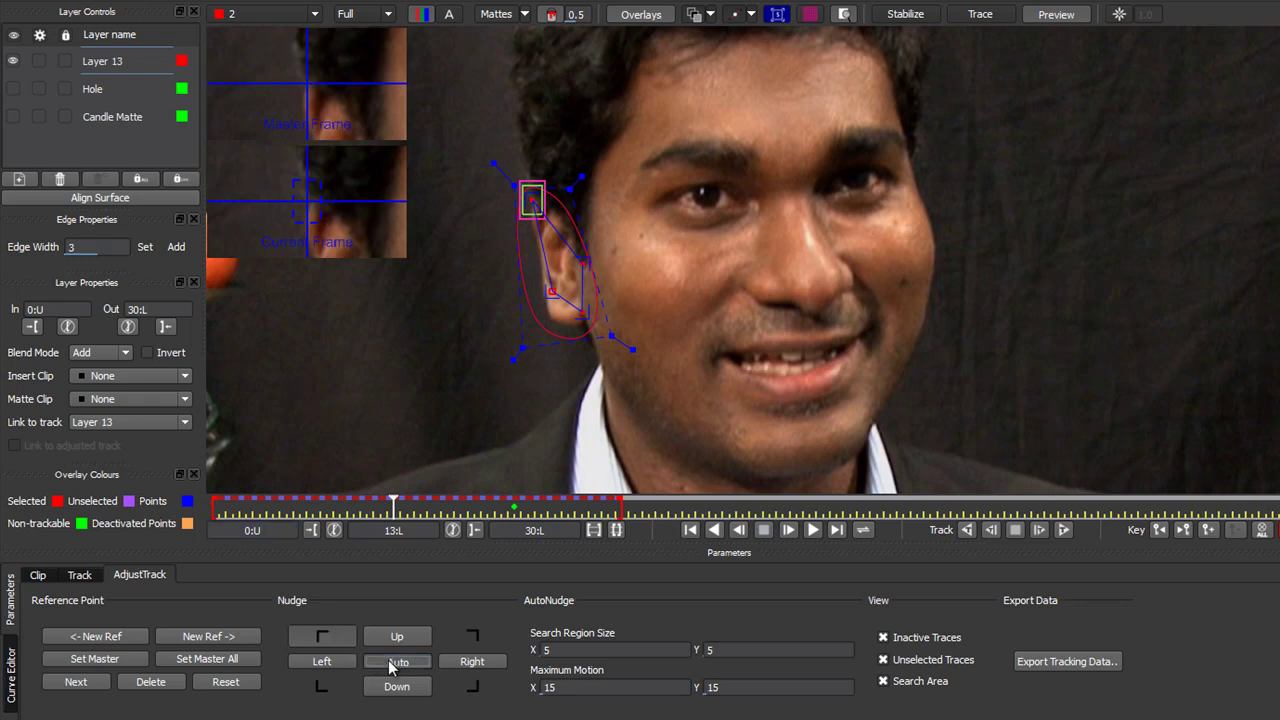
- Auto-align the upper-right and lower-right corner points to the master frame
left_click(474, 638)
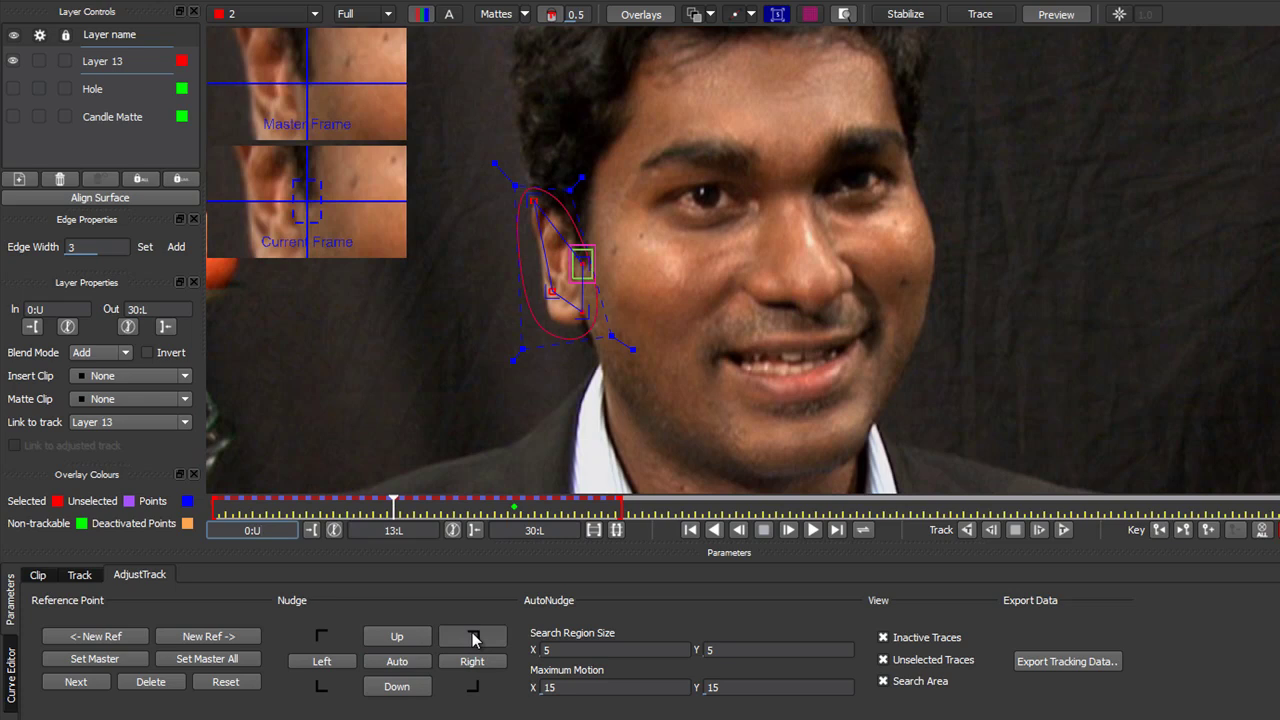
left_click(408, 665)
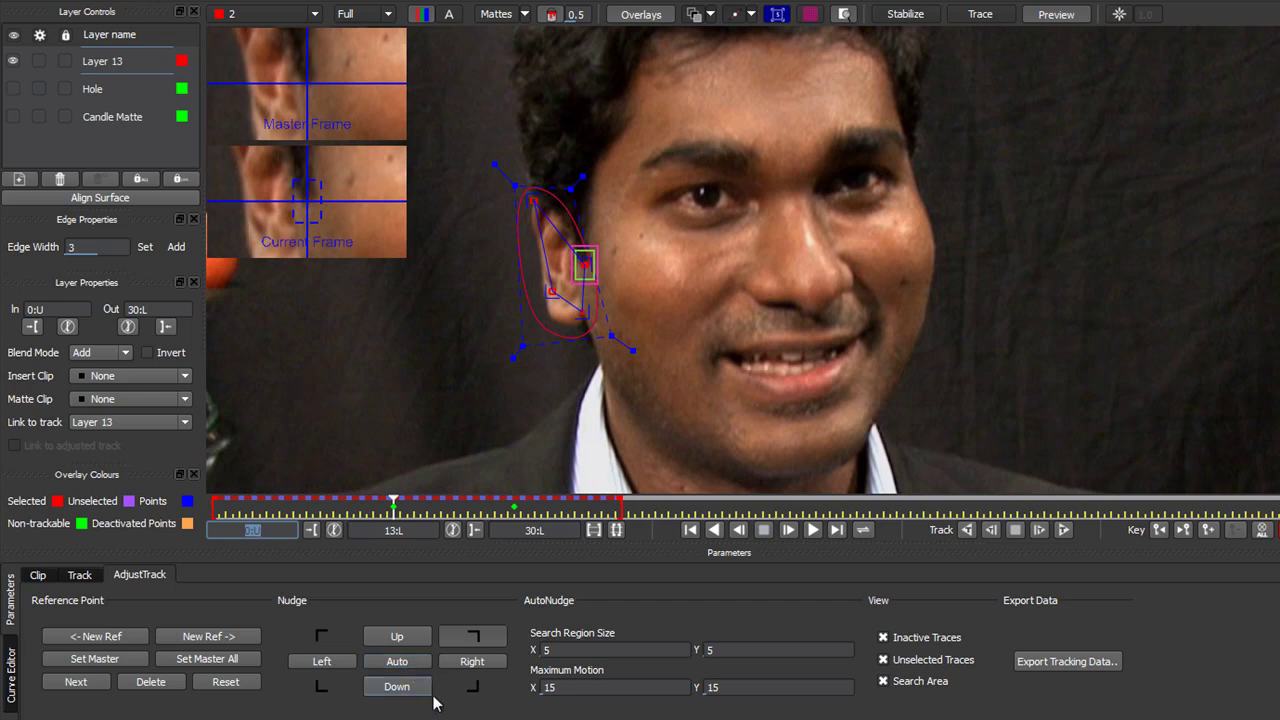
left_click(474, 688)
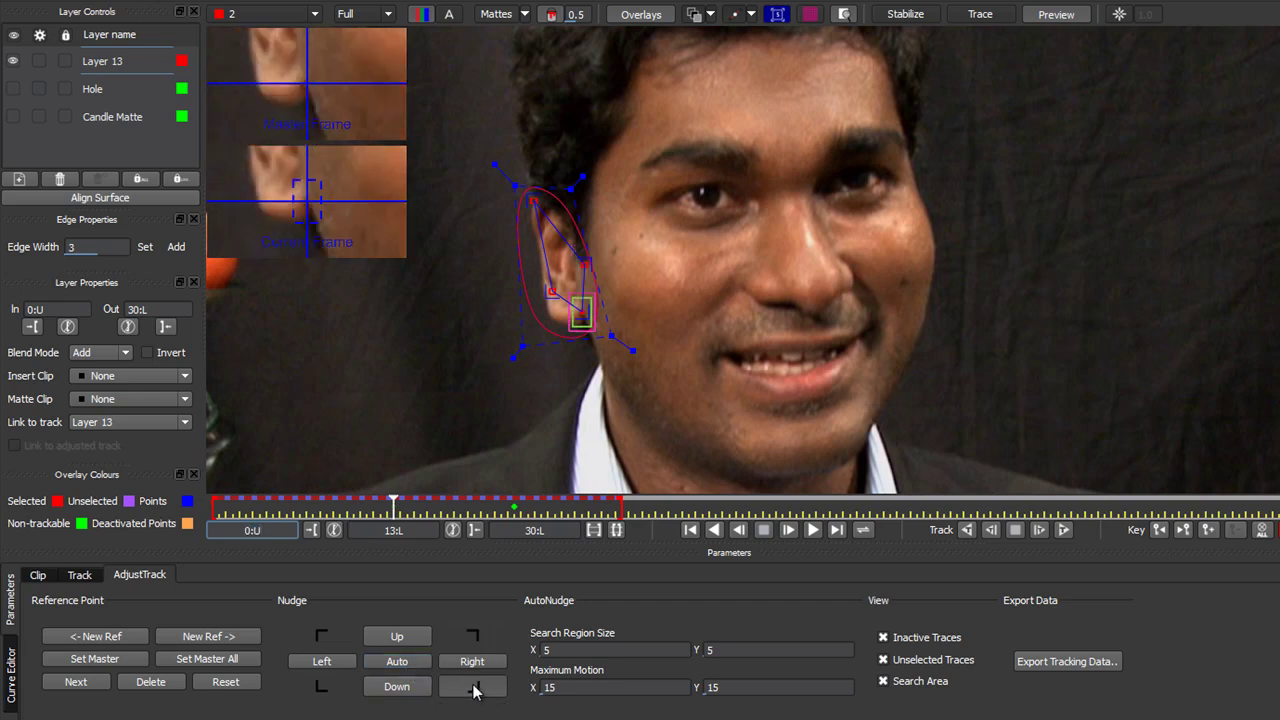
left_click(415, 665)
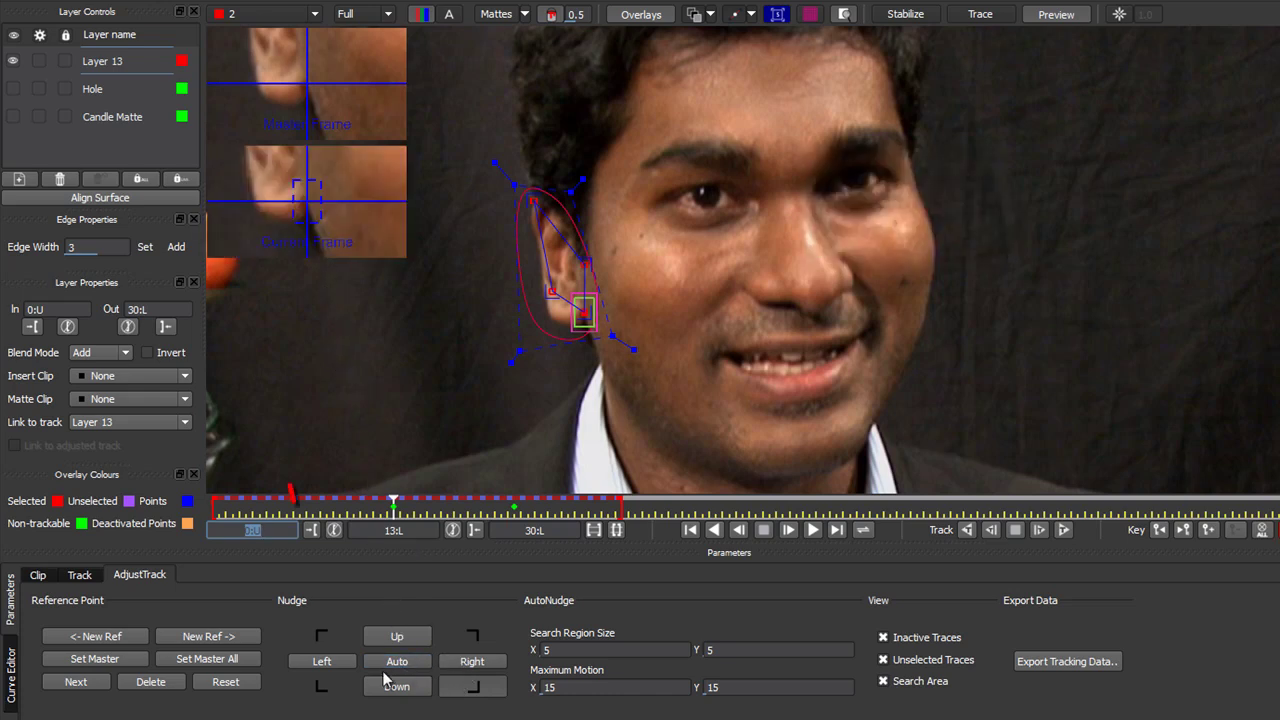
- Nudge the tracked point left twice and up once to match the master frame at frame 13
left_click(322, 661)
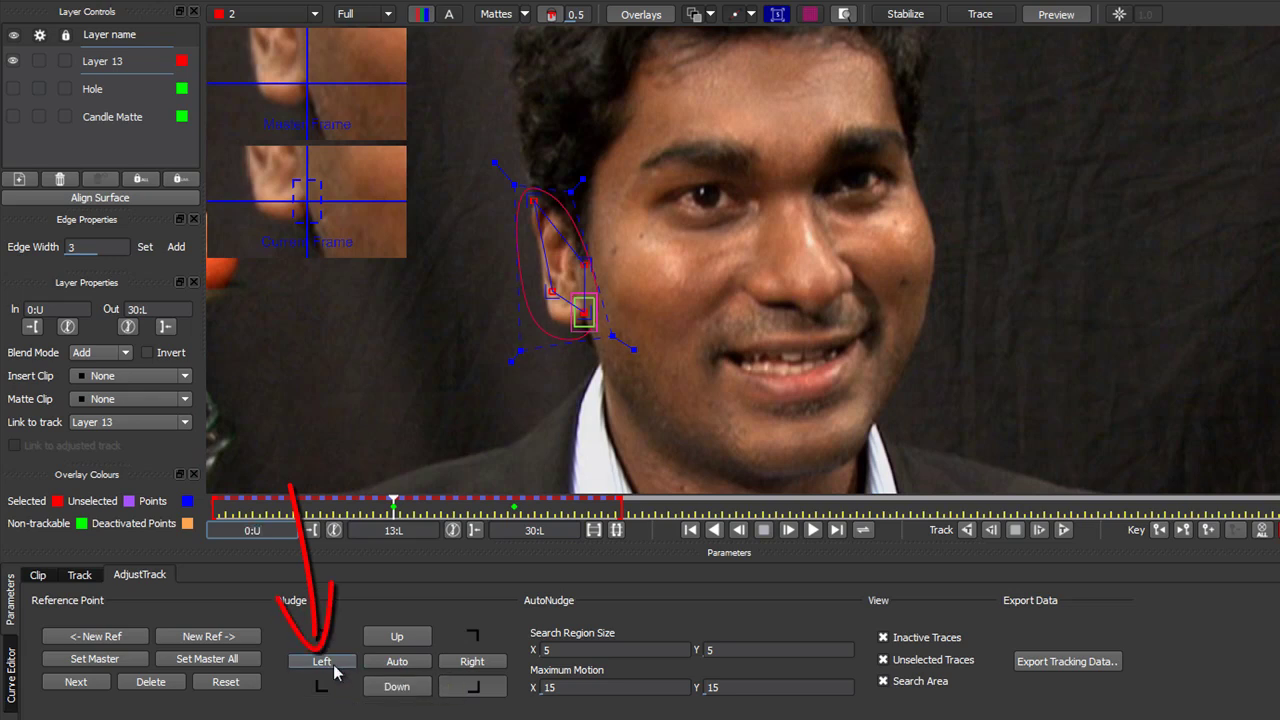
left_click(322, 661)
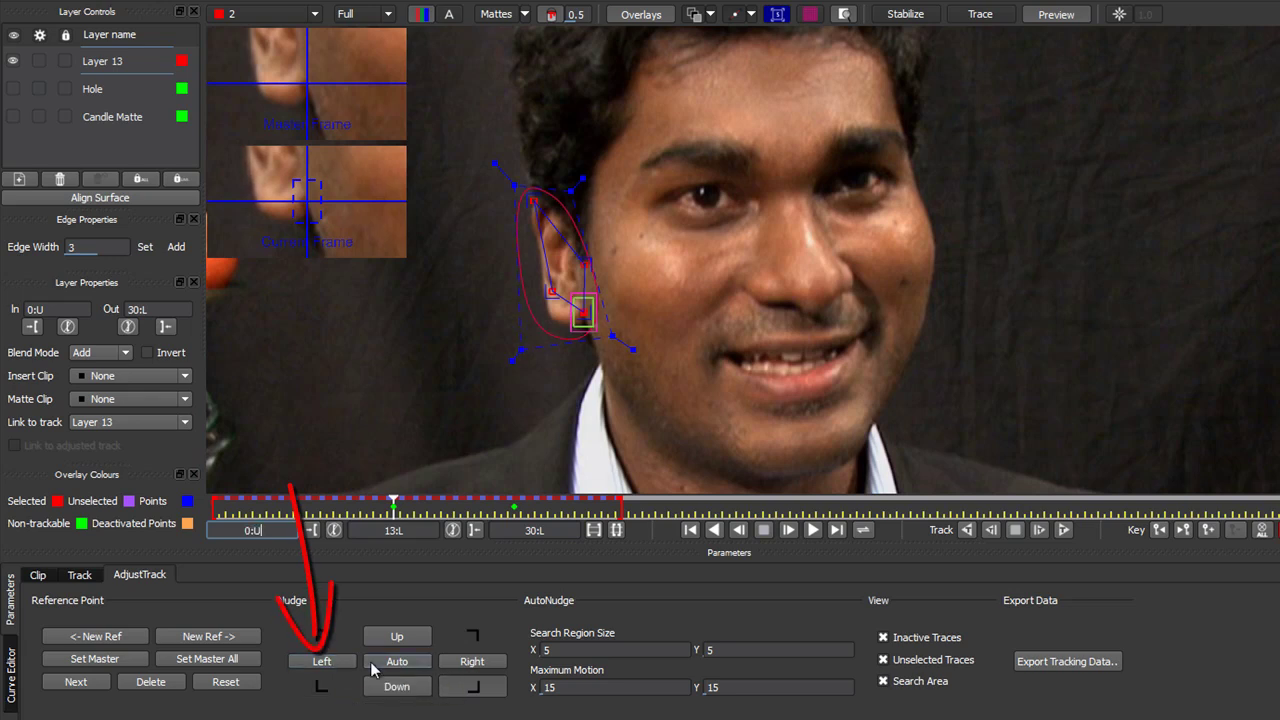
left_click(398, 640)
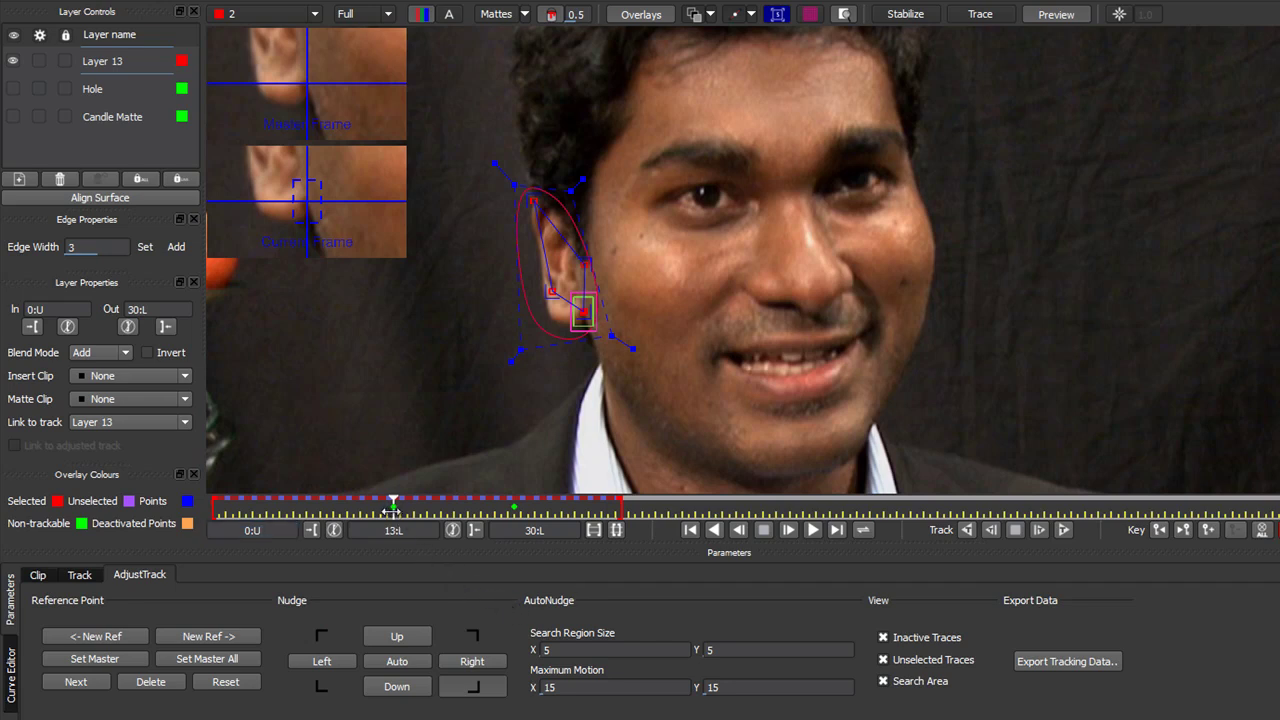
- Go back to frame 11, turn off the ear's surface lines, and show the Track parameters
left_click_drag(393, 508, 214, 540)
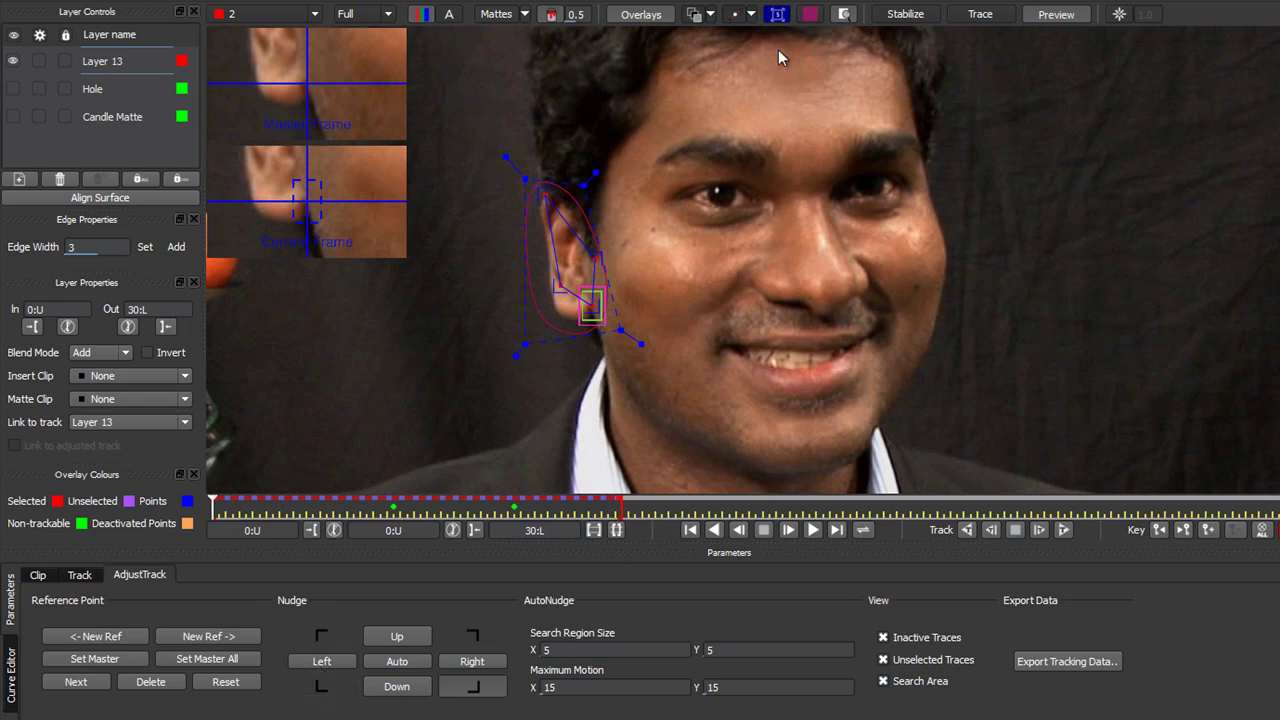
left_click(778, 16)
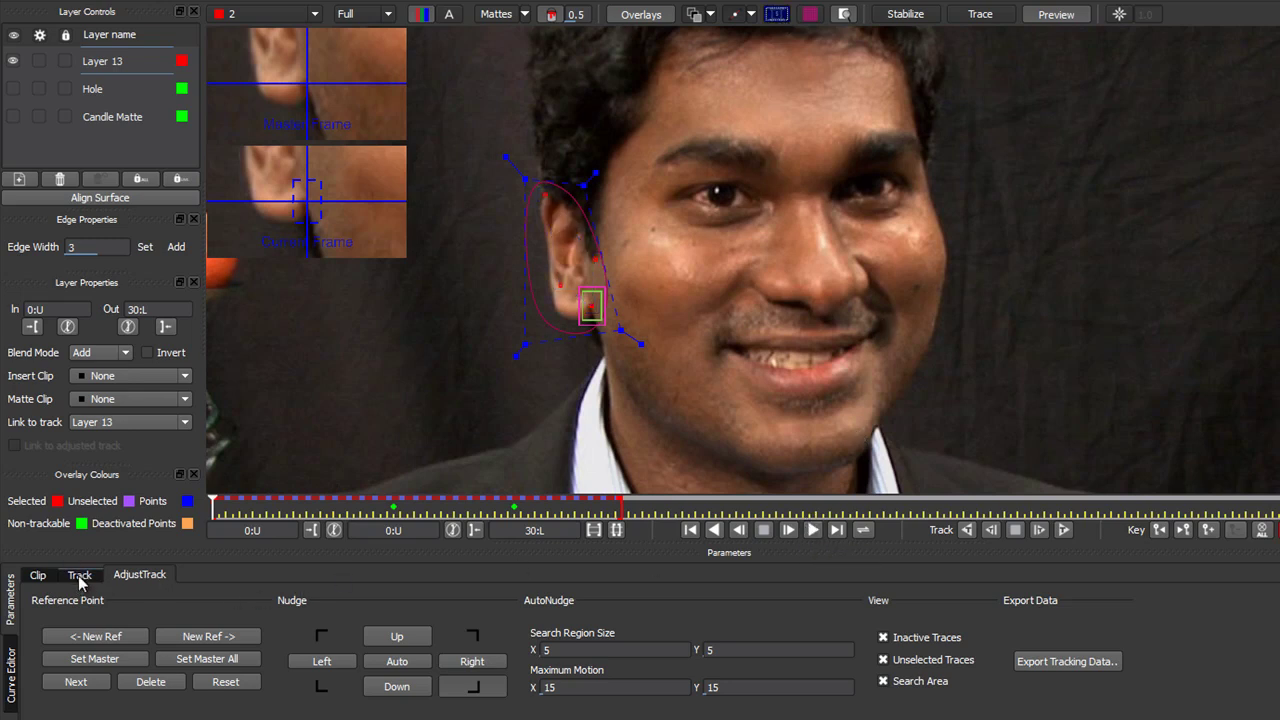
left_click(80, 576)
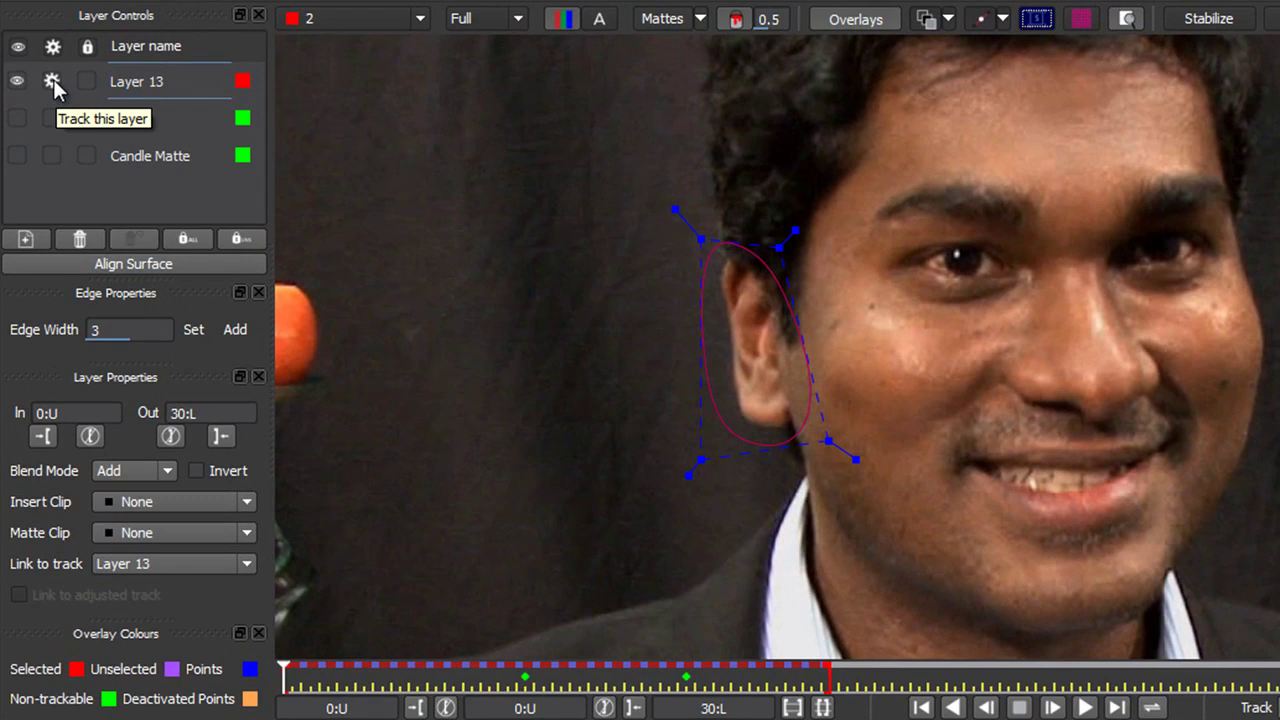
- Turn off tracking for Layer 13, rename it 'Ear Track', then hide and lock it
left_click(53, 80)
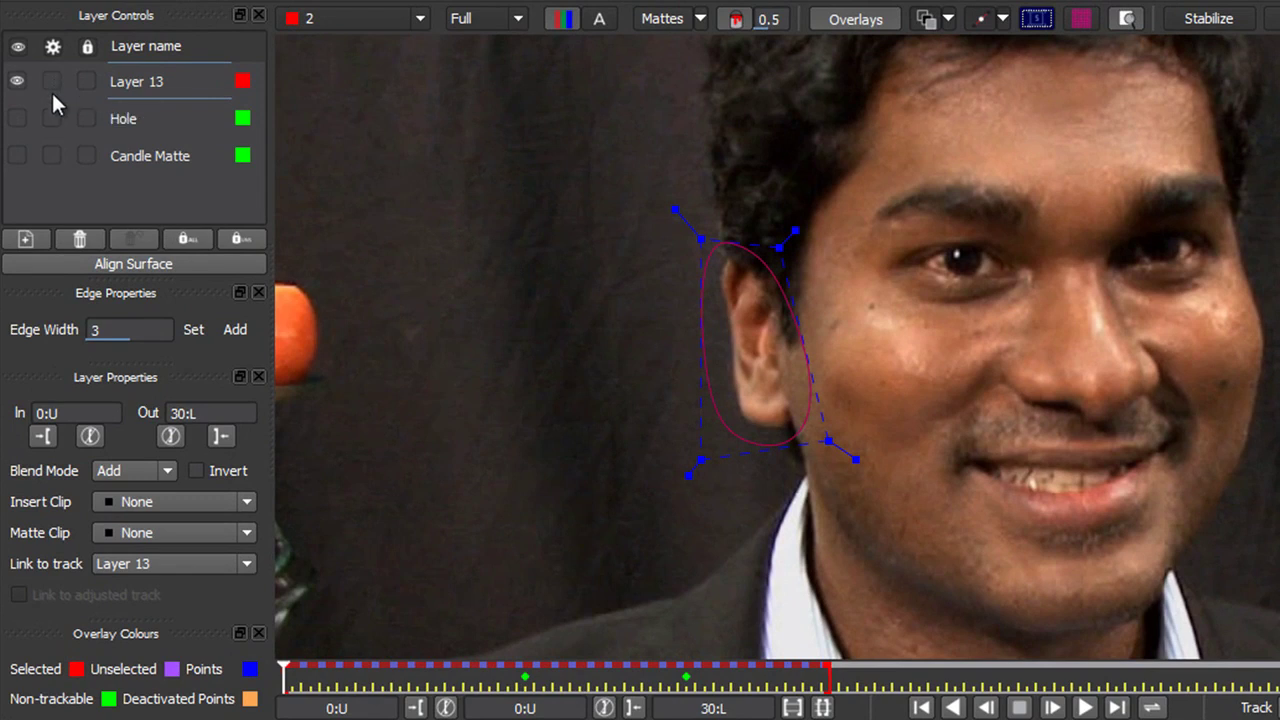
double_click(138, 78)
left_click_drag(165, 82, 88, 87)
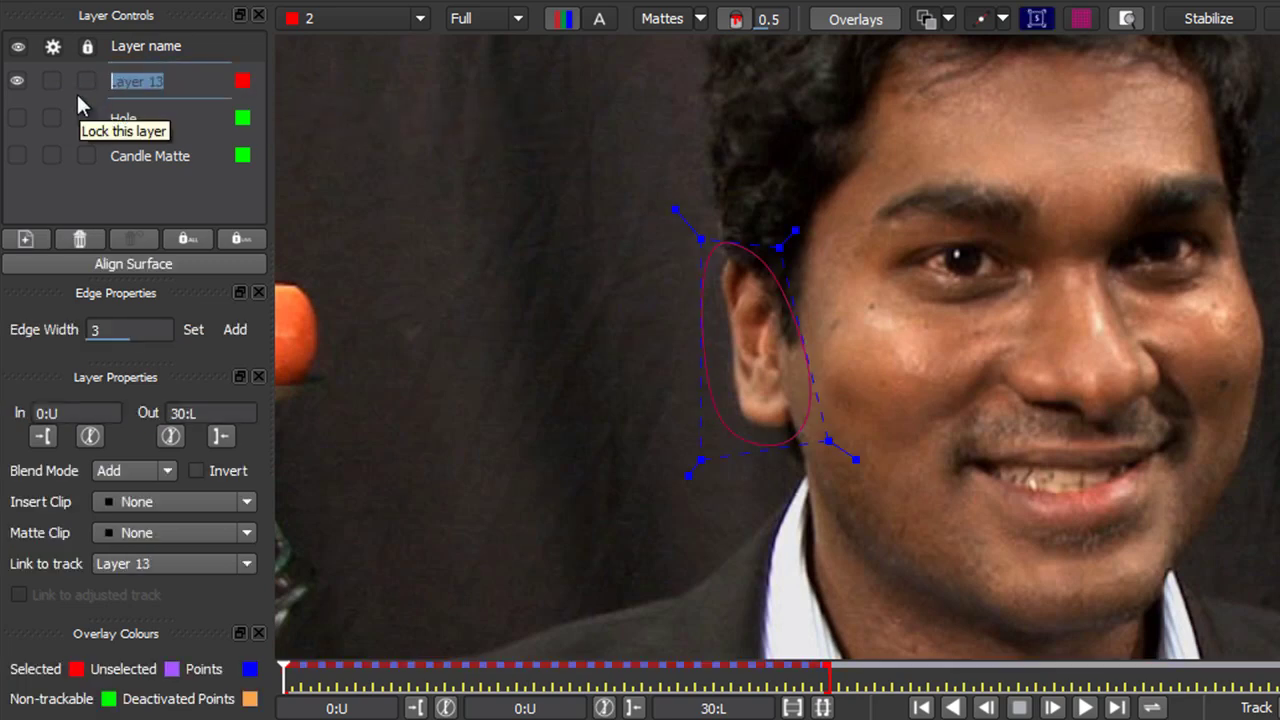
type("Ear Track")
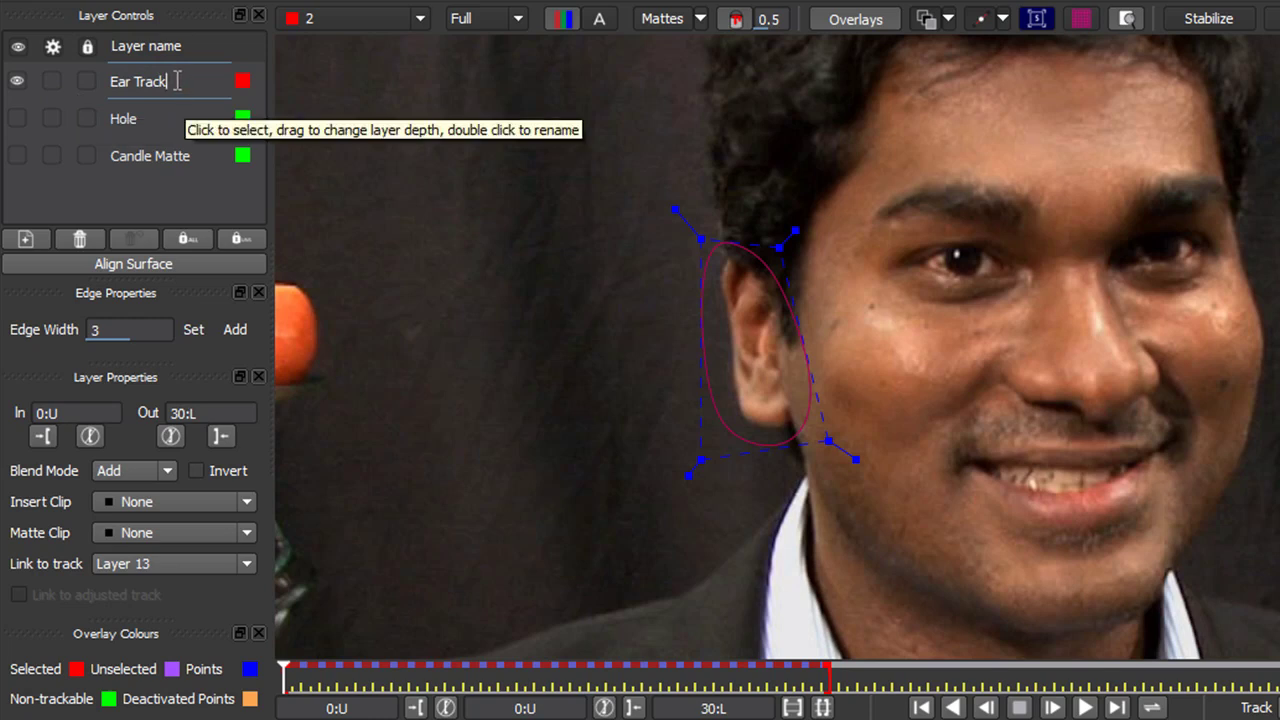
key("Return")
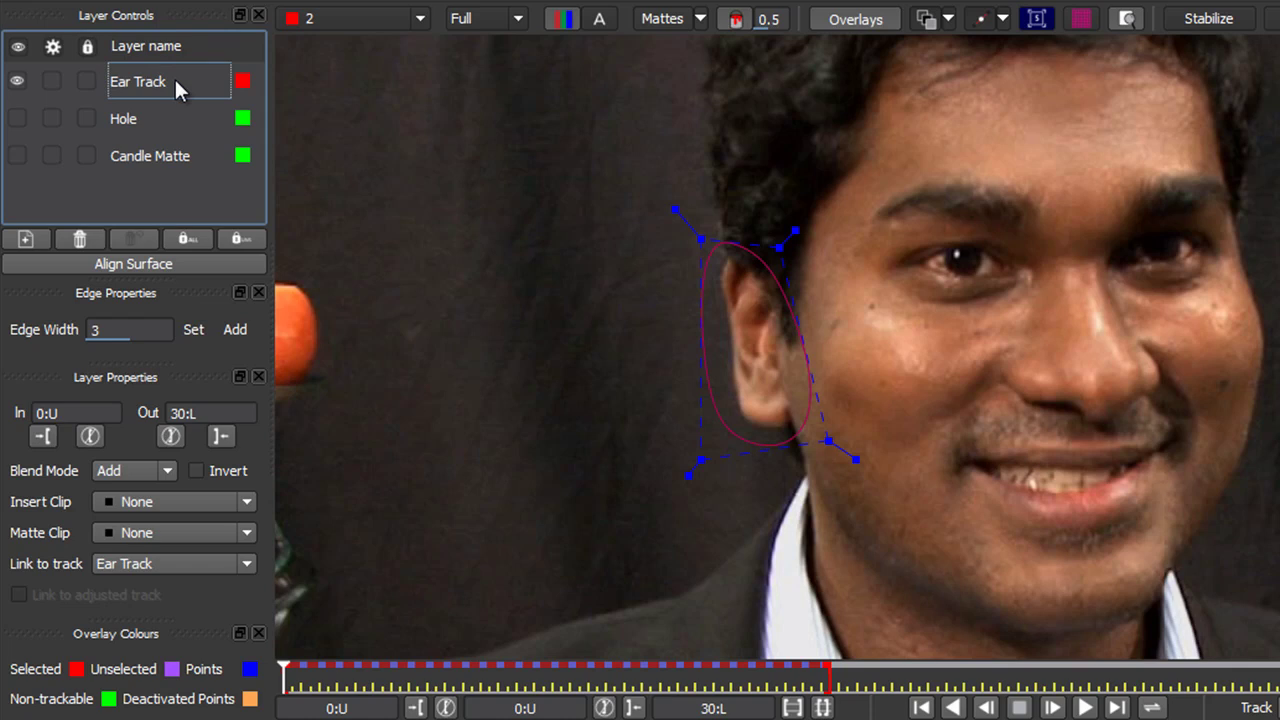
left_click(17, 84)
left_click(88, 83)
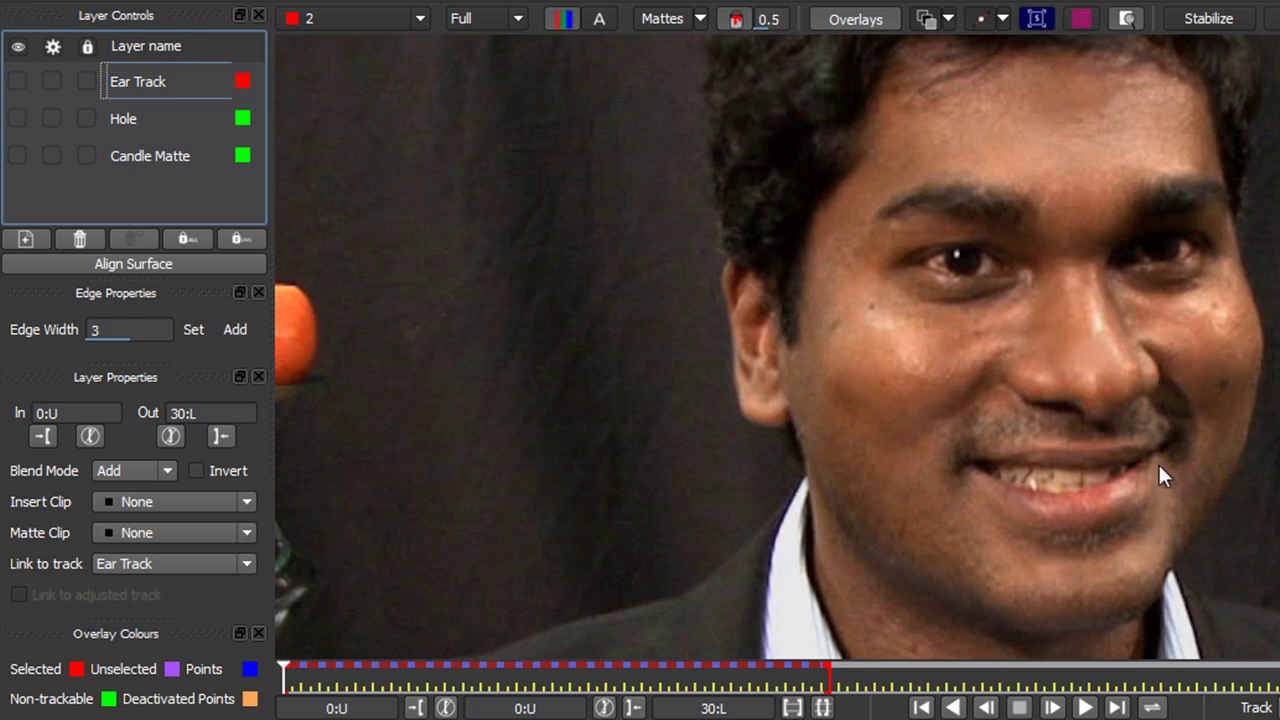
- Pan the viewer over to the right cheek and pick the X-Spline tool
left_click_drag(1185, 406, 879, 393)
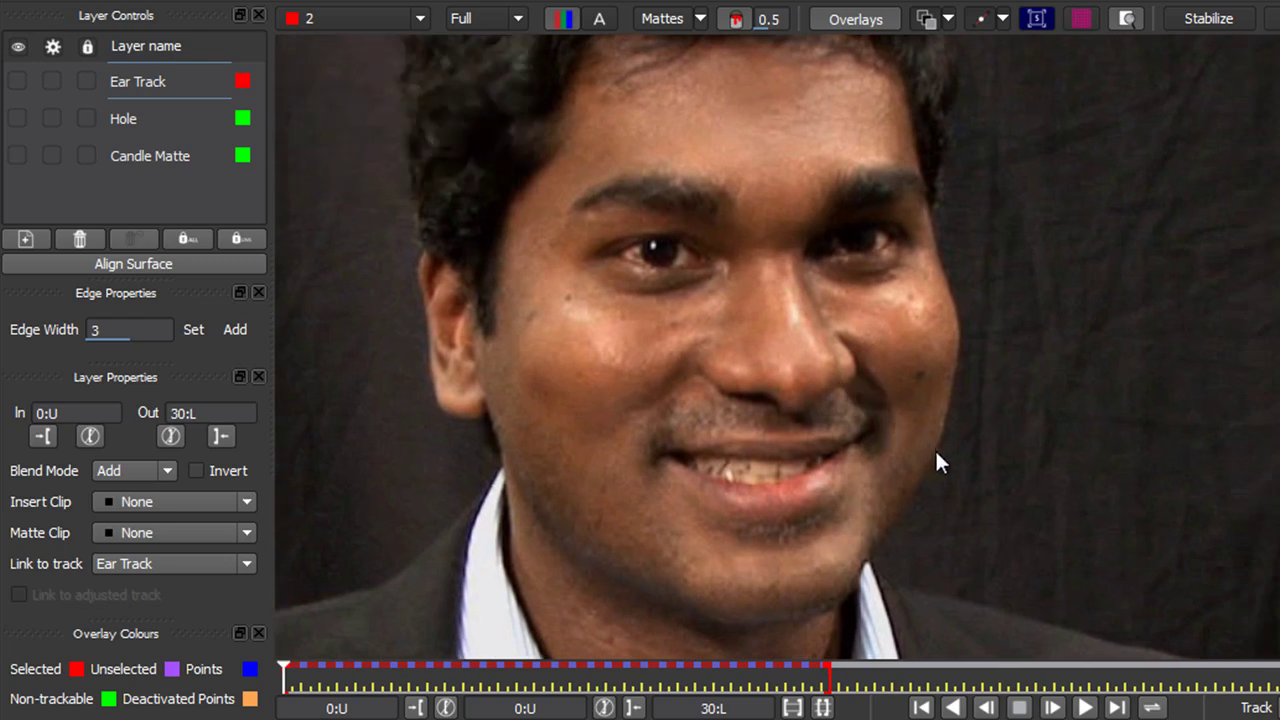
left_click(648, 2)
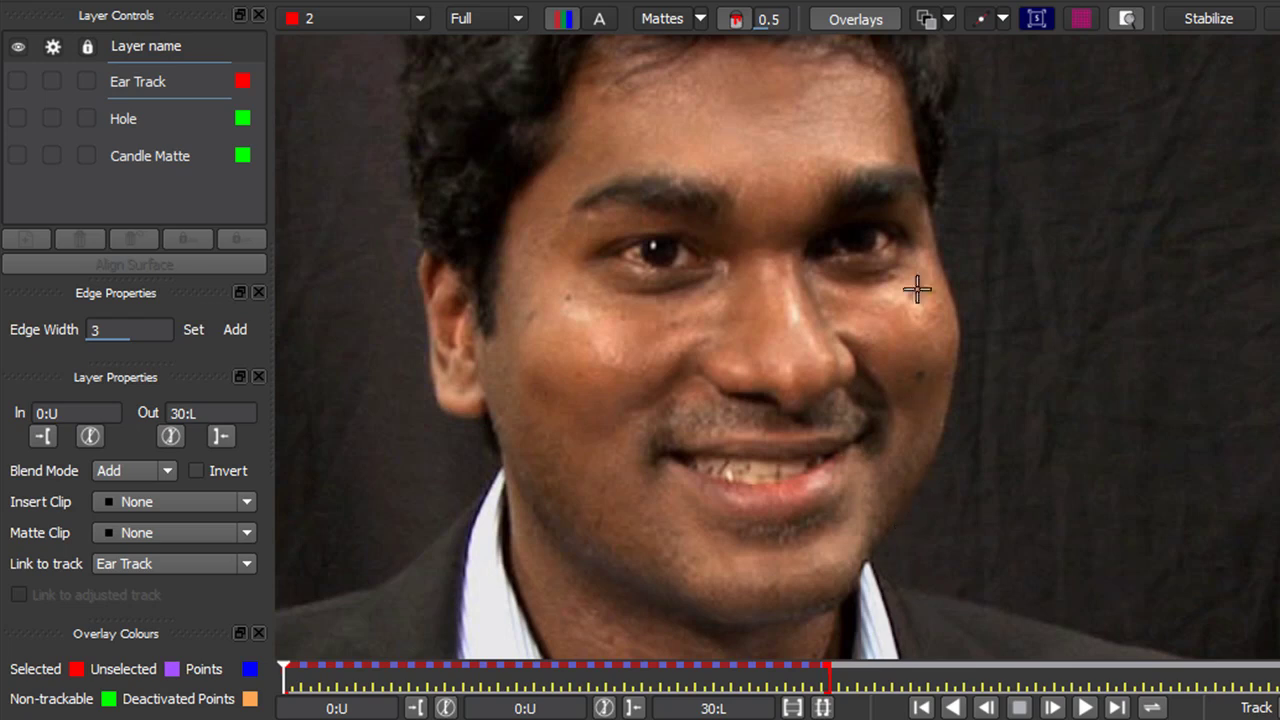
- Place X-Spline points down the outer cheek edge to the bottom of the jaw
left_click(941, 227)
left_click(930, 185)
left_click(972, 313)
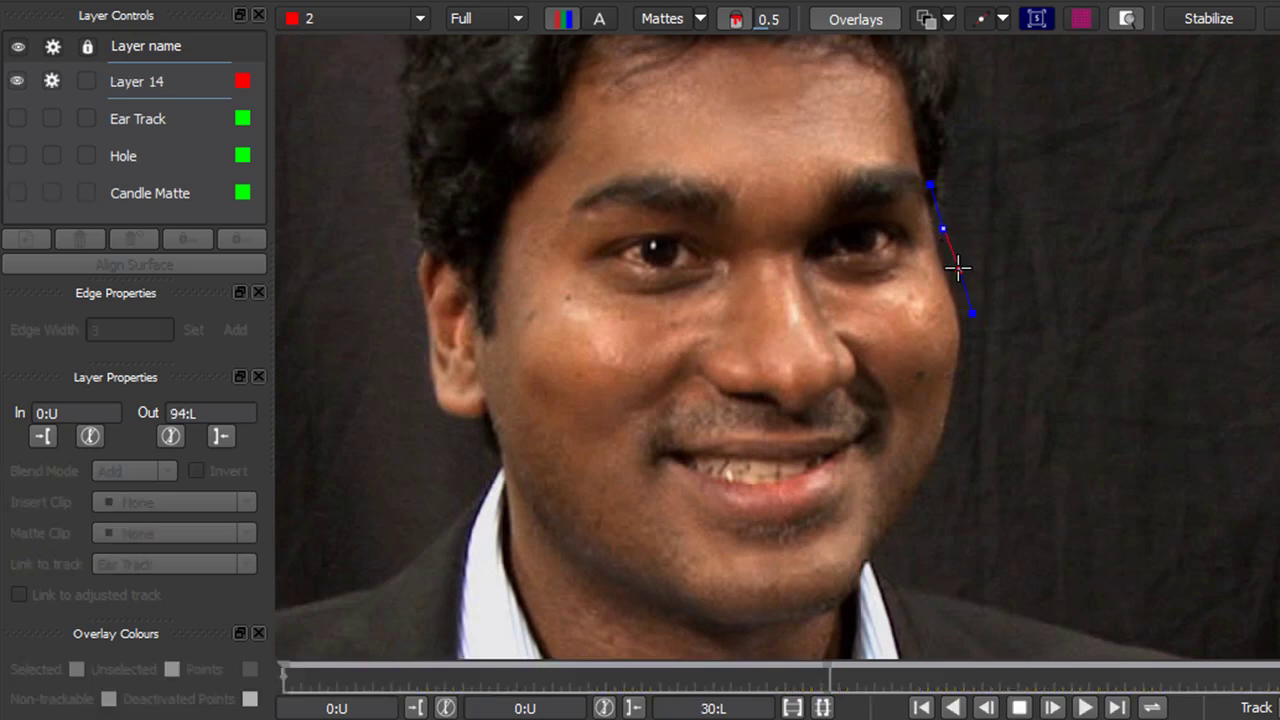
left_click(953, 268)
left_click(963, 310)
left_click(968, 366)
left_click(953, 428)
left_click(960, 450)
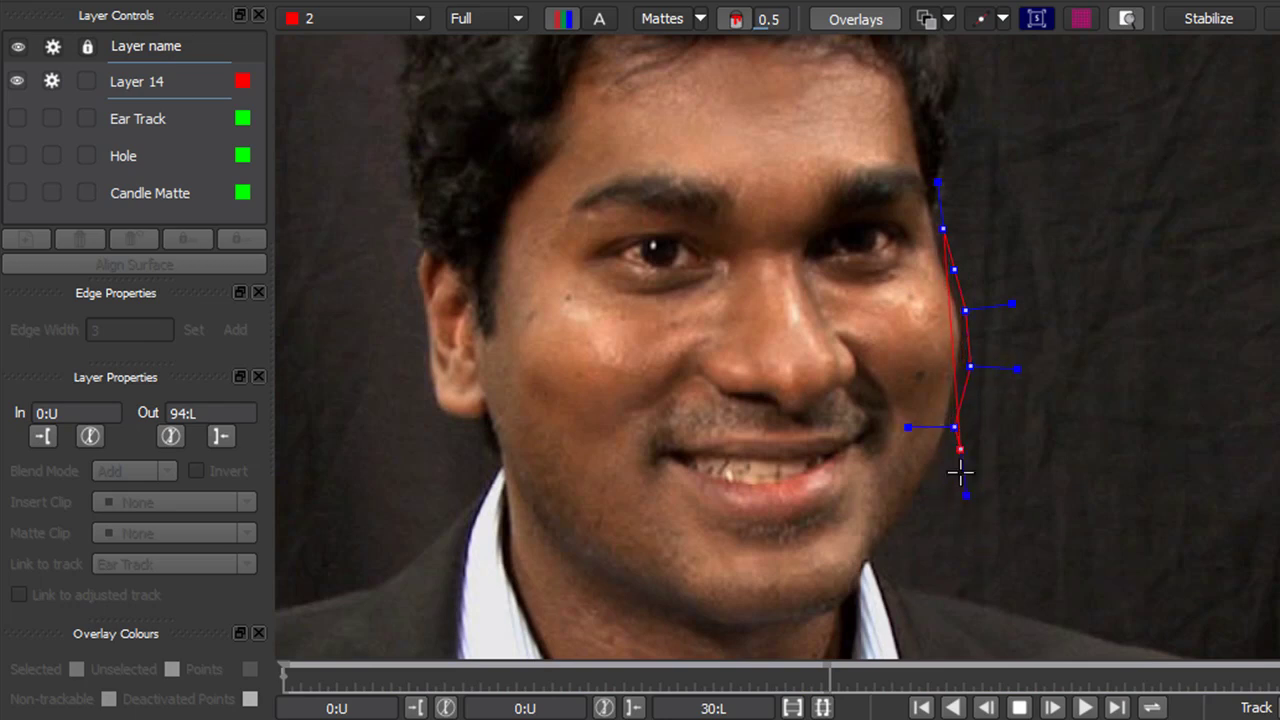
left_click(933, 490)
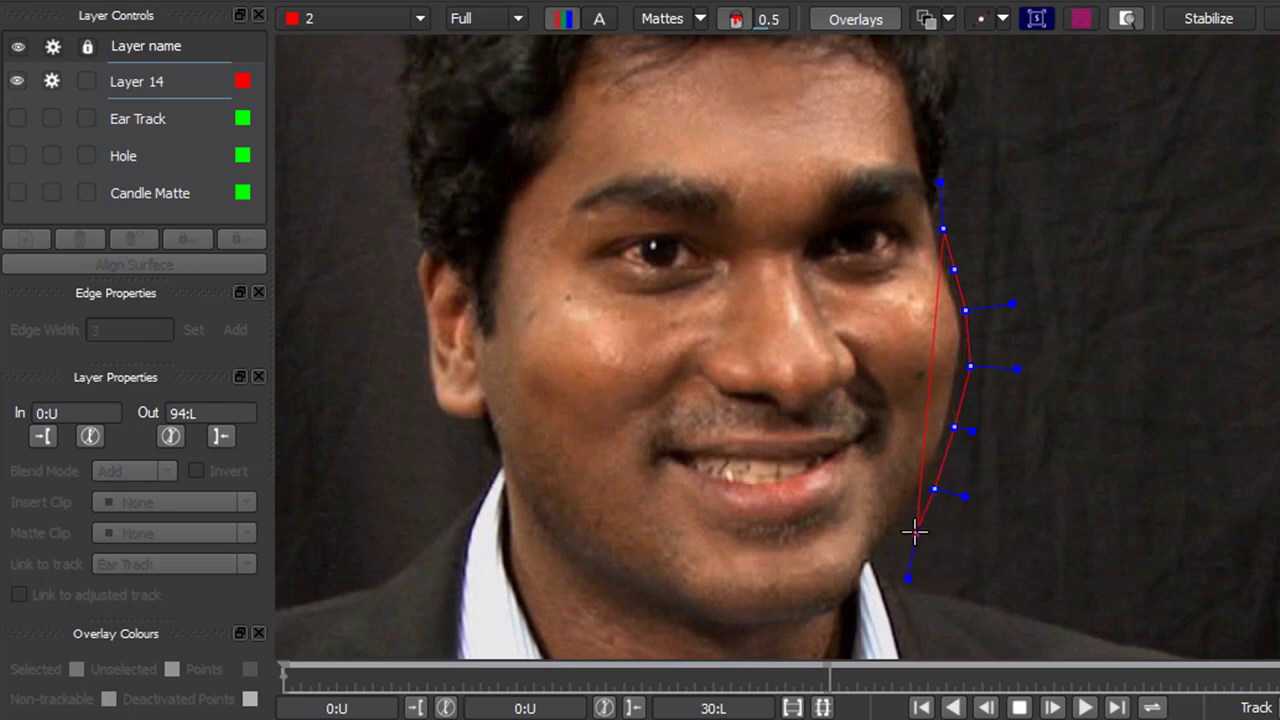
left_click_drag(915, 532, 908, 527)
left_click(908, 527)
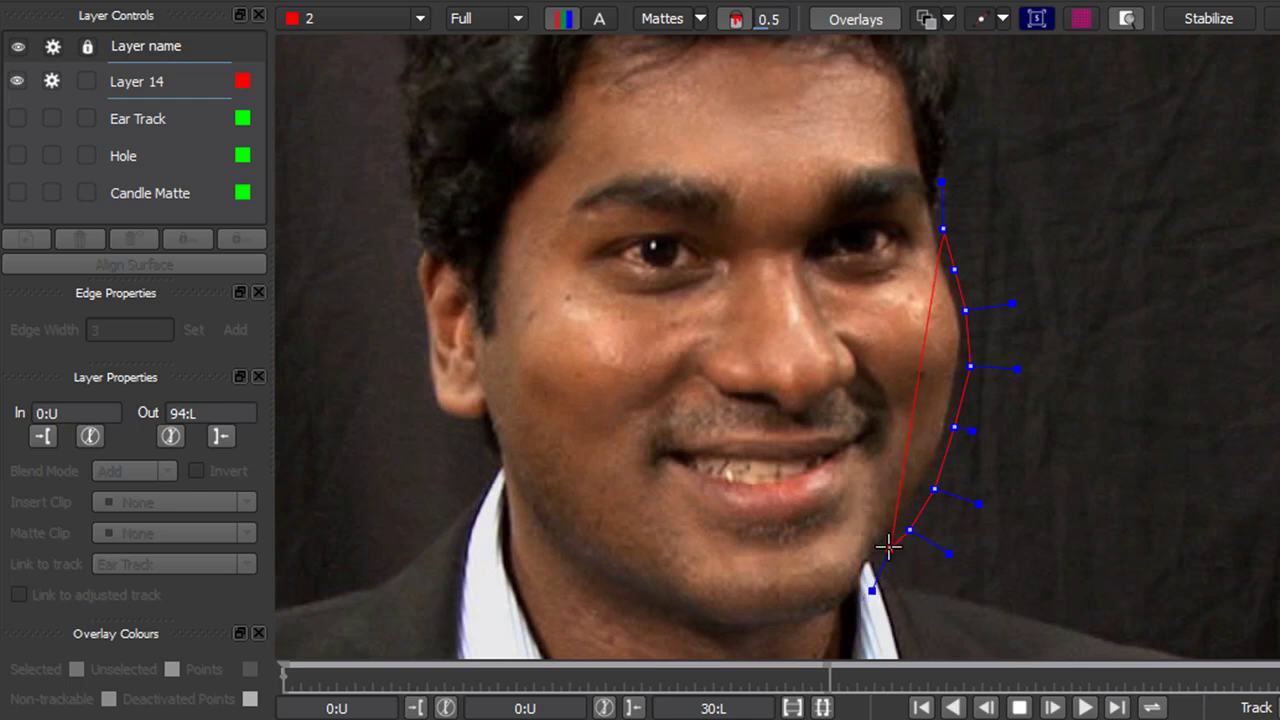
- Add points back up the inner cheek and close the spline as Layer 14
left_click(888, 545)
left_click(886, 526)
left_click(893, 480)
left_click(895, 434)
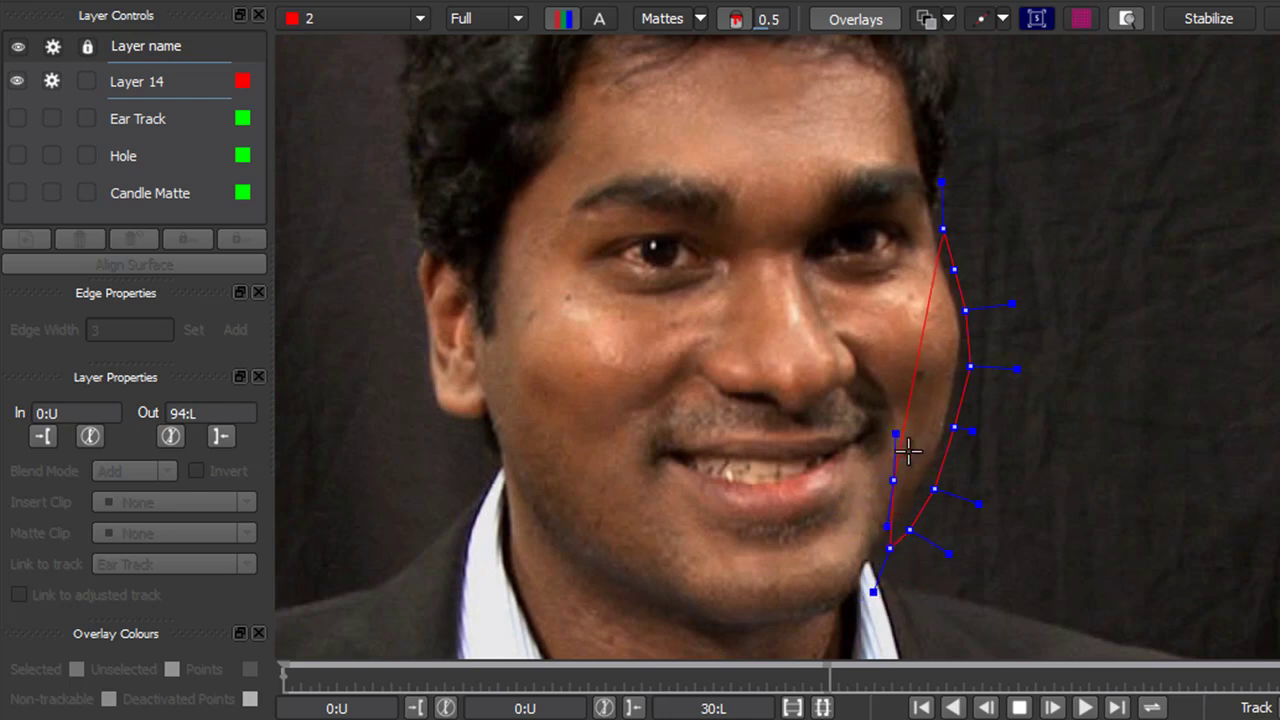
left_click(935, 374)
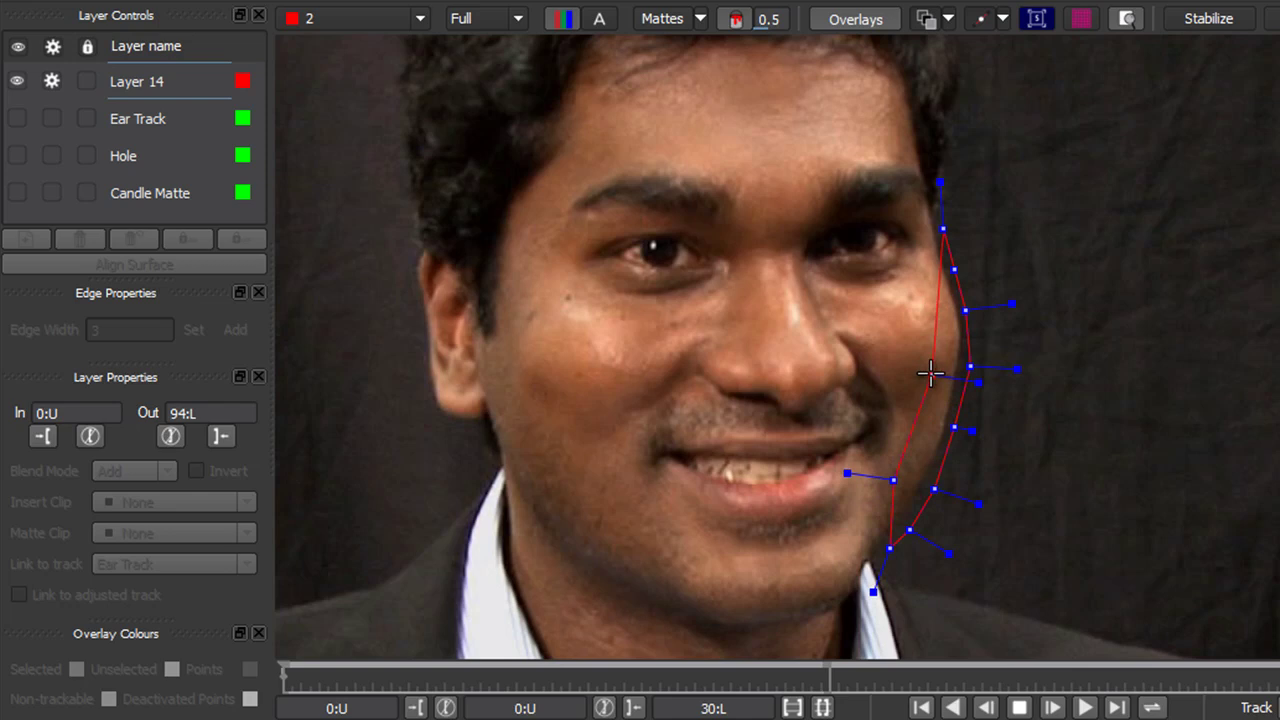
left_click(930, 268)
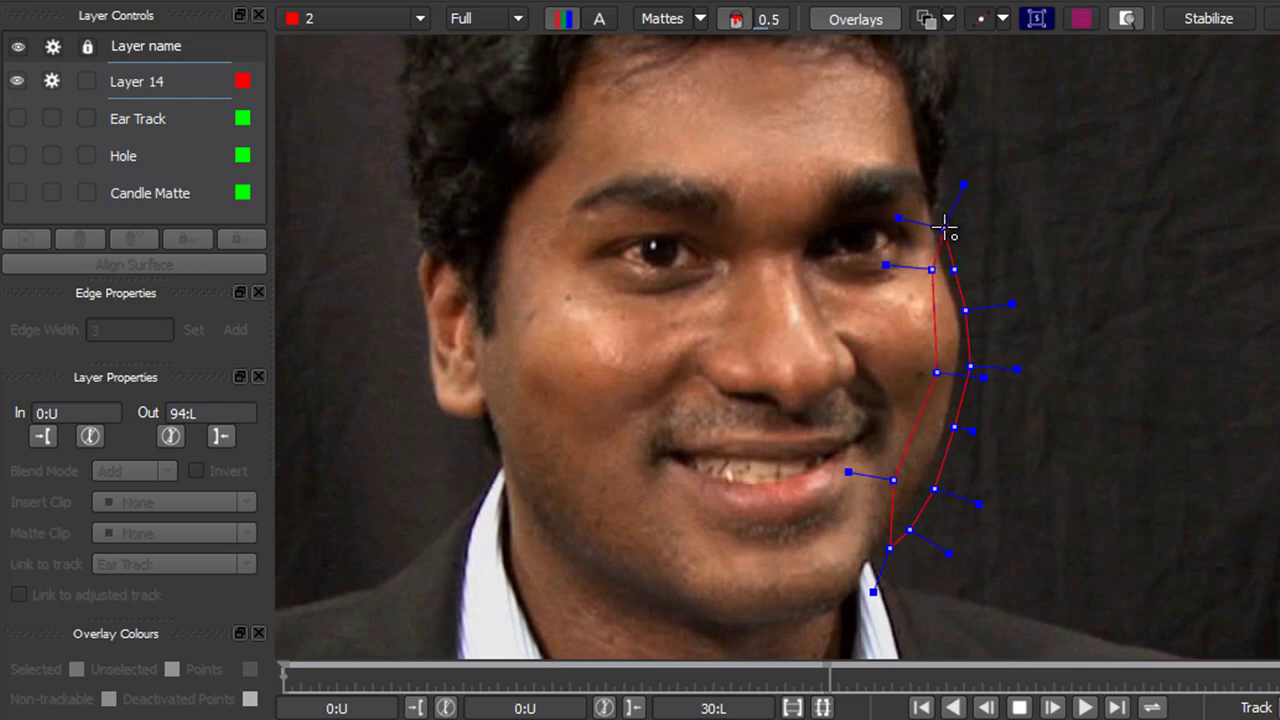
right_click(945, 230)
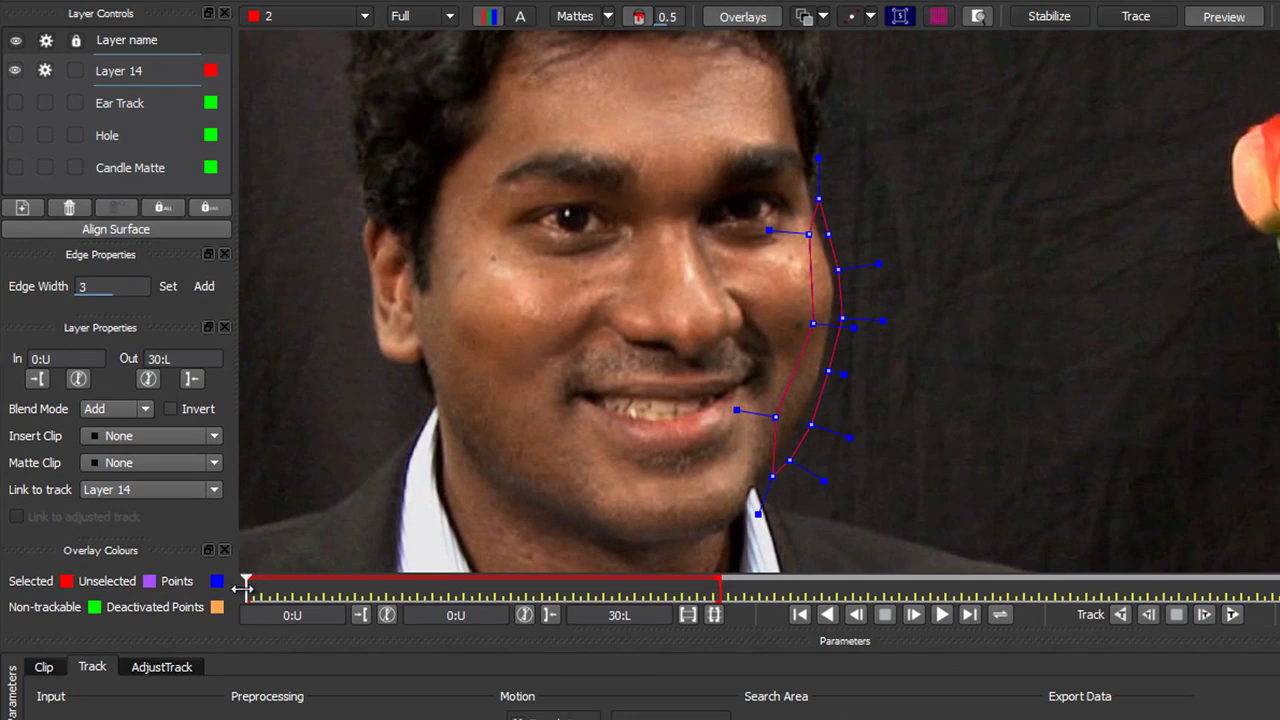
- Track Layer 14's cheek spline forward, then play, pause and resume playback to review it
left_click(1233, 614)
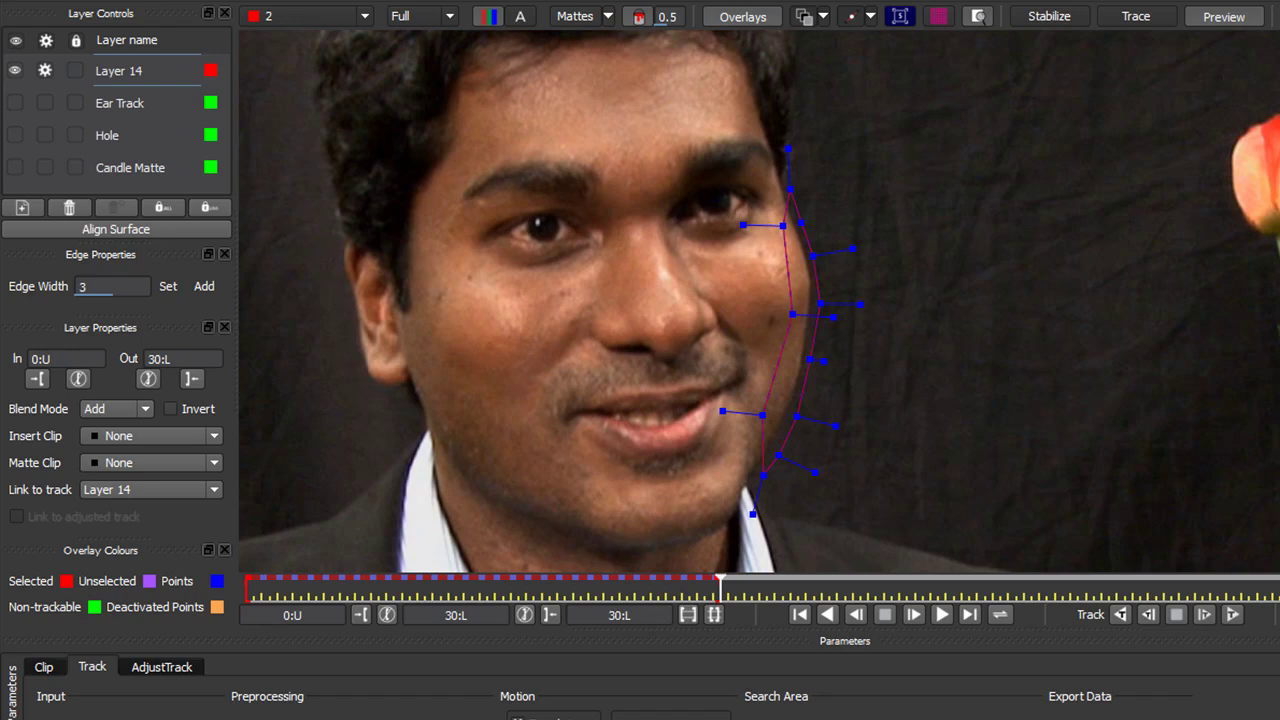
key("space")
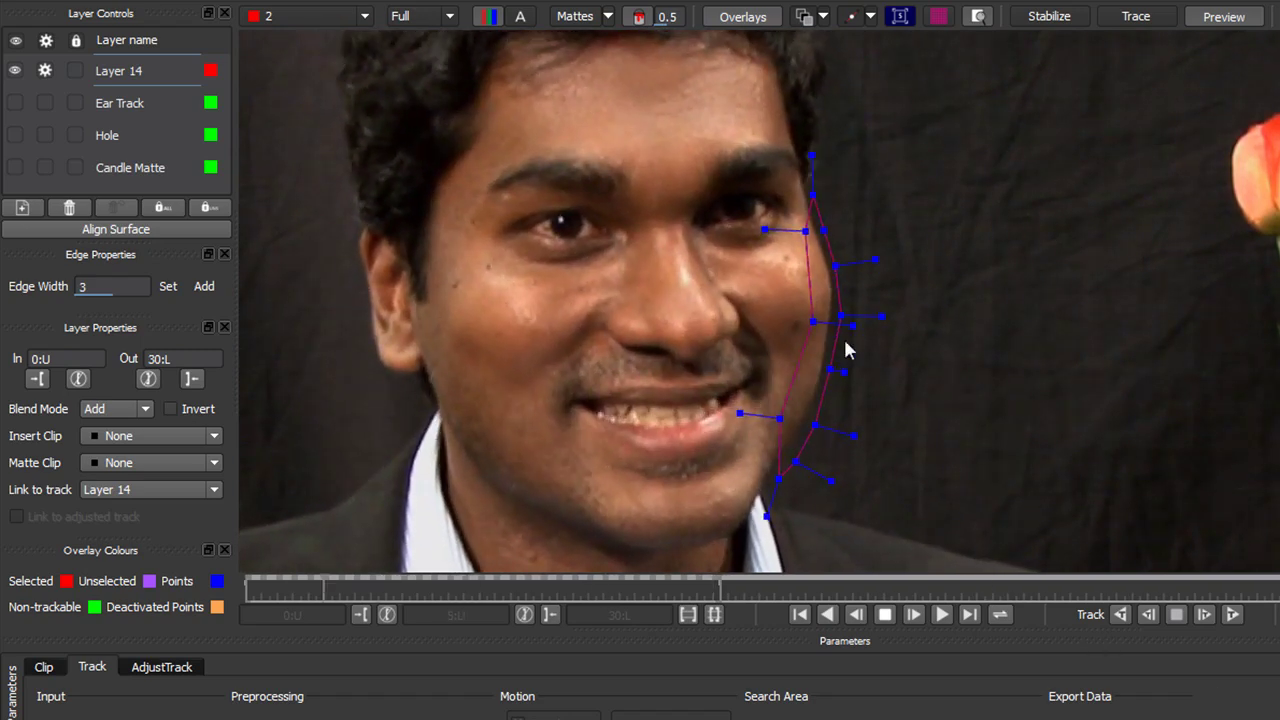
key("space")
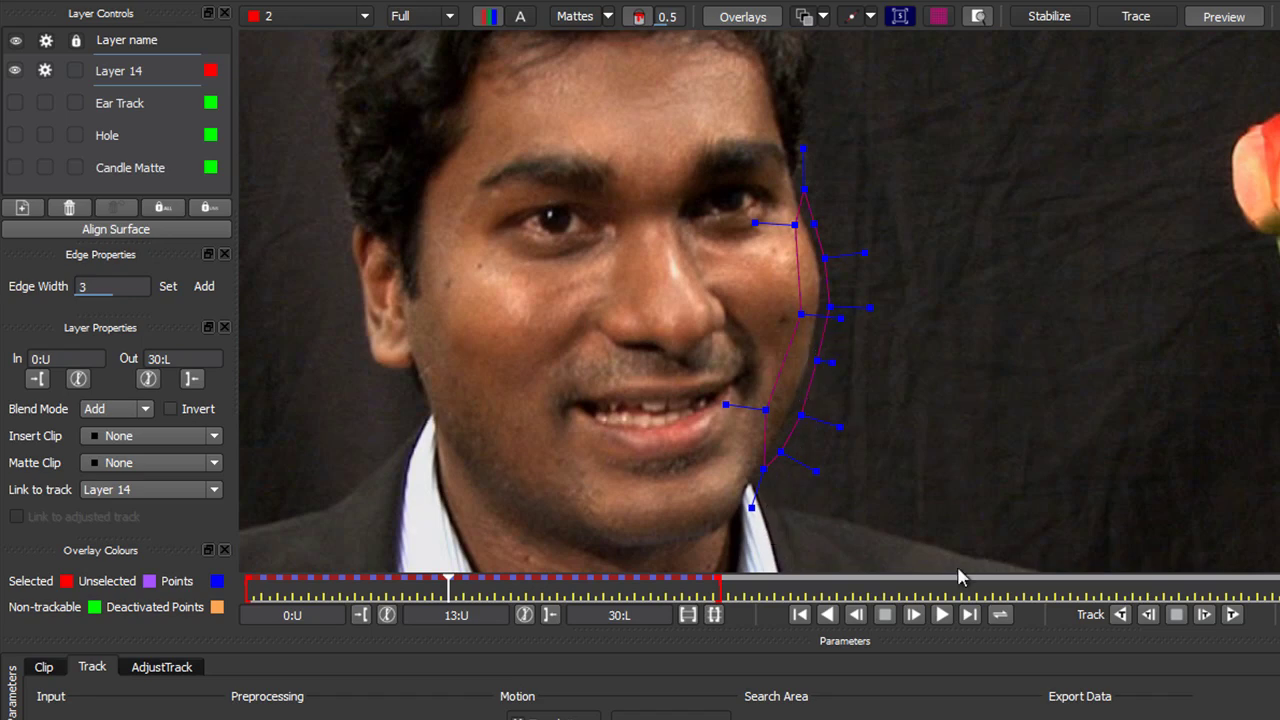
key("space")
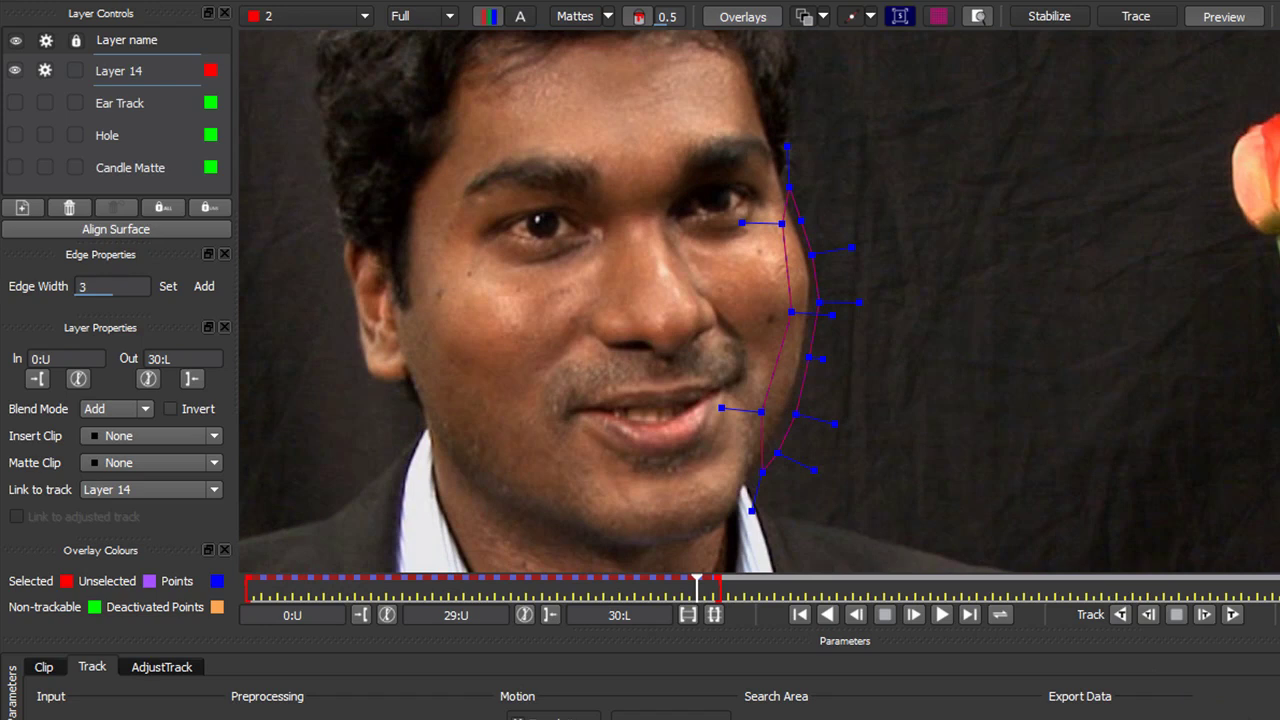
left_click_drag(898, 130, 905, 205)
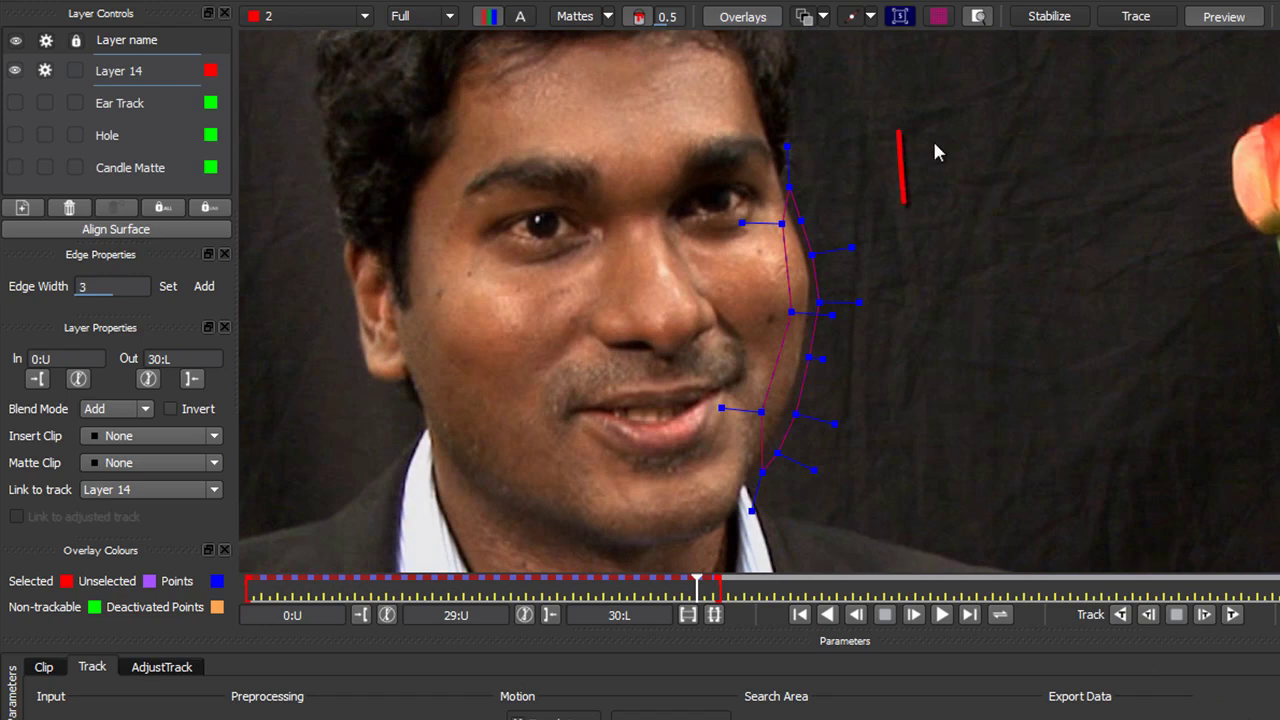
- Show Layer 14's surface and, at frame 0, drag three corners onto the cheek
left_click(903, 22)
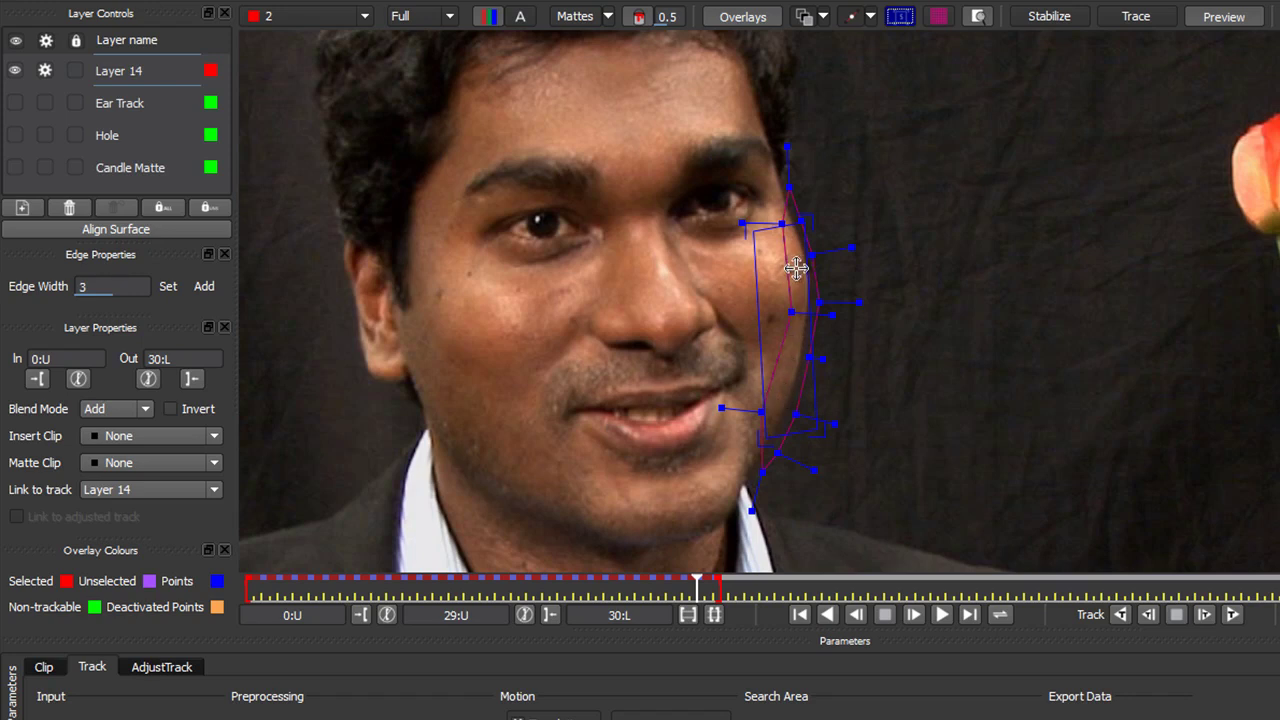
left_click_drag(698, 588, 246, 588)
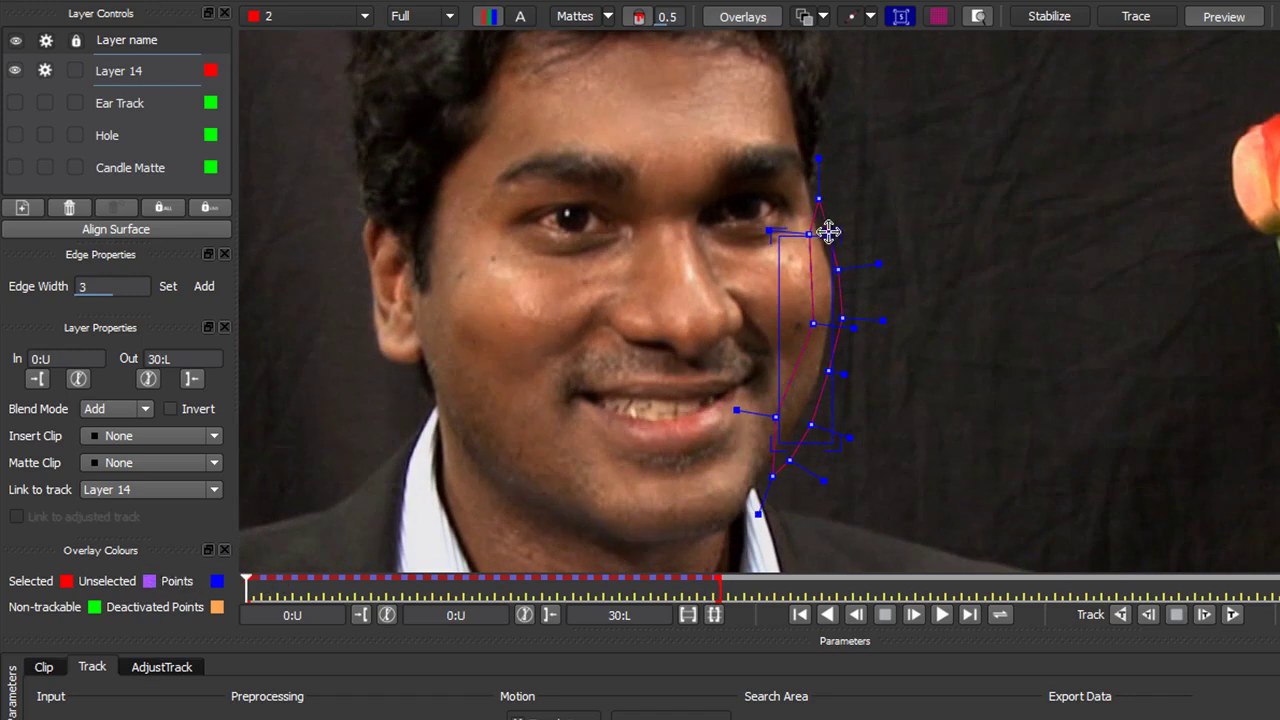
left_click_drag(821, 231, 799, 212)
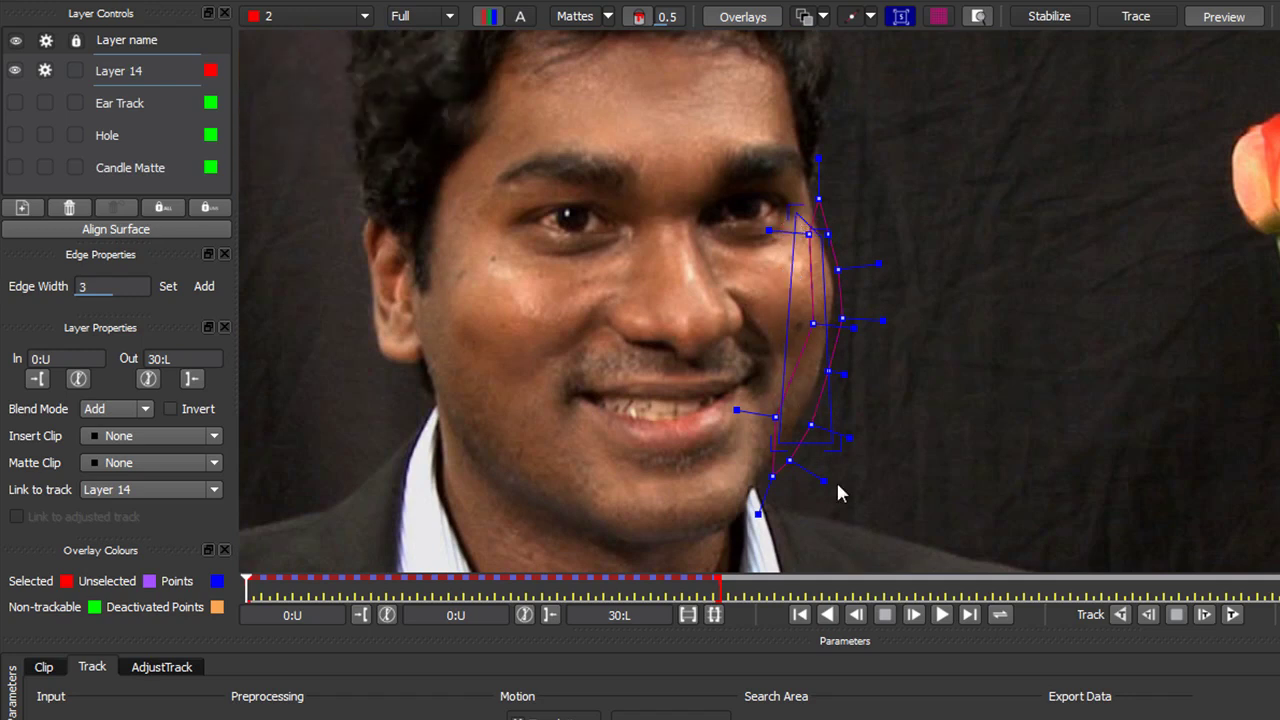
left_click_drag(776, 417, 812, 325)
left_click_drag(842, 444, 838, 322)
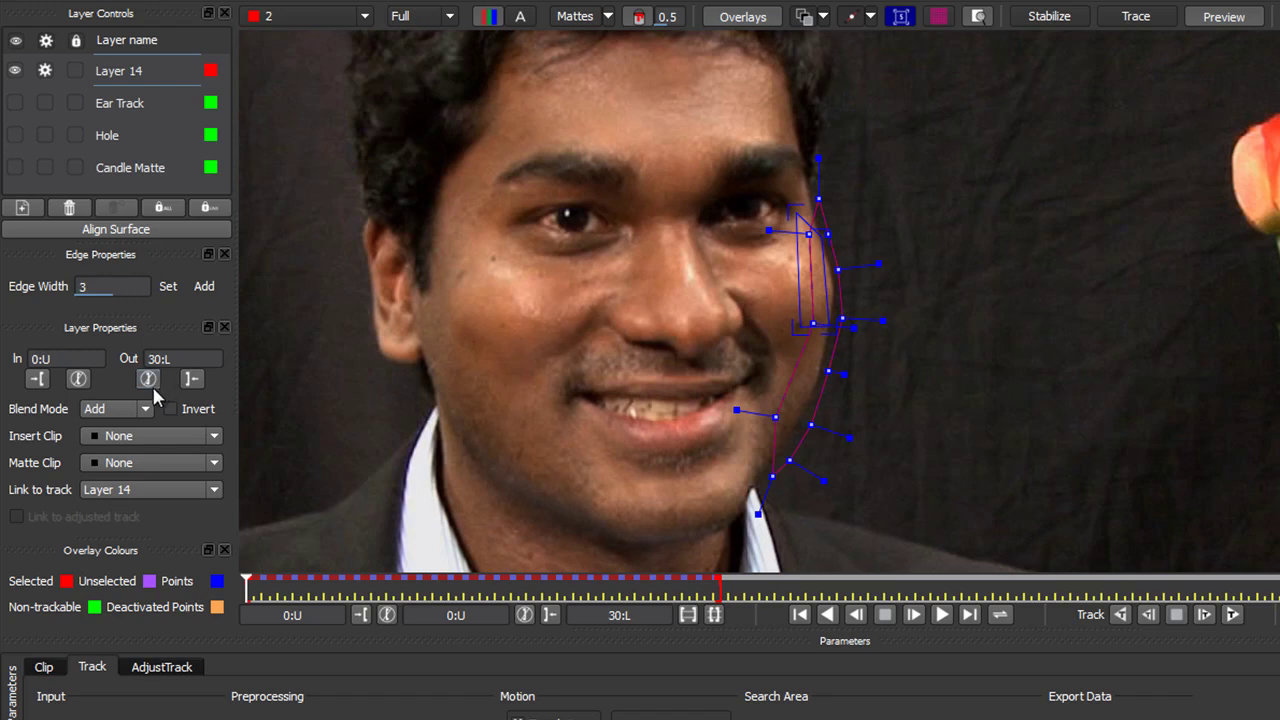
- Set Layer 14's Insert Clip to Grid8x8, play it back, then scrub to frame 20
left_click(160, 436)
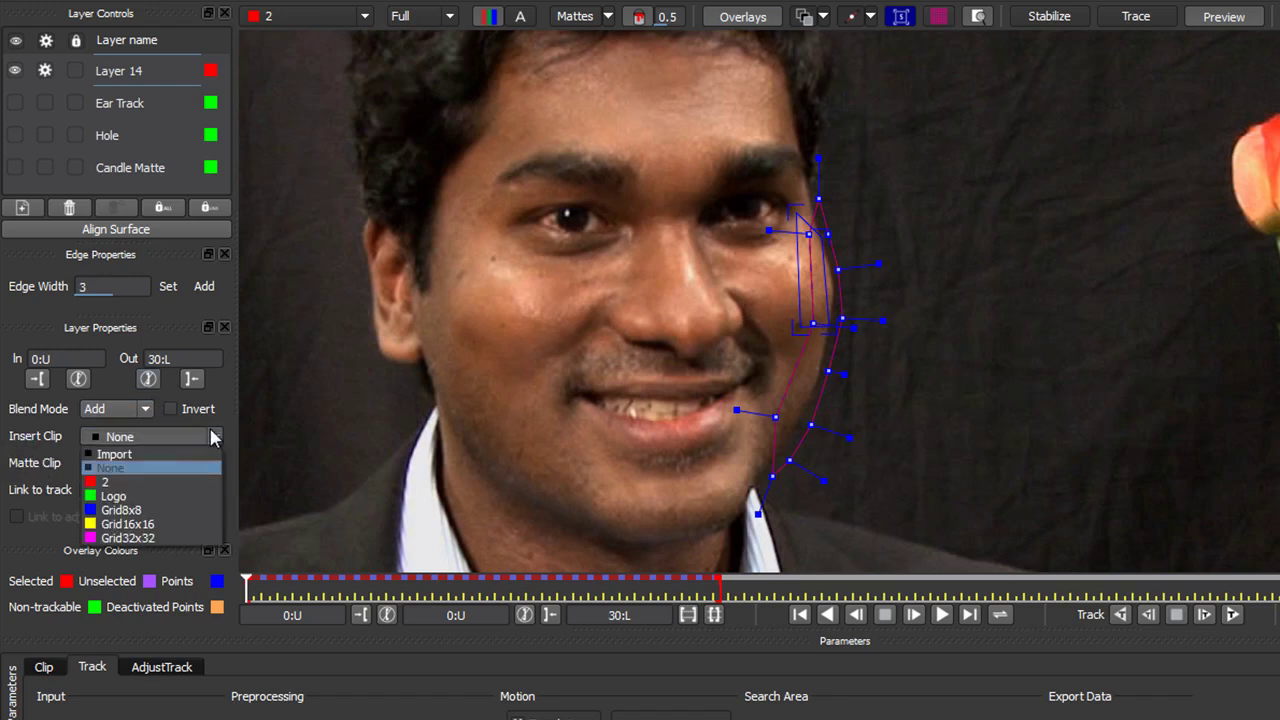
left_click(168, 506)
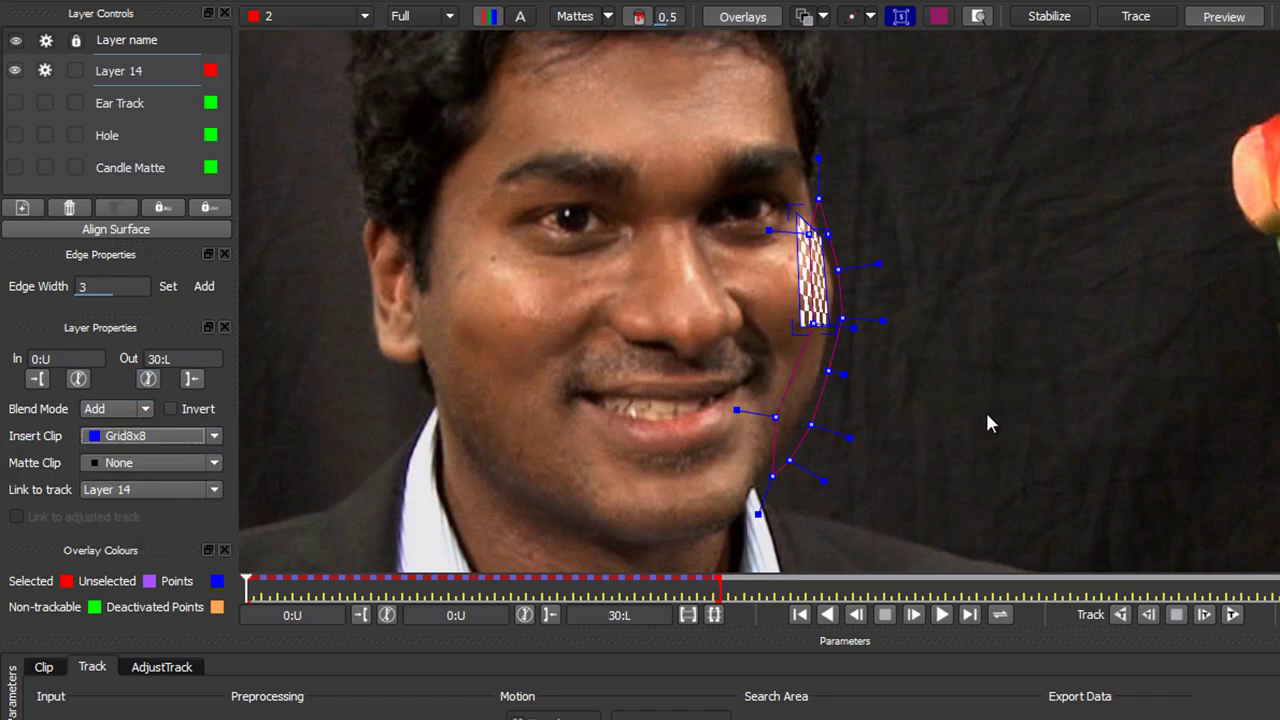
key("space")
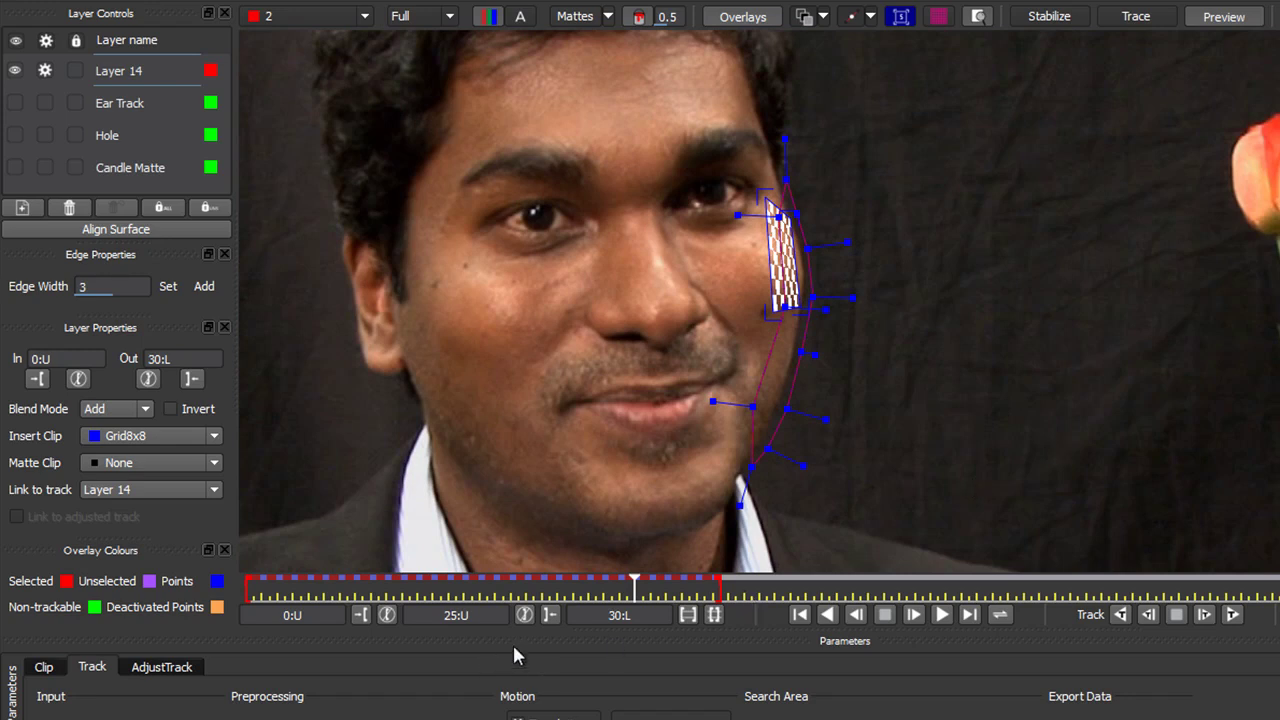
left_click_drag(634, 588, 562, 590)
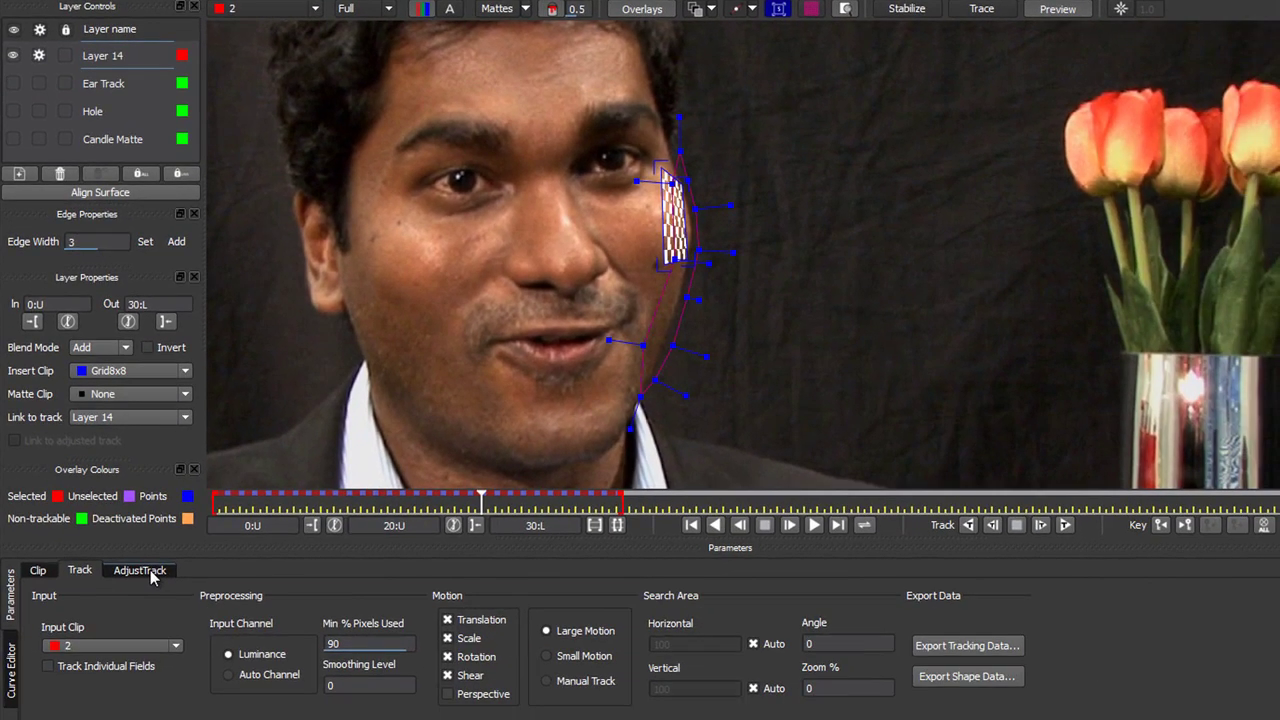
- Open Adjust Track, set the master frame, and step back through frames to the clip start
left_click(150, 570)
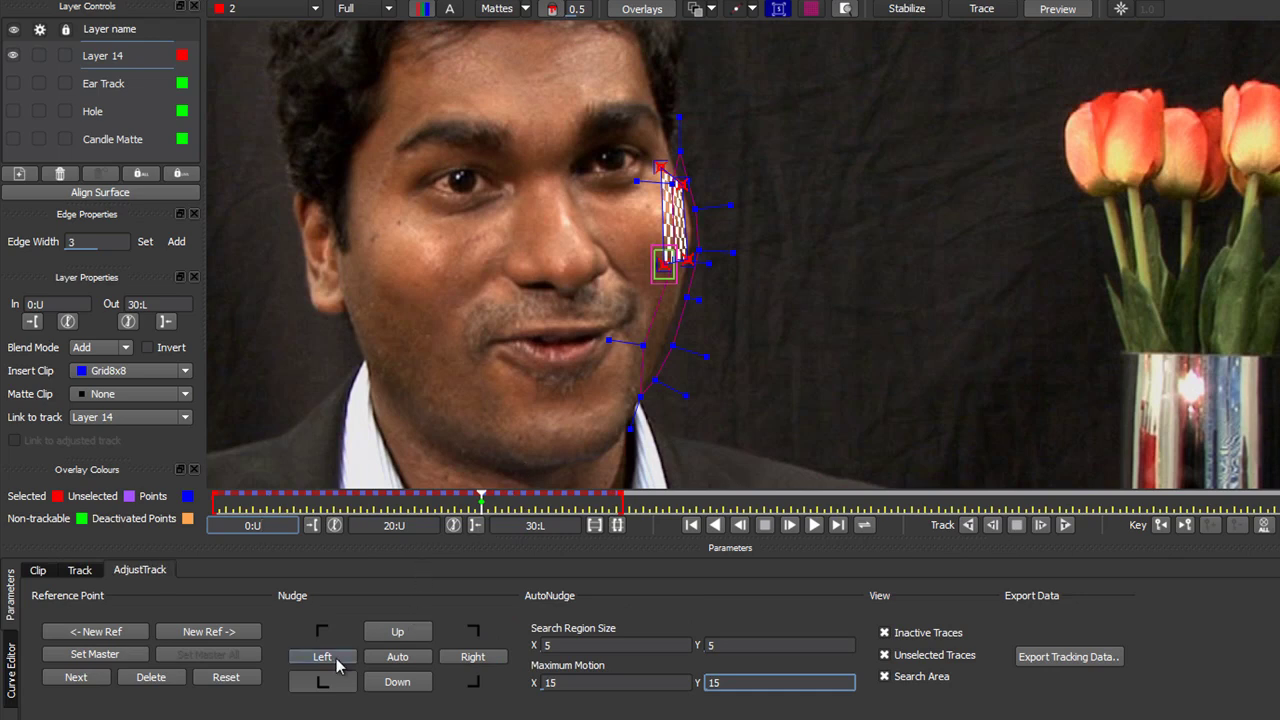
left_click(319, 632)
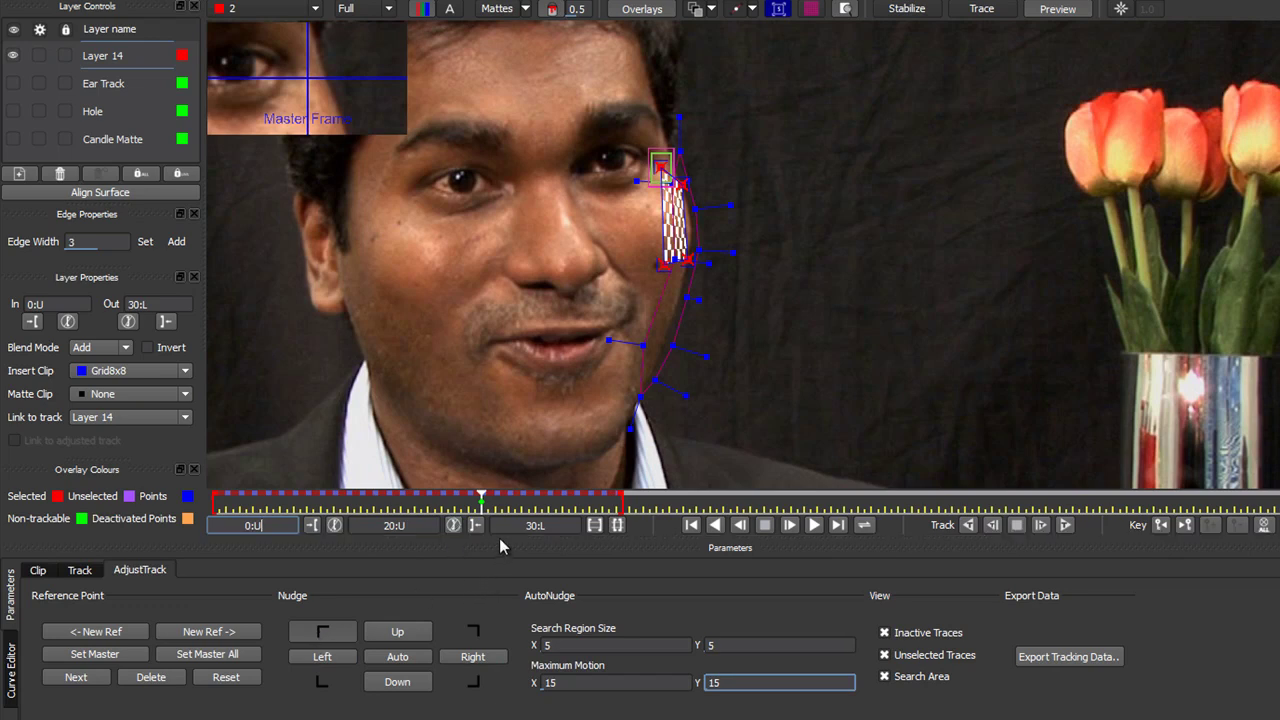
key("Right")
key("Right")
key("Right")
key("Right")
key("Right")
key("Right")
key("Right")
key("Right")
key("Right")
key("Right")
key("Right")
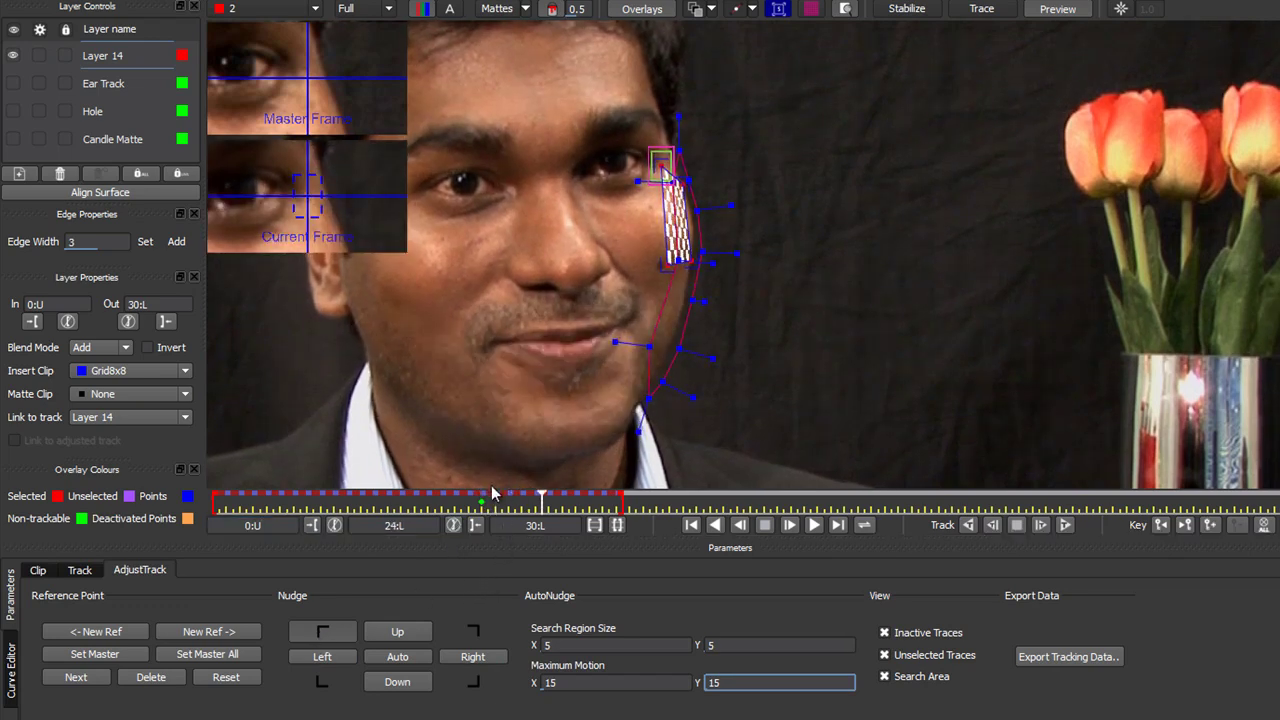
key("Left")
key("Left")
key("Left")
key("Left")
key("Left")
key("Left")
key("Left")
key("Left")
key("Left")
key("Left")
key("Left")
key("Left")
key("Left")
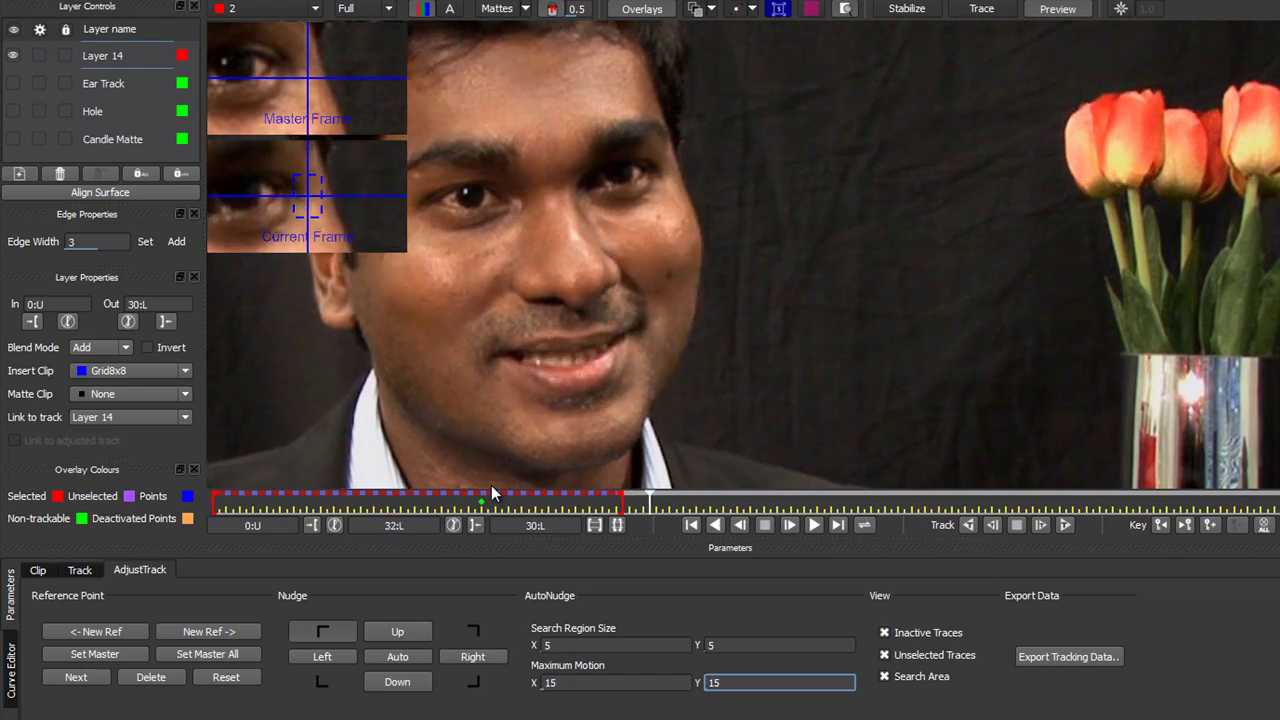
key("Left")
key("Left")
key("Left")
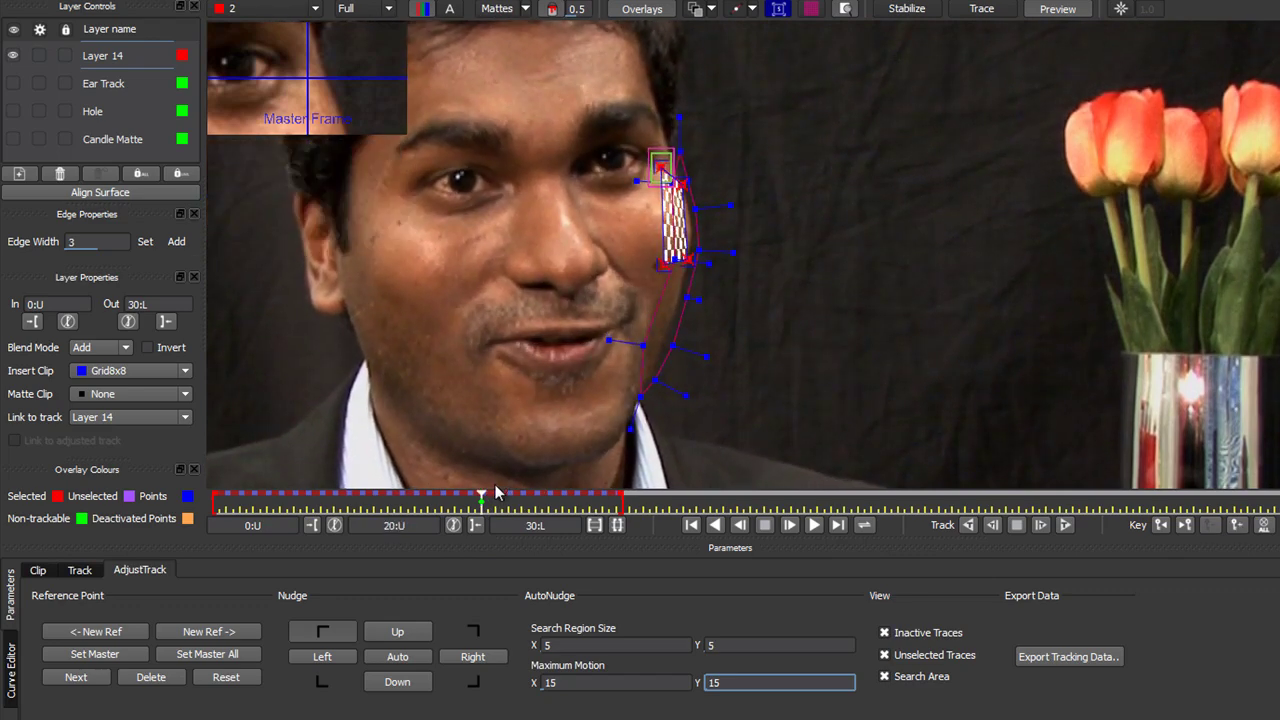
key("Left")
key("Left")
key("Left")
key("Left")
key("Left")
key("Left")
key("Left")
key("Left")
key("Left")
key("Left")
key("Left")
key("Left")
key("Left")
key("Left")
key("Left")
key("Left")
key("Left")
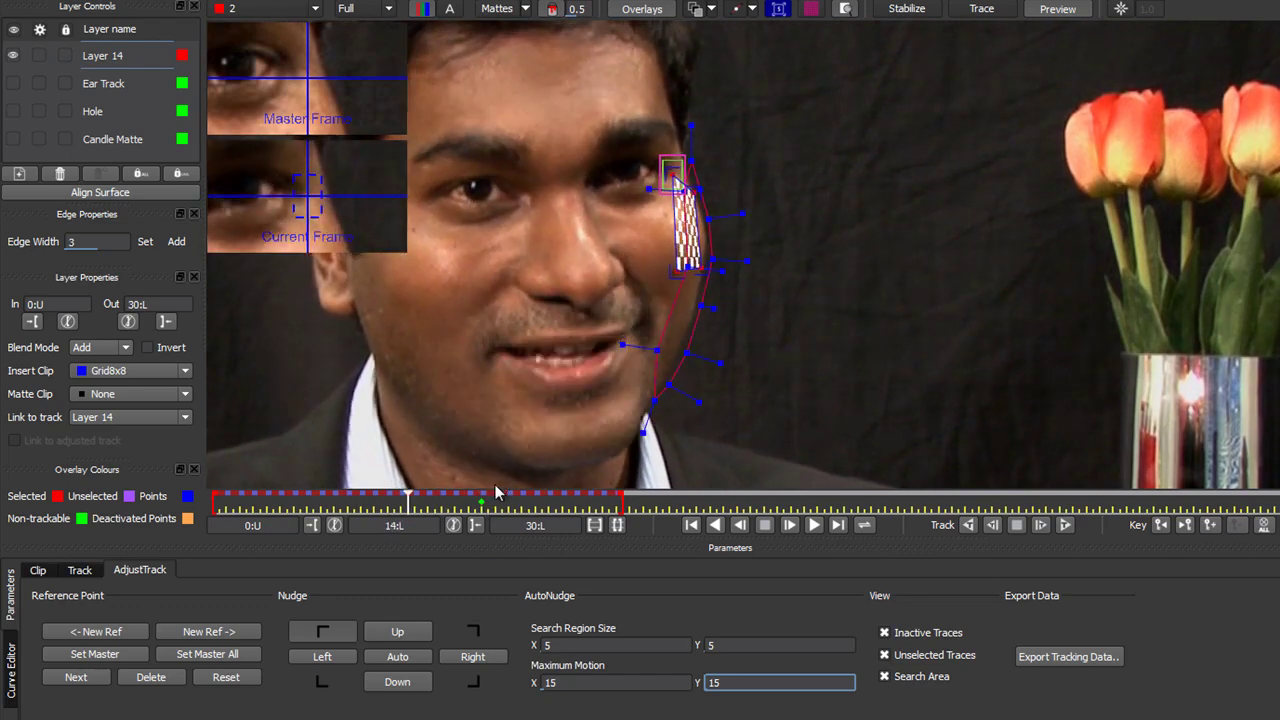
key("Left")
key("Left")
key("Left")
key("Left")
key("Left")
key("Left")
key("Left")
key("Left")
key("Left")
key("Left")
key("Left")
key("Left")
key("Left")
key("Left")
key("Left")
key("Left")
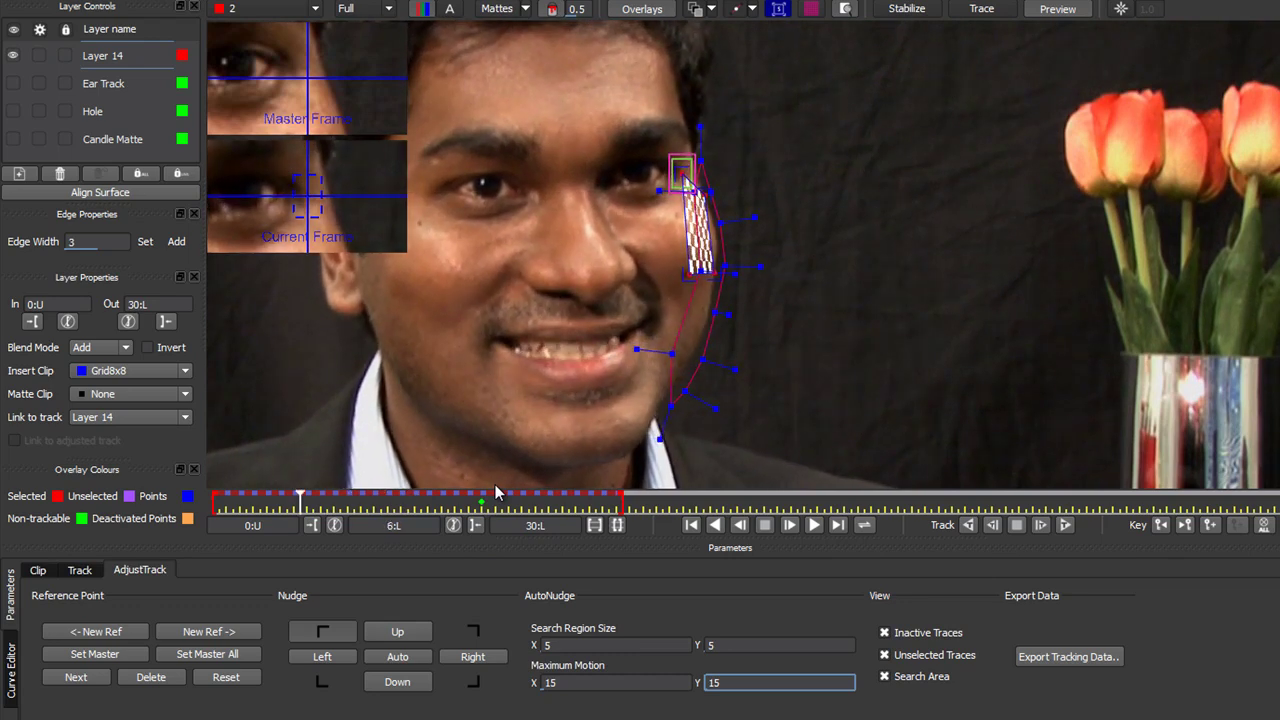
- Compare neighbouring frames, then use Nudge Auto and nudge the reference point down the cheek
key("Right")
key("Right")
key("Right")
key("Right")
key("Right")
key("Right")
key("Right")
key("Right")
key("Right")
key("Right")
key("Right")
key("Right")
key("Right")
key("Right")
key("Right")
key("Right")
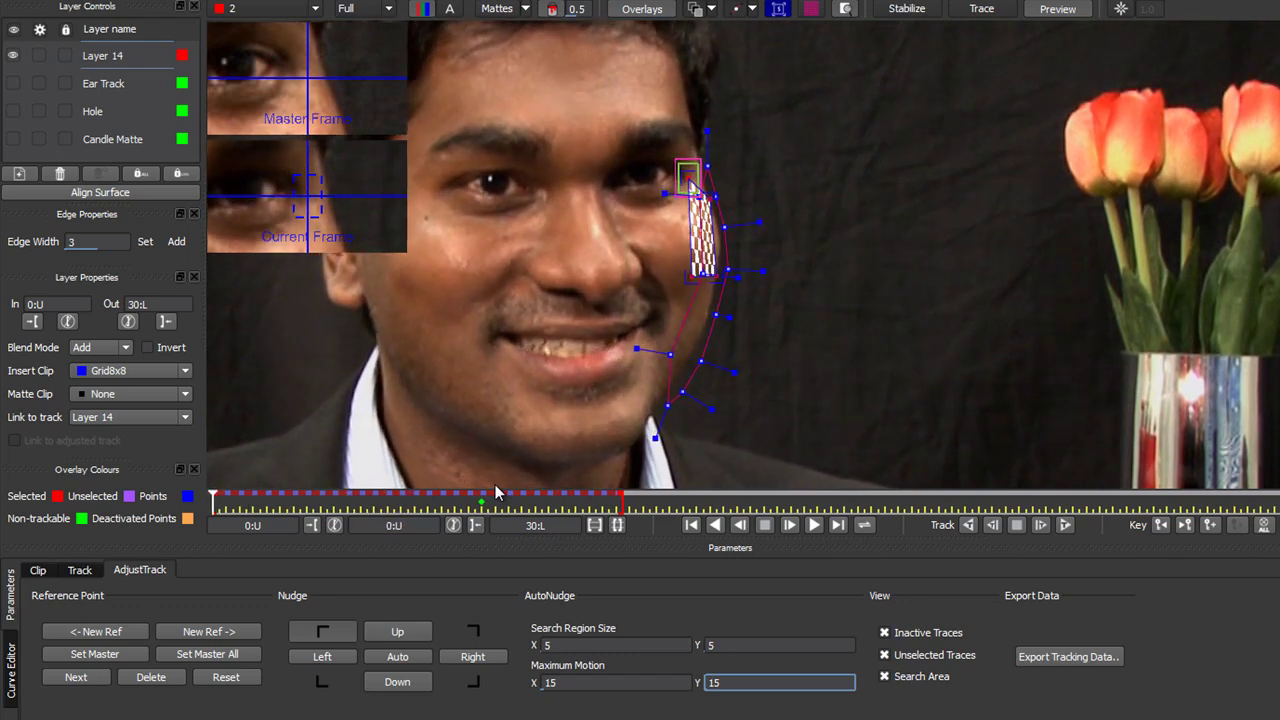
key("Left")
key("Left")
key("Left")
key("Left")
key("Left")
key("Left")
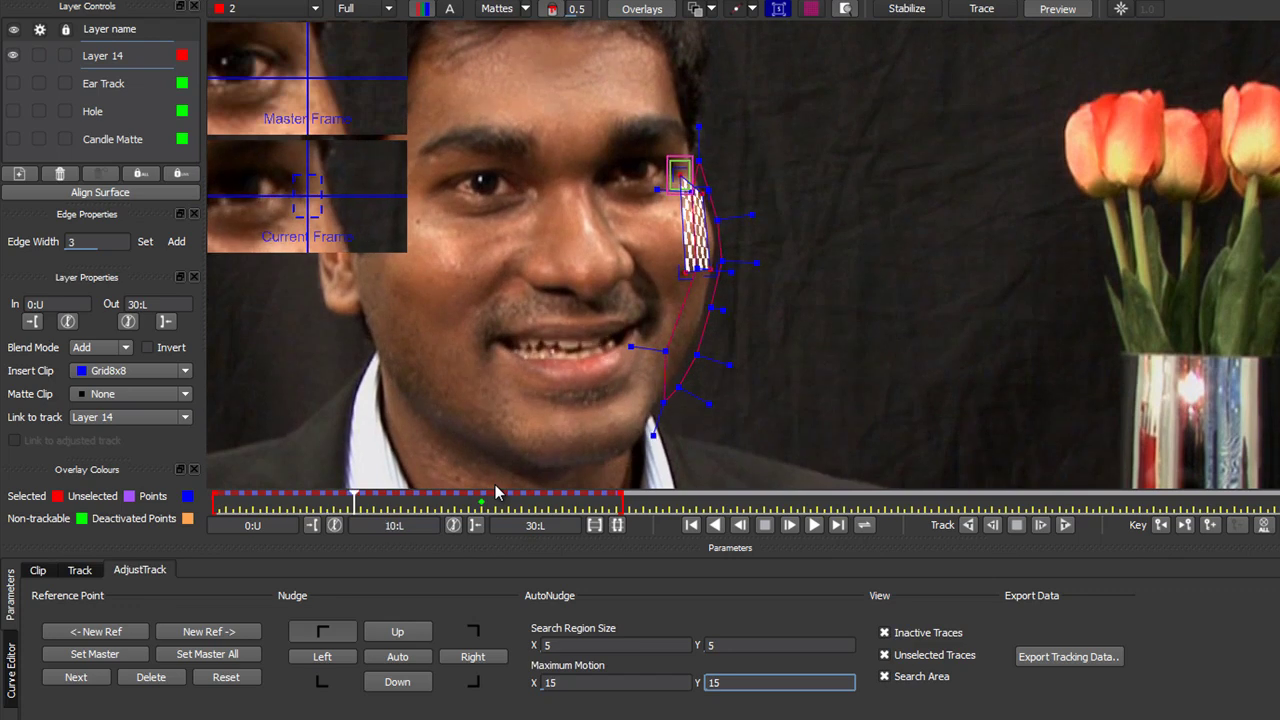
key("Right")
key("Right")
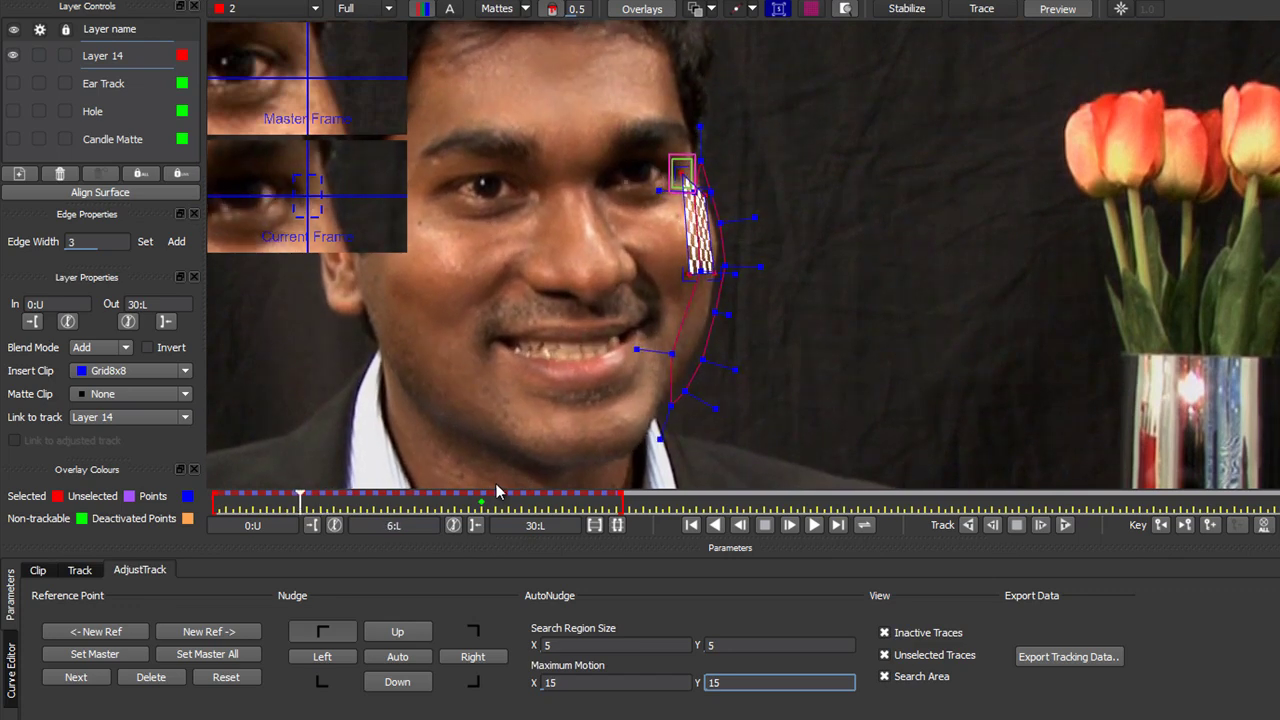
key("Left")
key("Left")
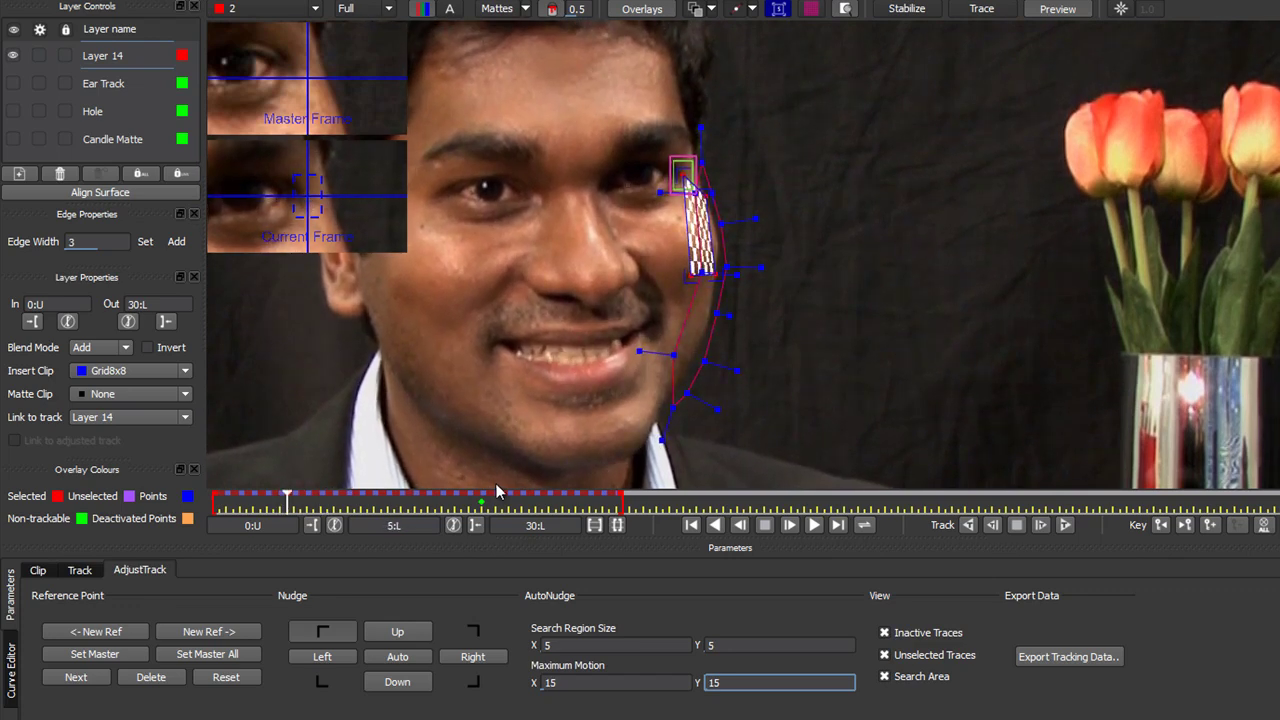
left_click(407, 662)
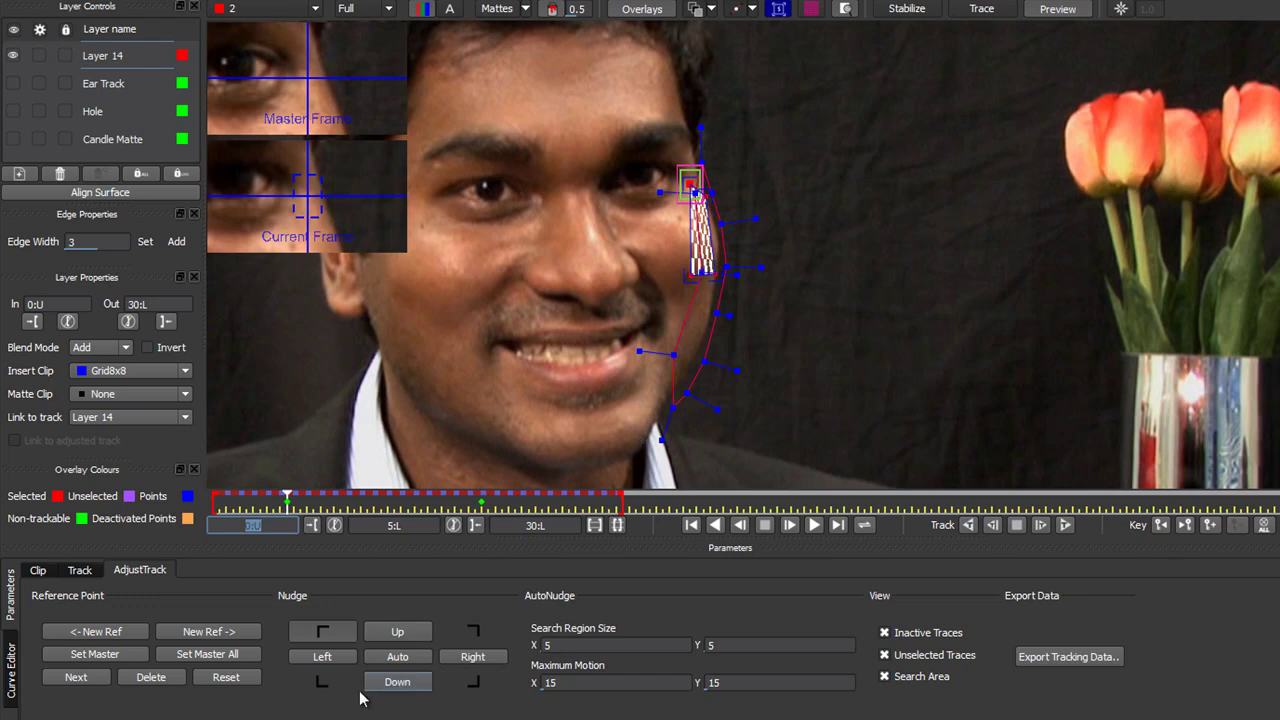
left_click(322, 683)
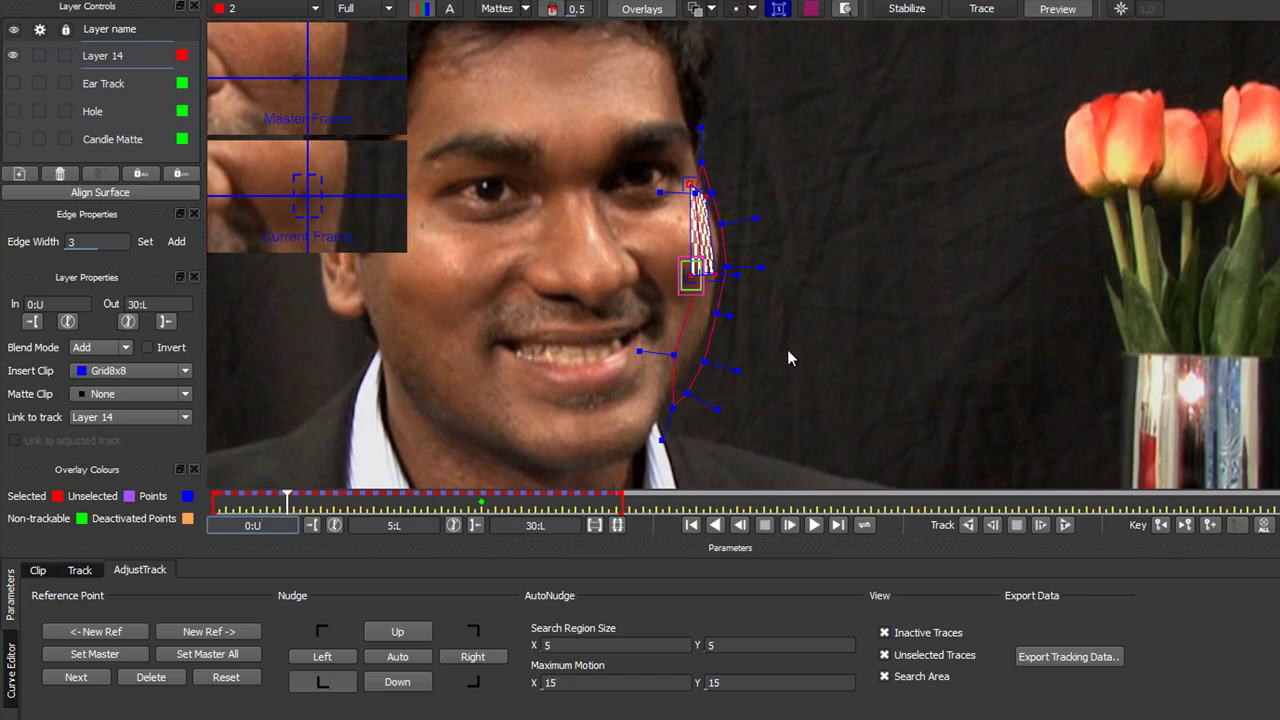
- Hide the surface overlay, show Track parameters, and set Layer 14's Insert Clip to None
left_click(779, 9)
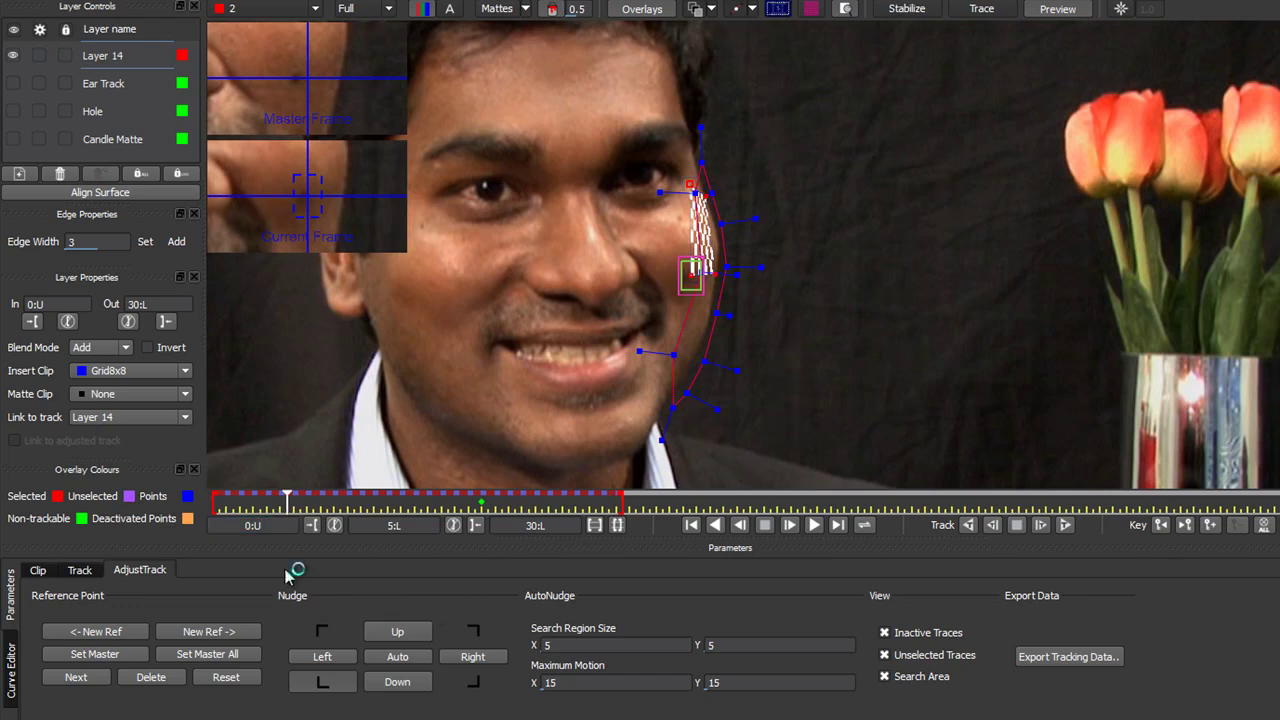
left_click(88, 569)
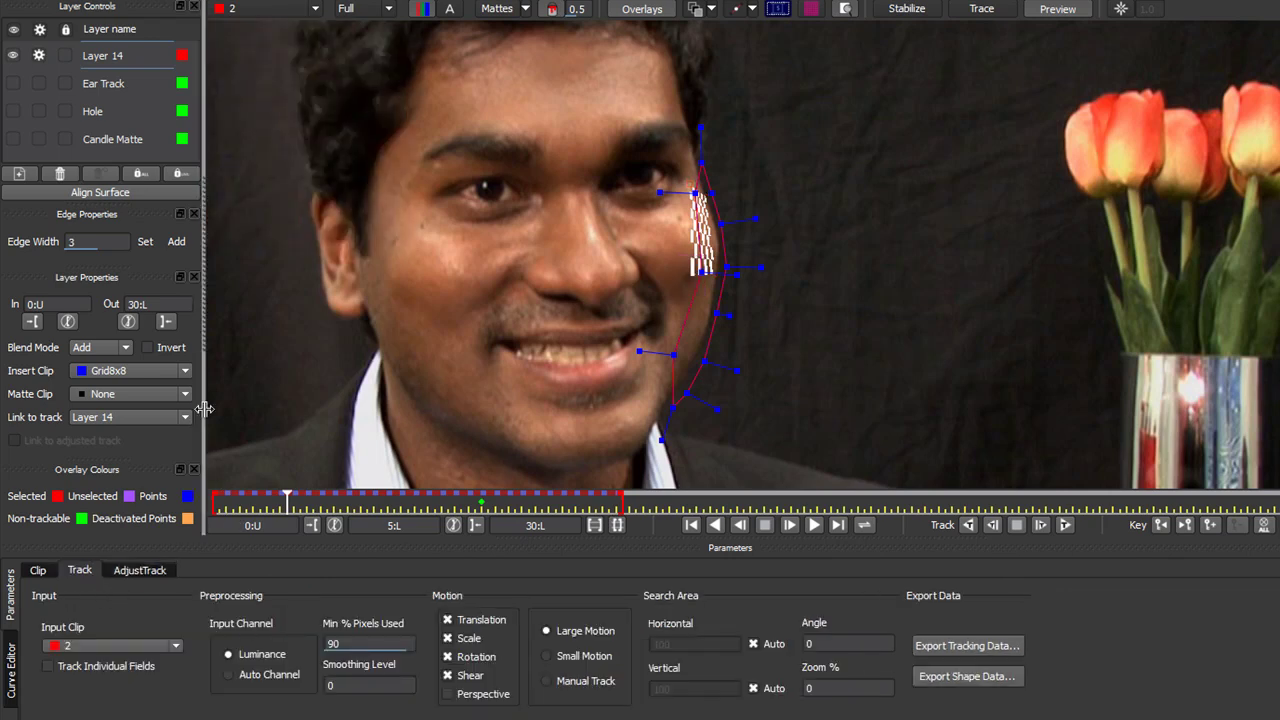
left_click(183, 372)
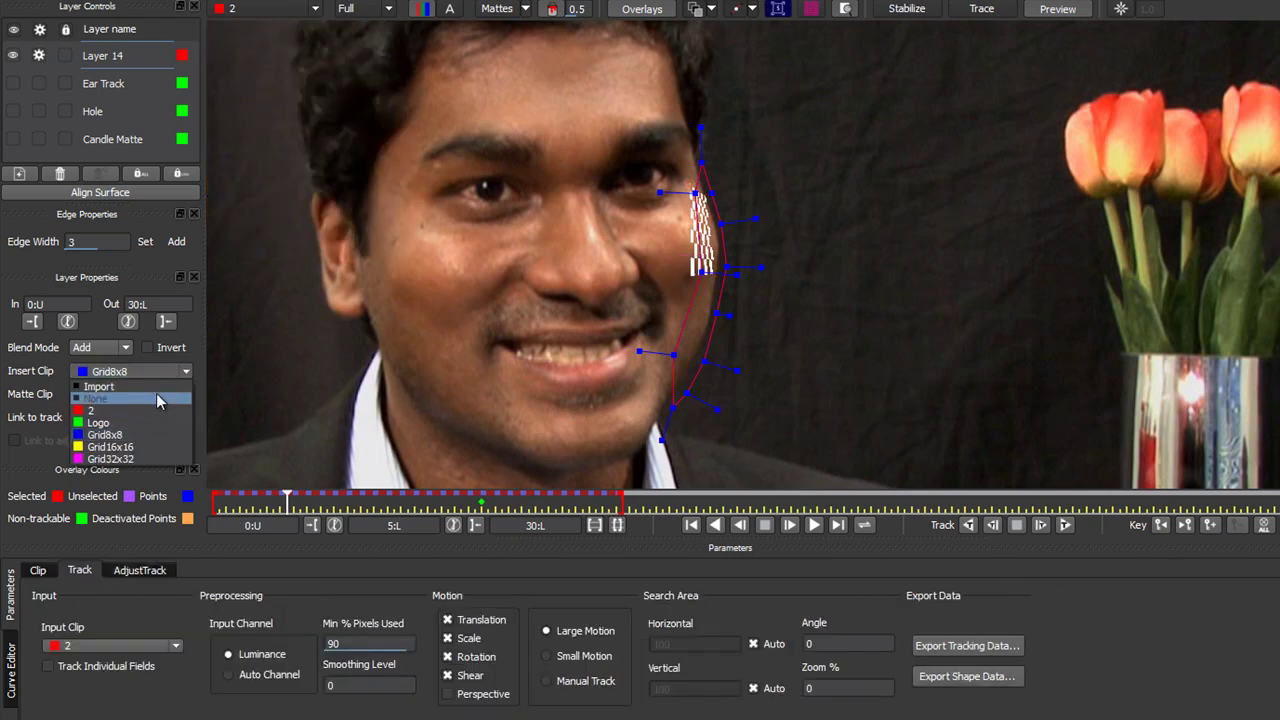
left_click(156, 394)
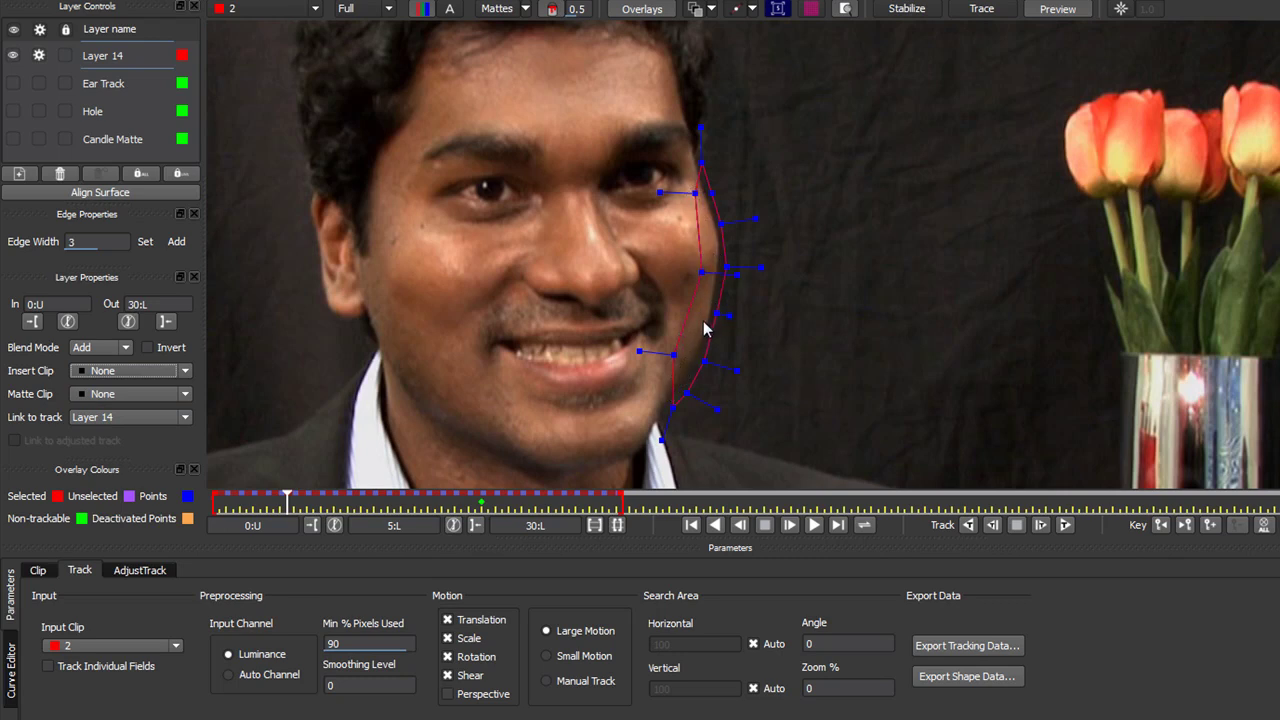
- Reselect Layer 14, track its cheek spline forward from frame 0, then scrub back to frame 19
left_click(321, 288)
left_click(714, 281)
key("t")
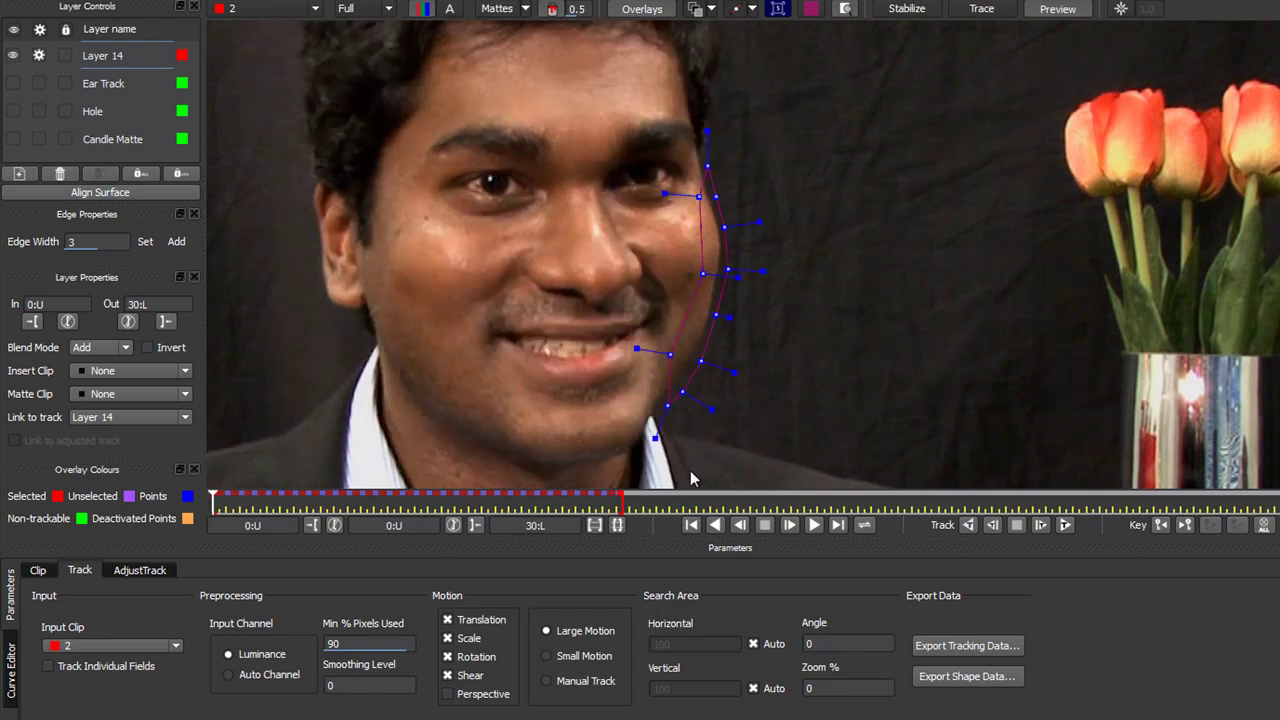
key("shift+g")
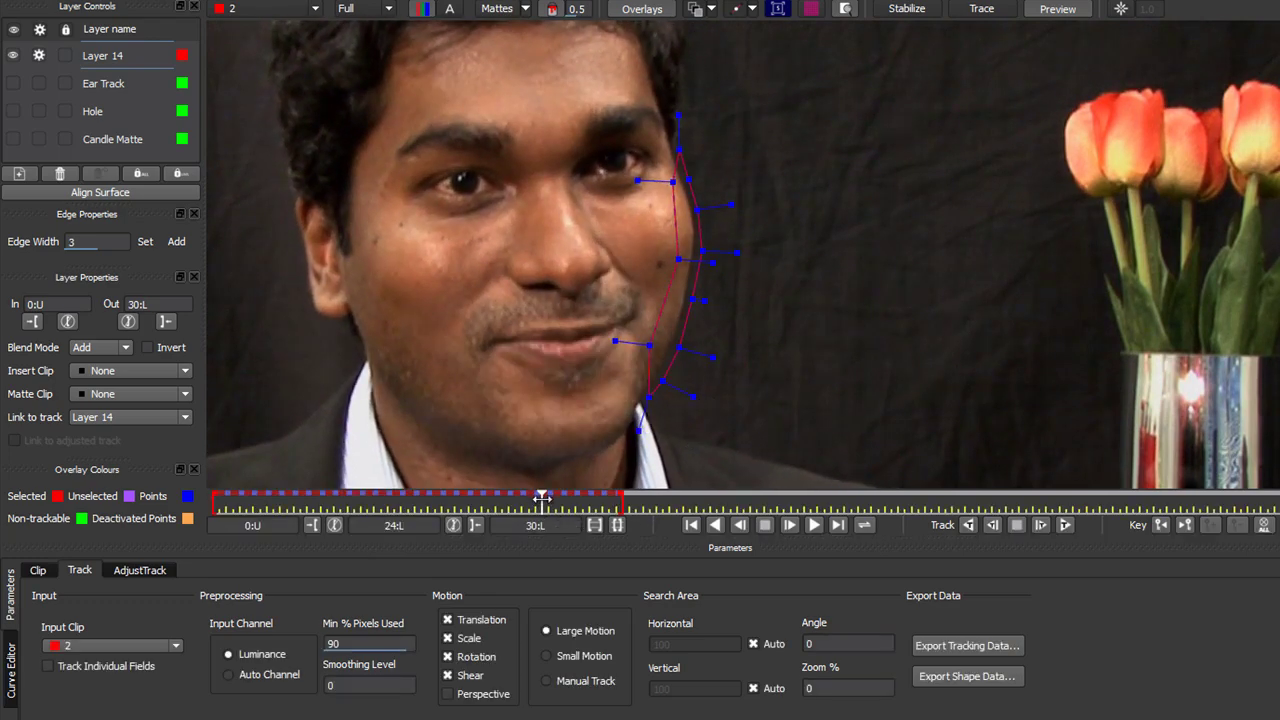
left_click_drag(541, 497, 469, 497)
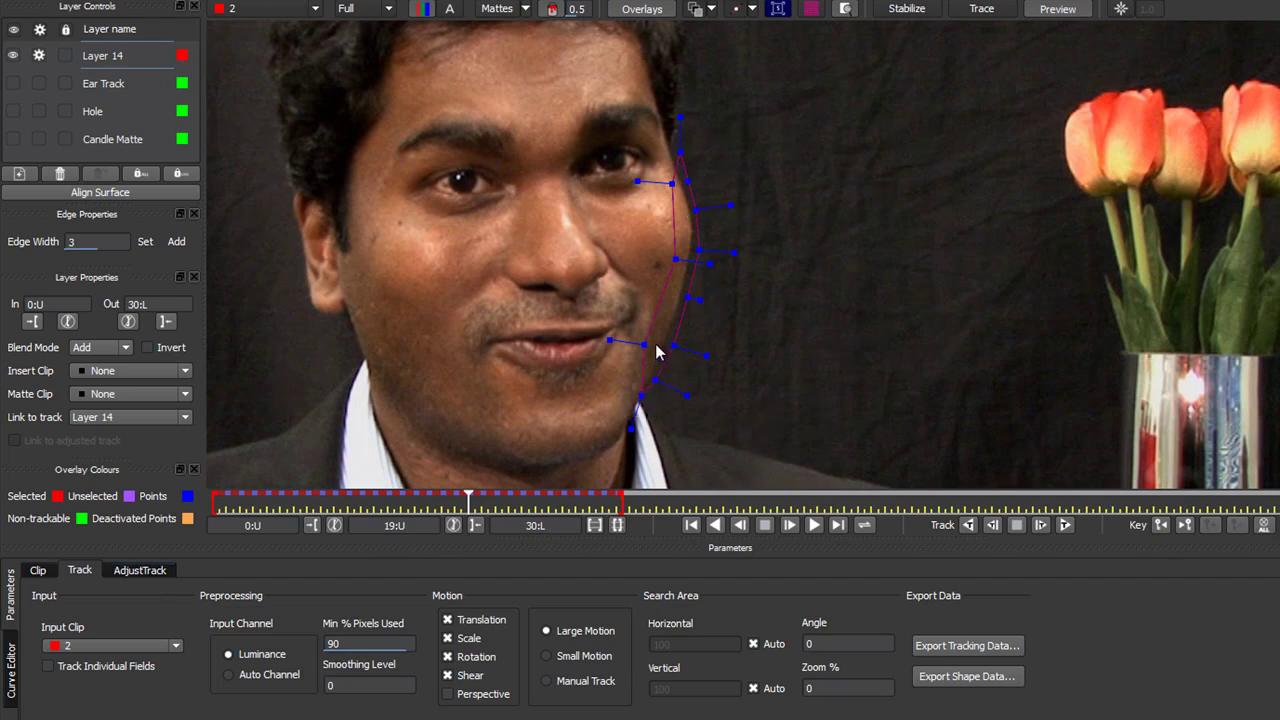
- At frame 19, pull a cheek spline point left and track forward from there
left_click_drag(674, 260, 643, 258)
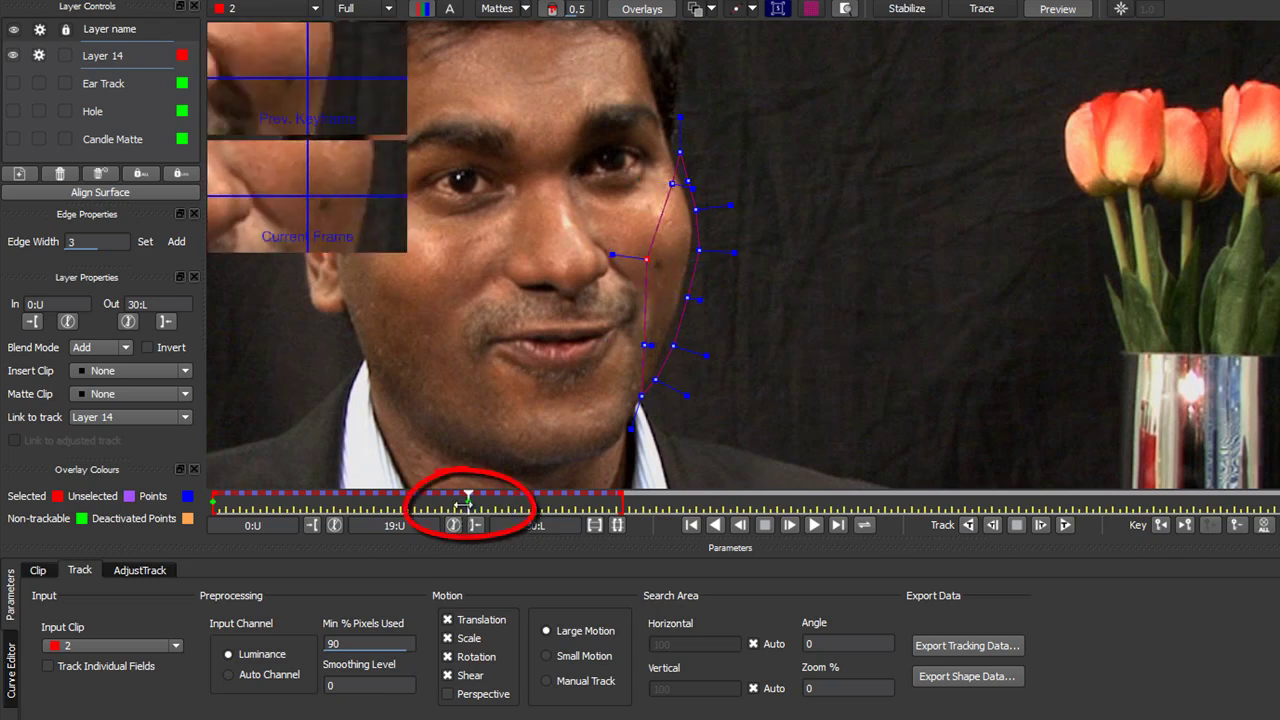
key("ctrl+f")
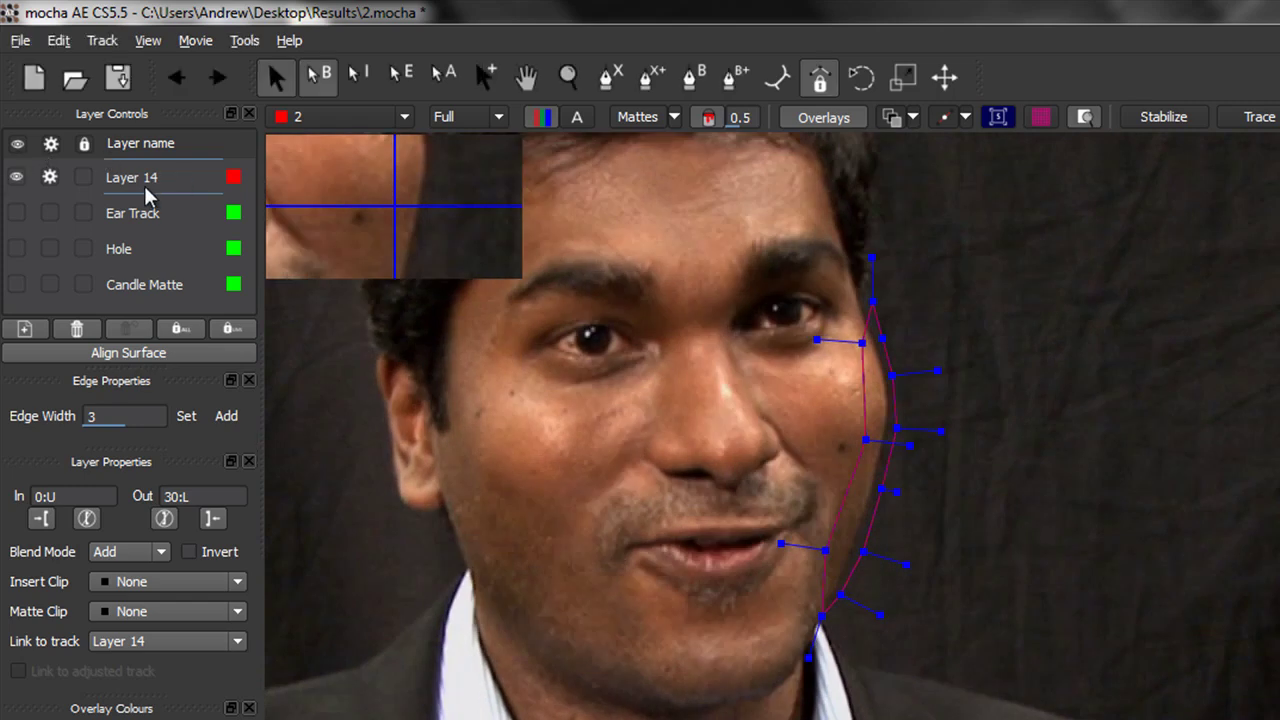
- Disable tracking on Layer 14, rename it 'cheek Track', and hide its spline
left_click(48, 179)
double_click(113, 181)
left_click_drag(171, 178, 40, 190)
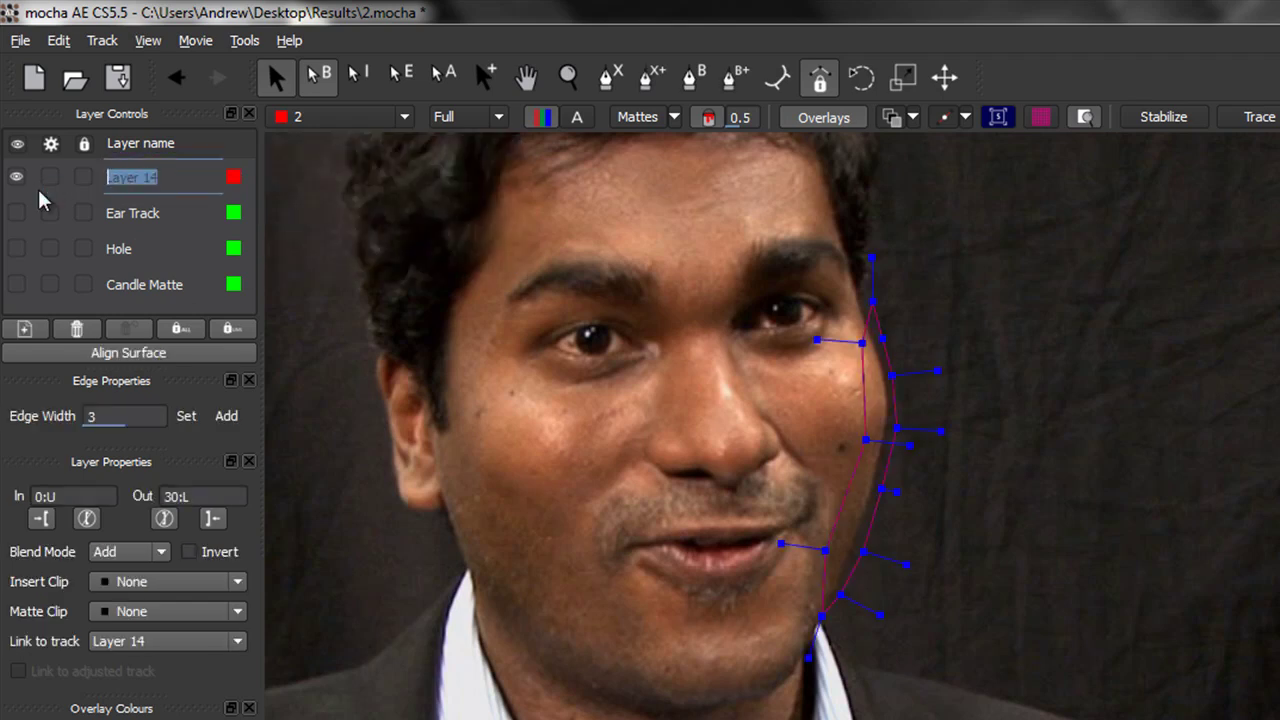
type("cheek Track")
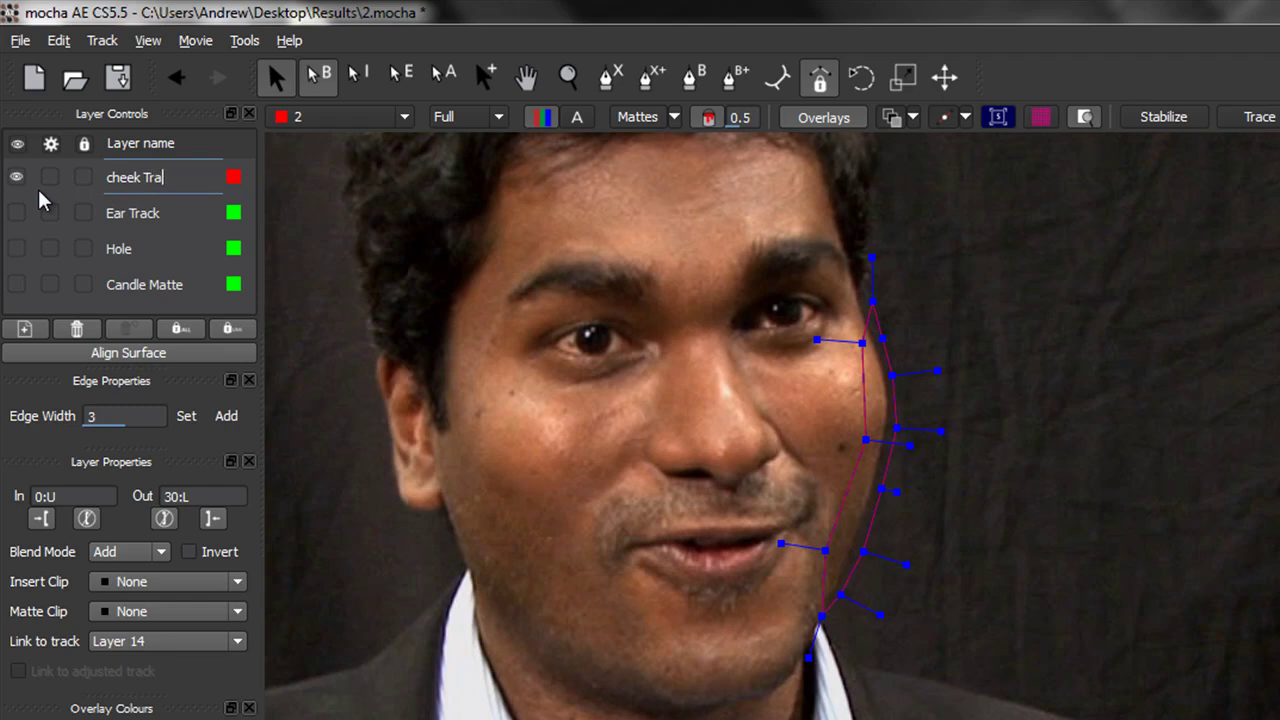
key("Return")
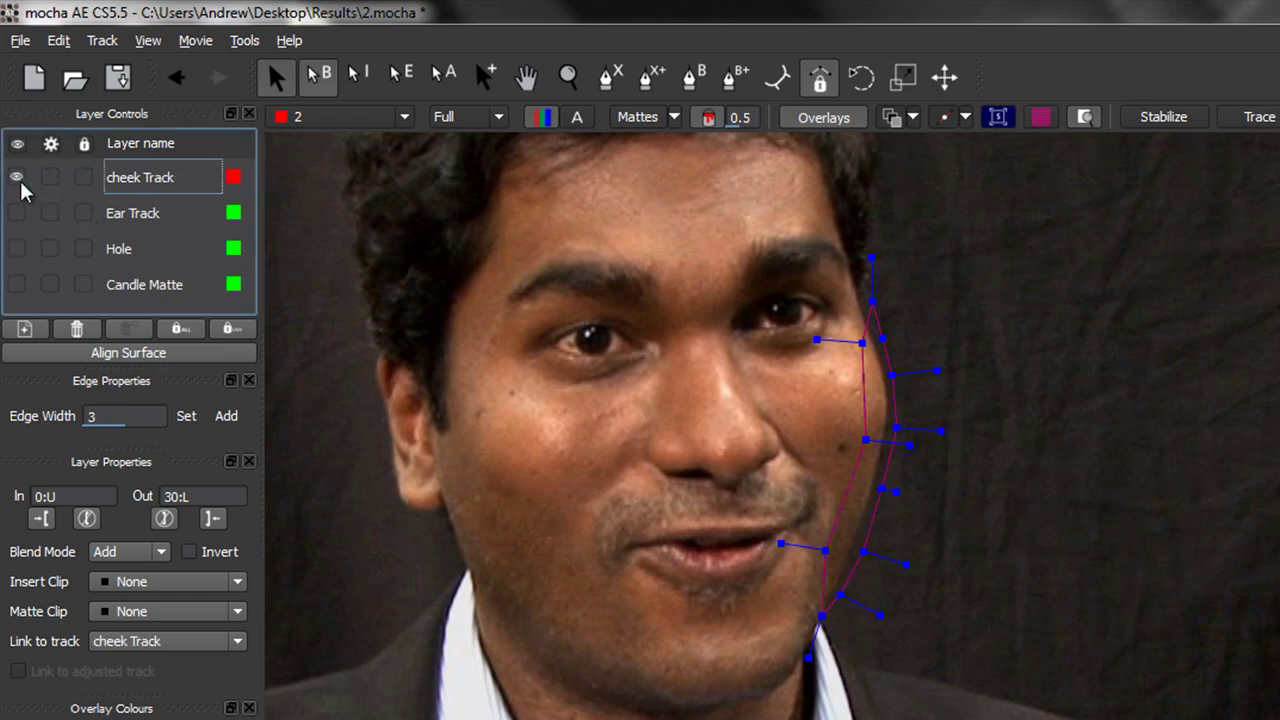
left_click(18, 180)
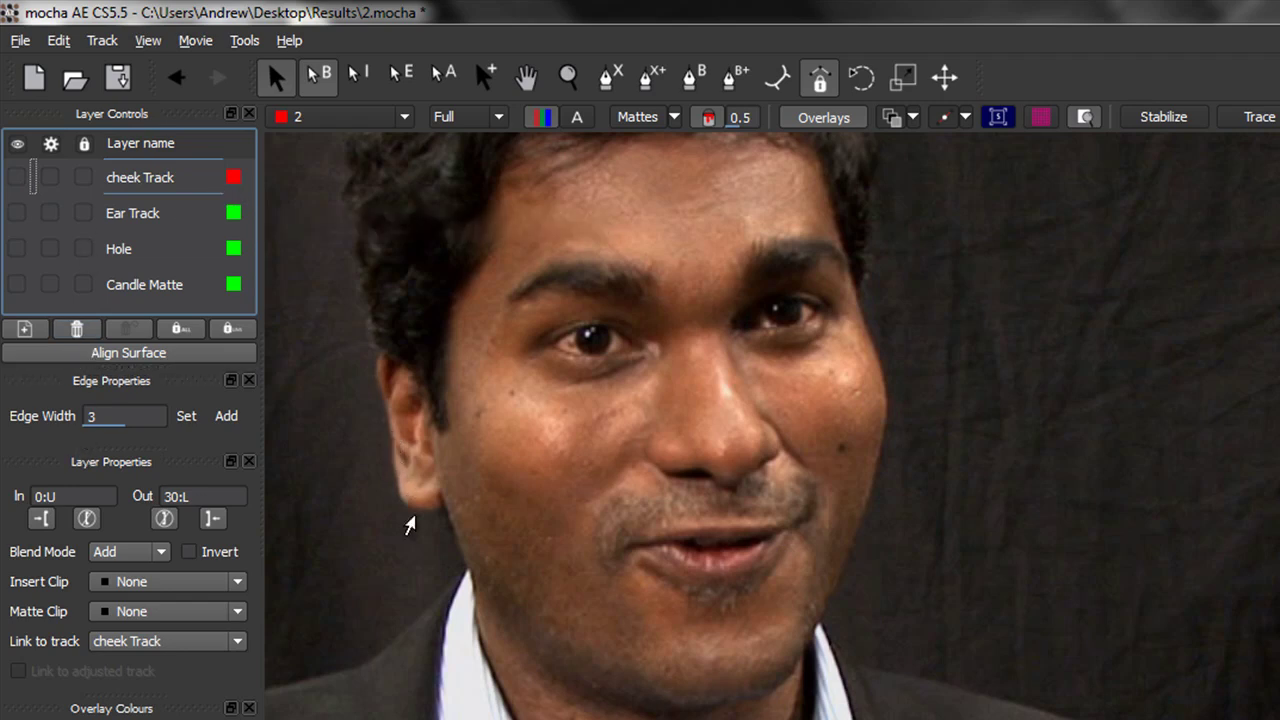
- Deselect the cheek Track layer so no layer in Layer Controls is selected
left_click(727, 690)
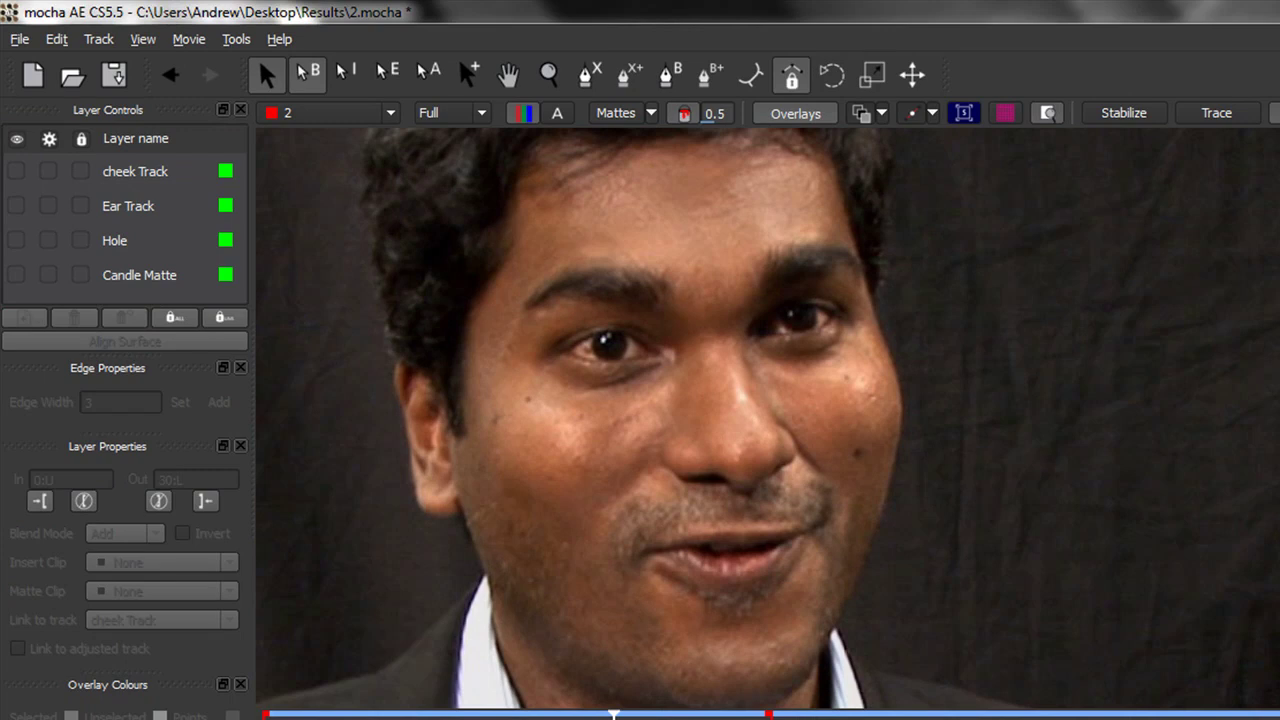